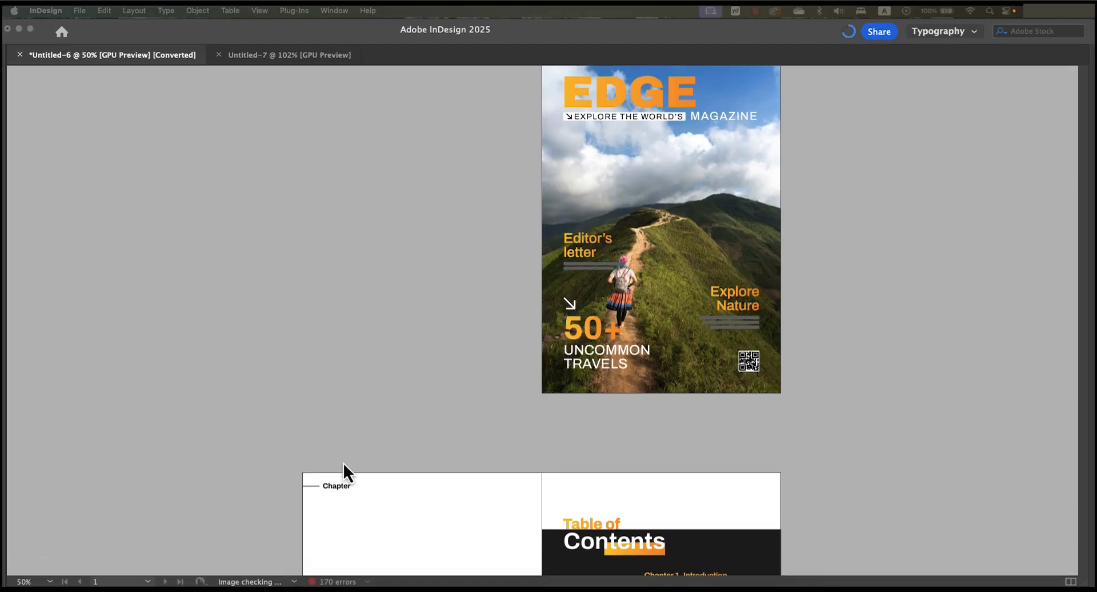
# - Look through the magazine from the cover to the Cultural Getaways spread, examining the Chapter header on the pages
pyautogui.scroll(-10, 539, 446)
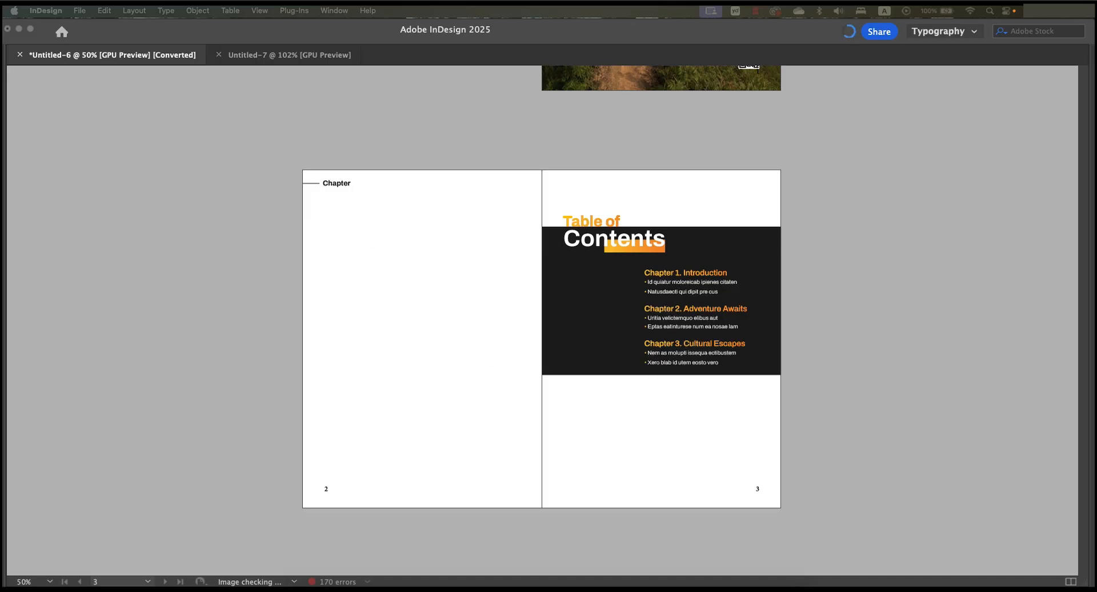
pyautogui.scroll(-5, 521, 365)
pyautogui.scroll(1, 521, 364)
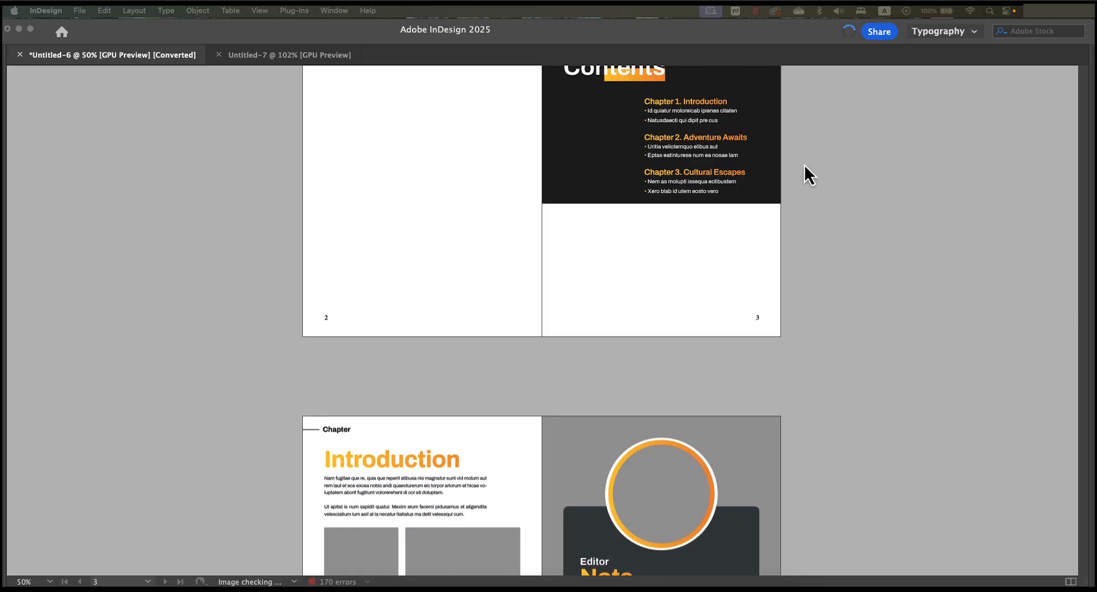
pyautogui.click(888, 345)
pyautogui.doubleClick(882, 333)
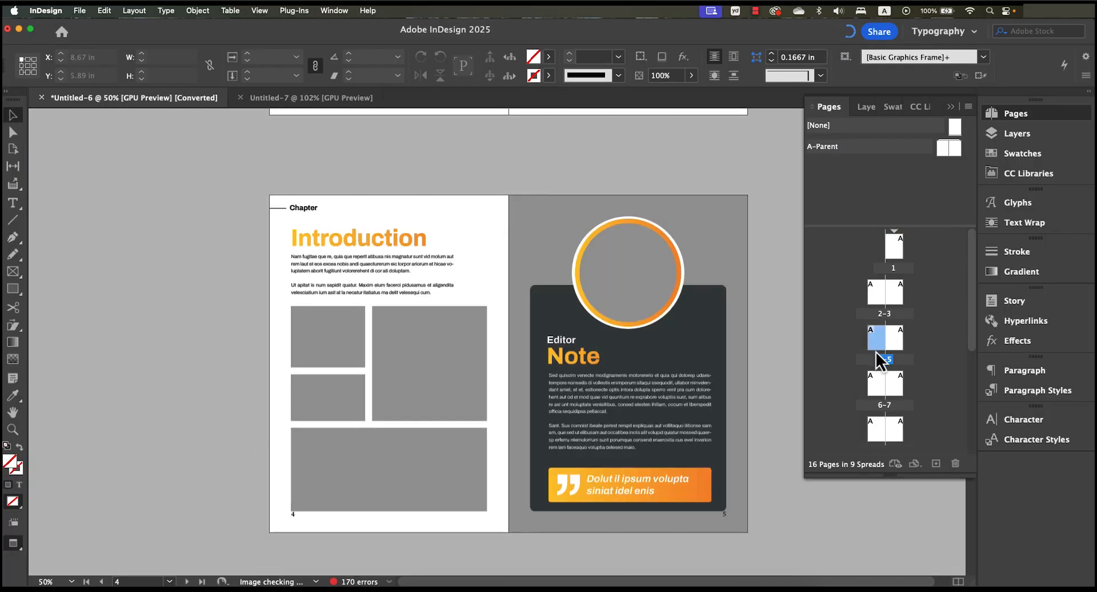
pyautogui.click(880, 393)
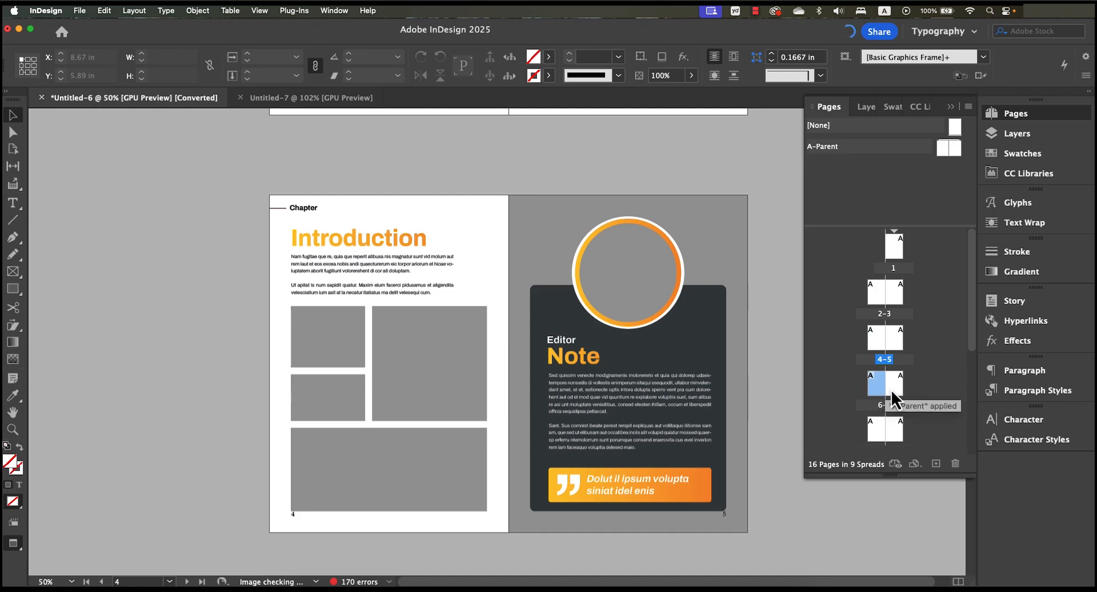
pyautogui.click(892, 390)
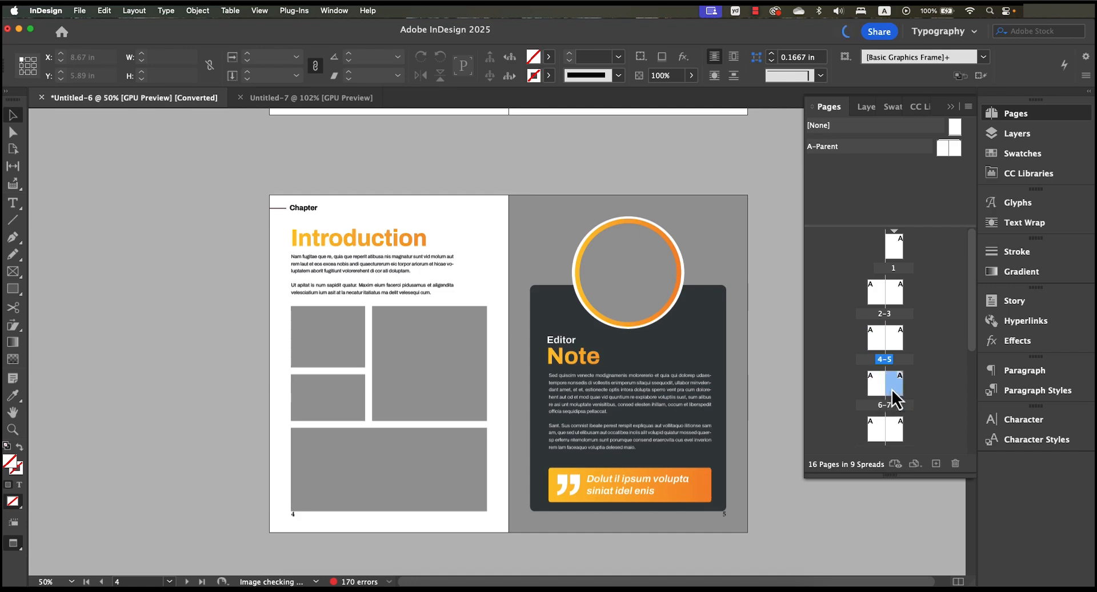
pyautogui.doubleClick(876, 436)
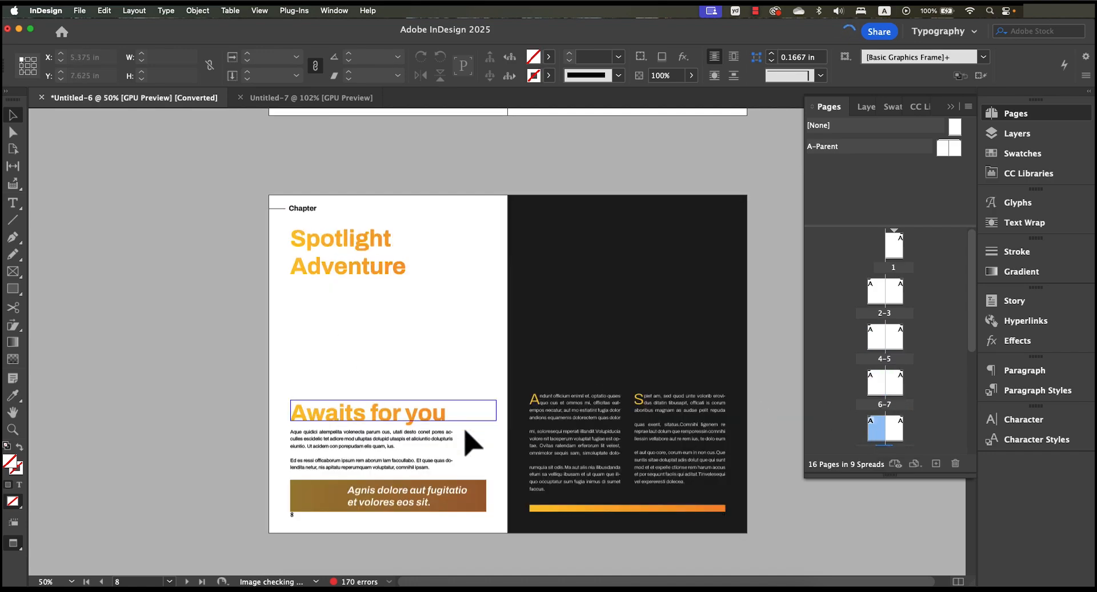
pyautogui.scroll(-3, 905, 433)
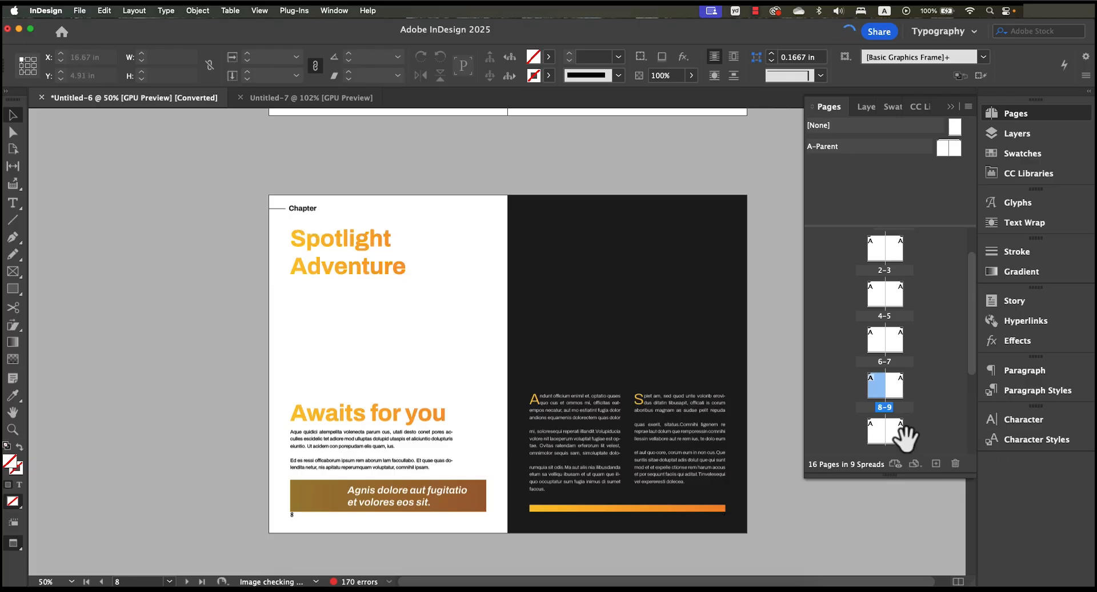
pyautogui.scroll(-5, 894, 438)
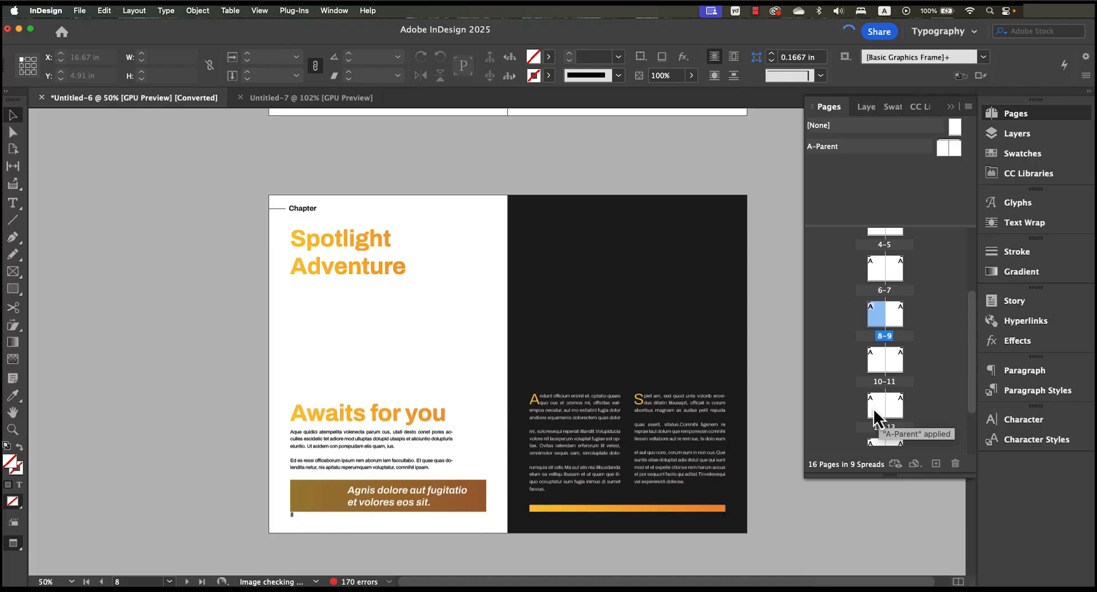
pyautogui.doubleClick(874, 411)
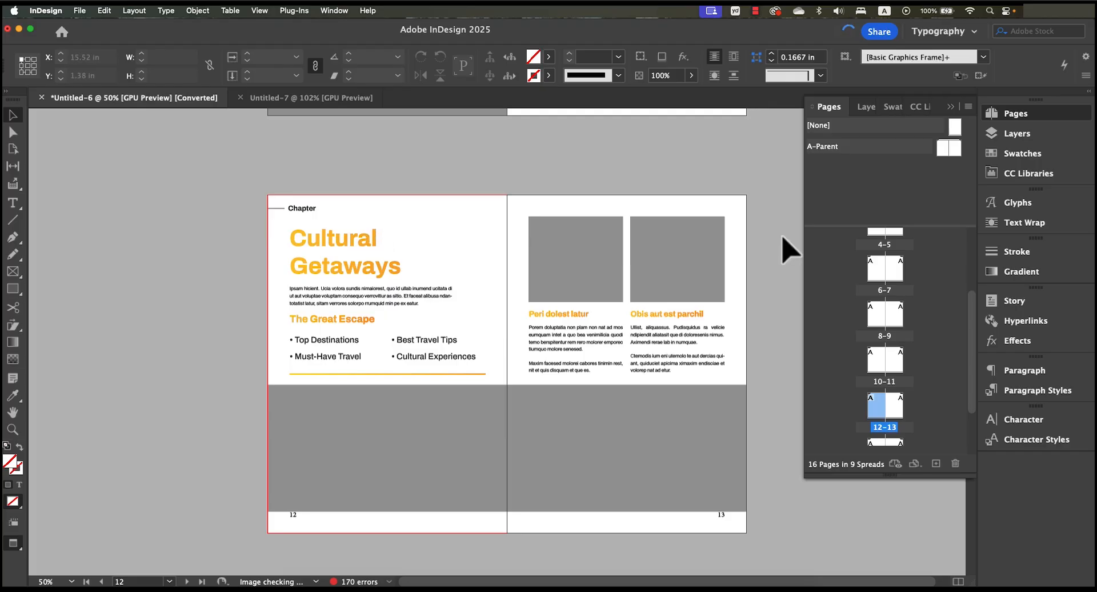
# - Return to the table of contents spread on pages 2-3 and examine it and its Chapter header up close
pyautogui.scroll(5, 906, 362)
pyautogui.doubleClick(896, 297)
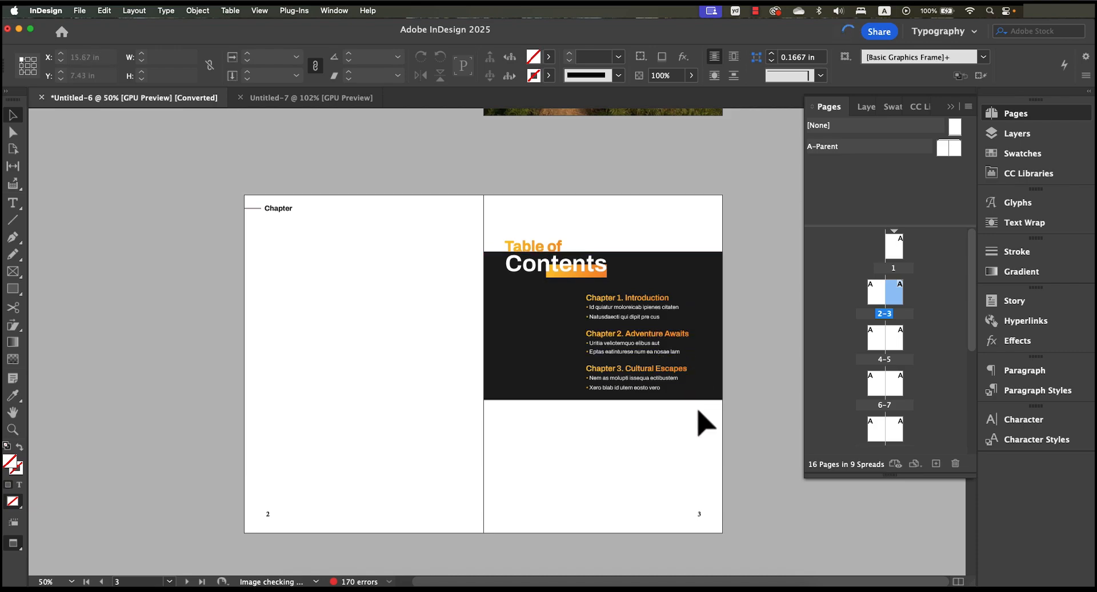
pyautogui.press('super+equal')
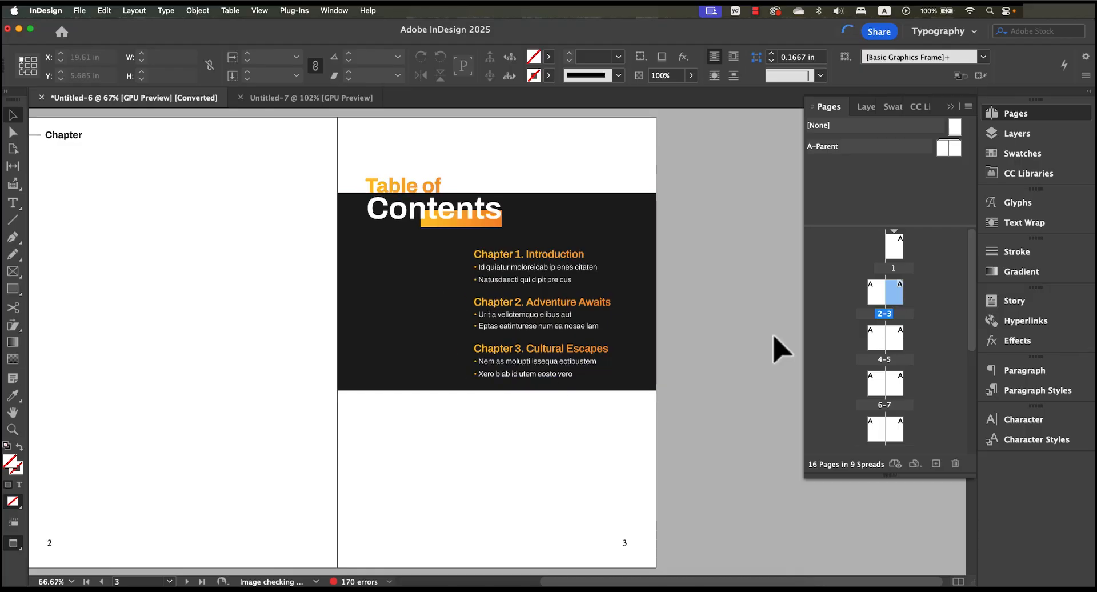
pyautogui.click(220, 240)
pyautogui.moveTo(220, 240); pyautogui.dragTo(298, 231)
pyautogui.click(83, 254)
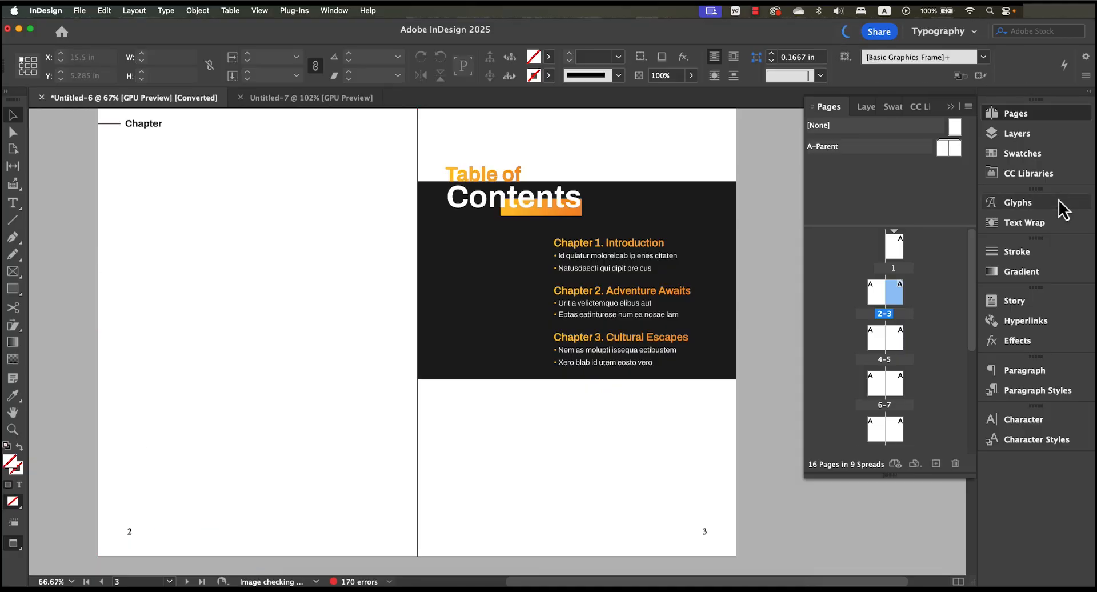
# - Open the A-Parent spread for editing and locate the Chapter text frame at the top of its left page
pyautogui.doubleClick(940, 150)
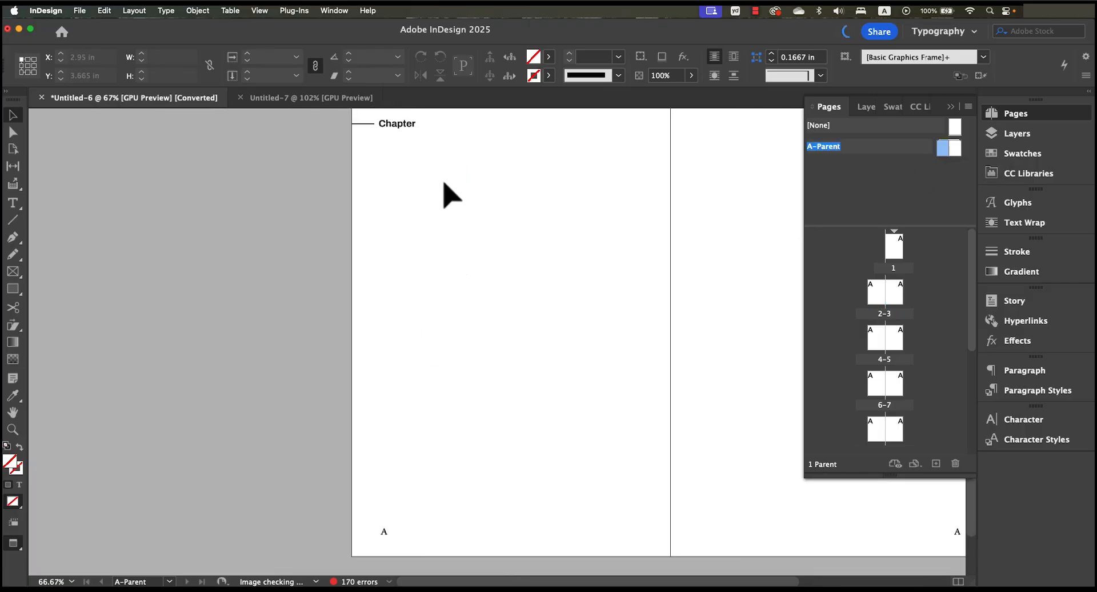
pyautogui.scroll(2, 423, 151)
pyautogui.doubleClick(403, 167)
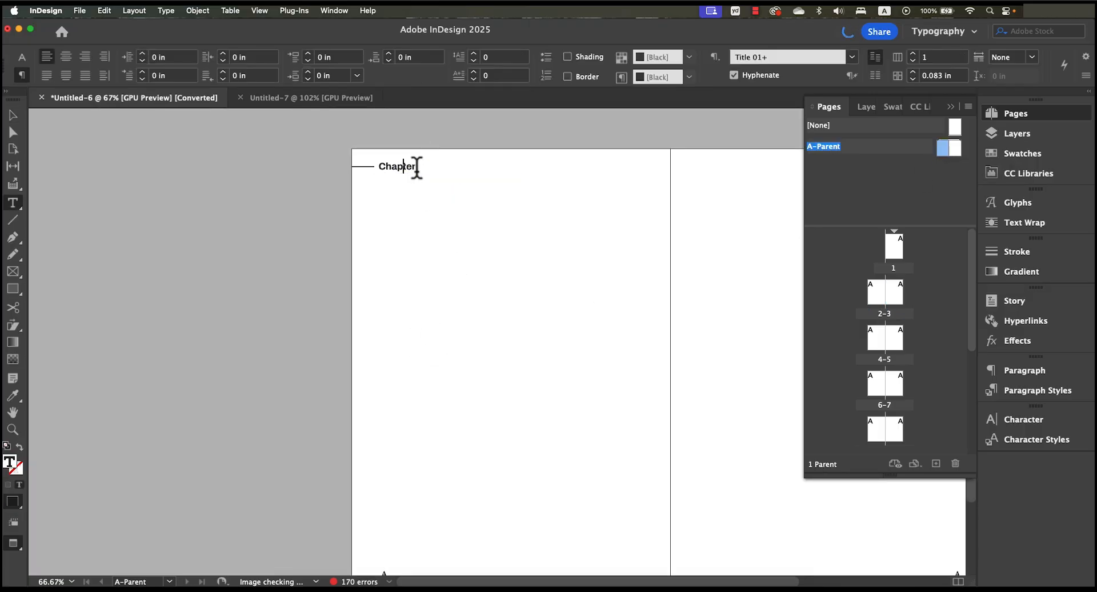
pyautogui.moveTo(410, 165); pyautogui.dragTo(373, 166)
pyautogui.click(381, 167)
pyautogui.click(11, 117)
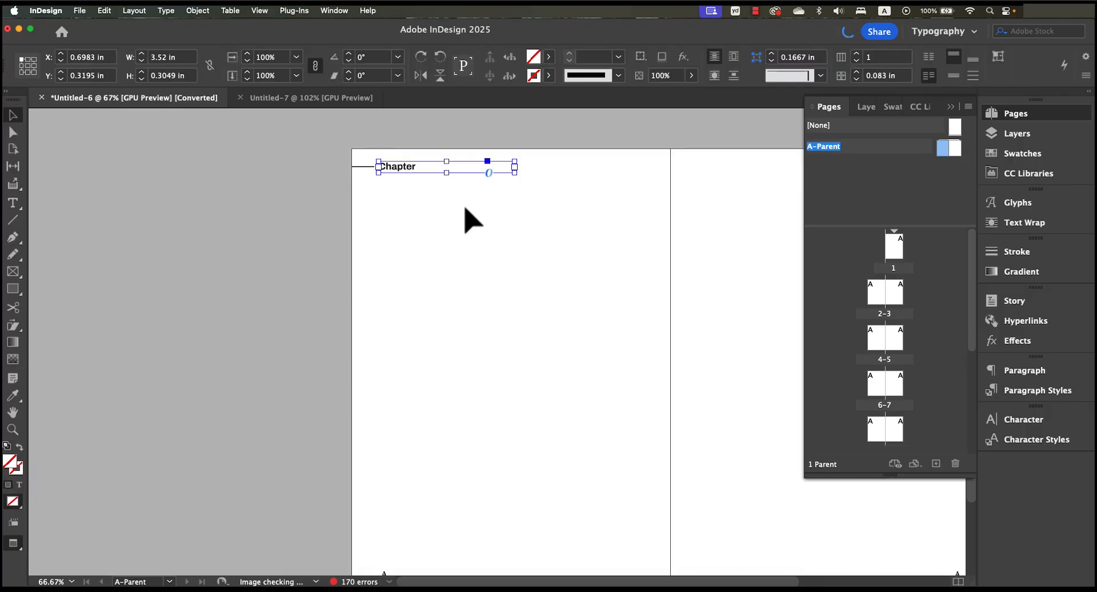
pyautogui.click(367, 192)
# - Format the Chapter header text on the parent page as 24 pt Archivo Bold Italic
pyautogui.doubleClick(393, 167)
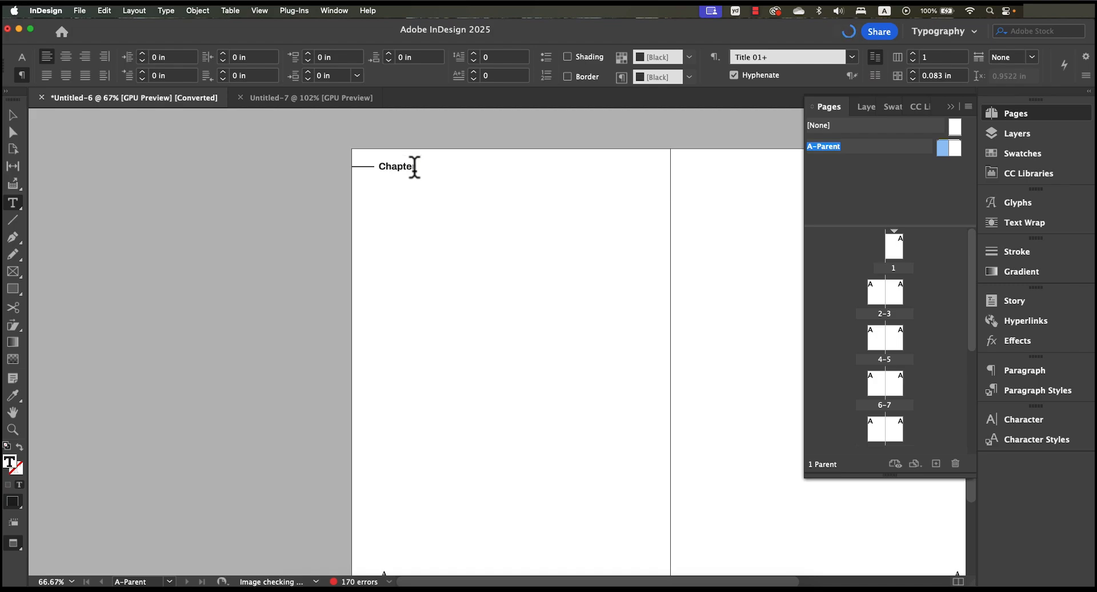
pyautogui.doubleClick(414, 167)
pyautogui.moveTo(414, 167); pyautogui.dragTo(555, 214)
pyautogui.press('super+t')
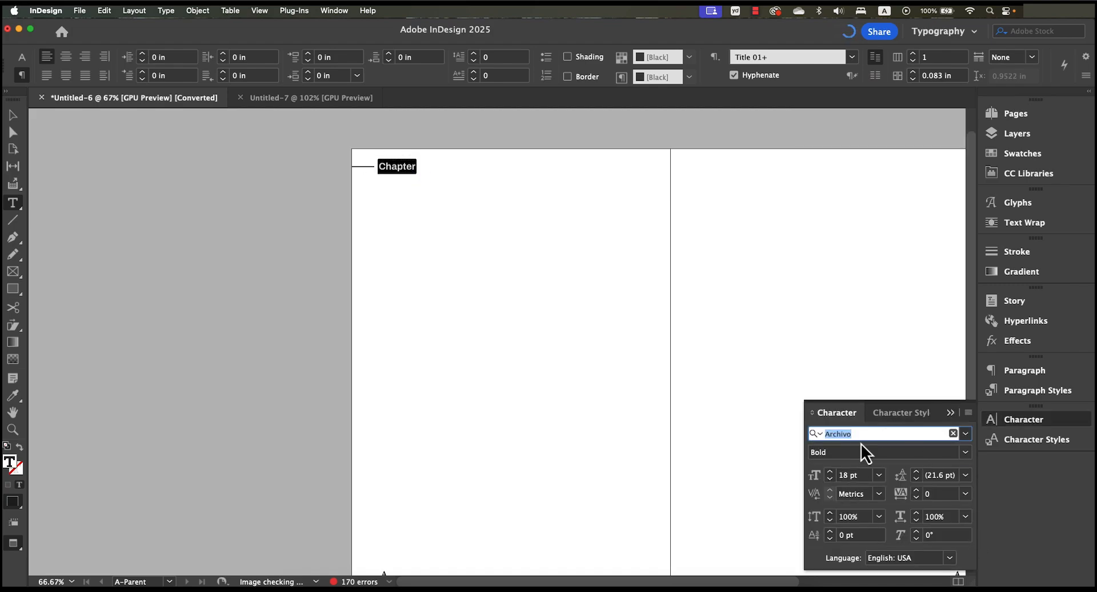
pyautogui.click(879, 478)
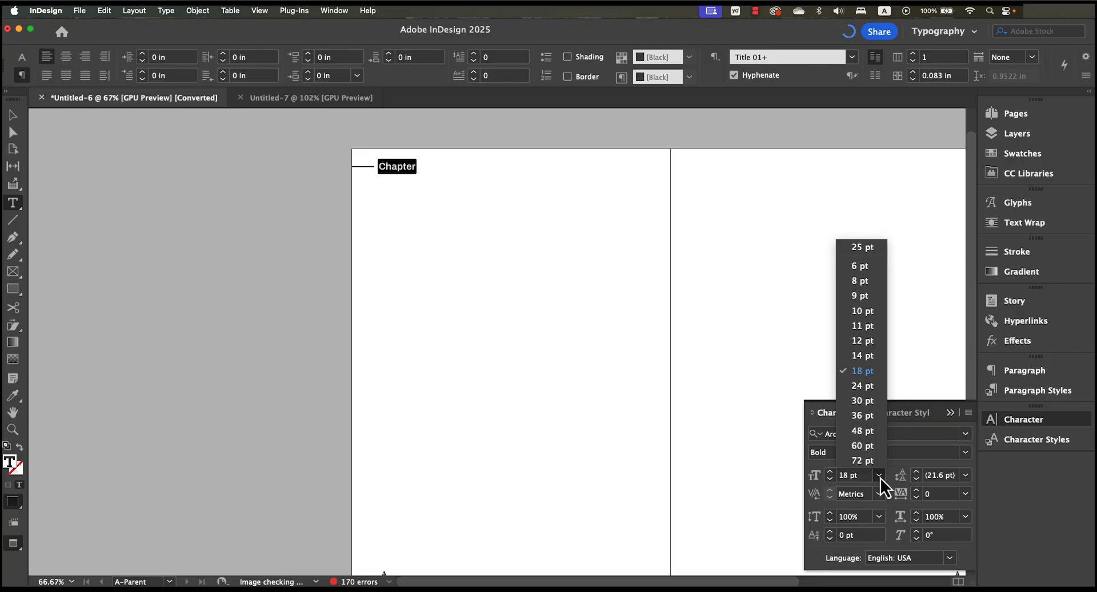
pyautogui.click(862, 386)
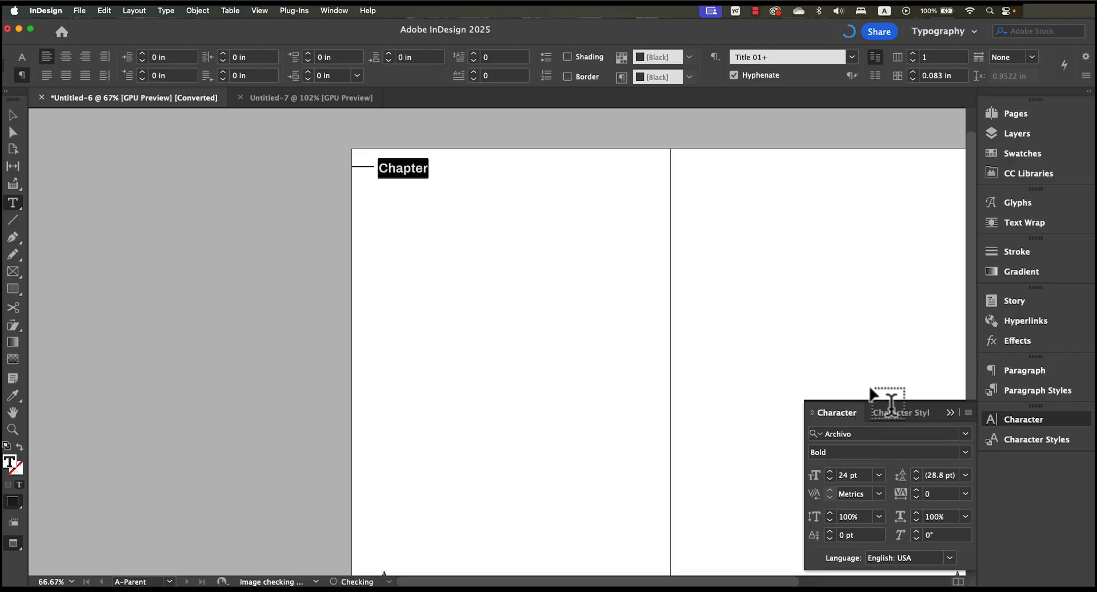
pyautogui.click(965, 452)
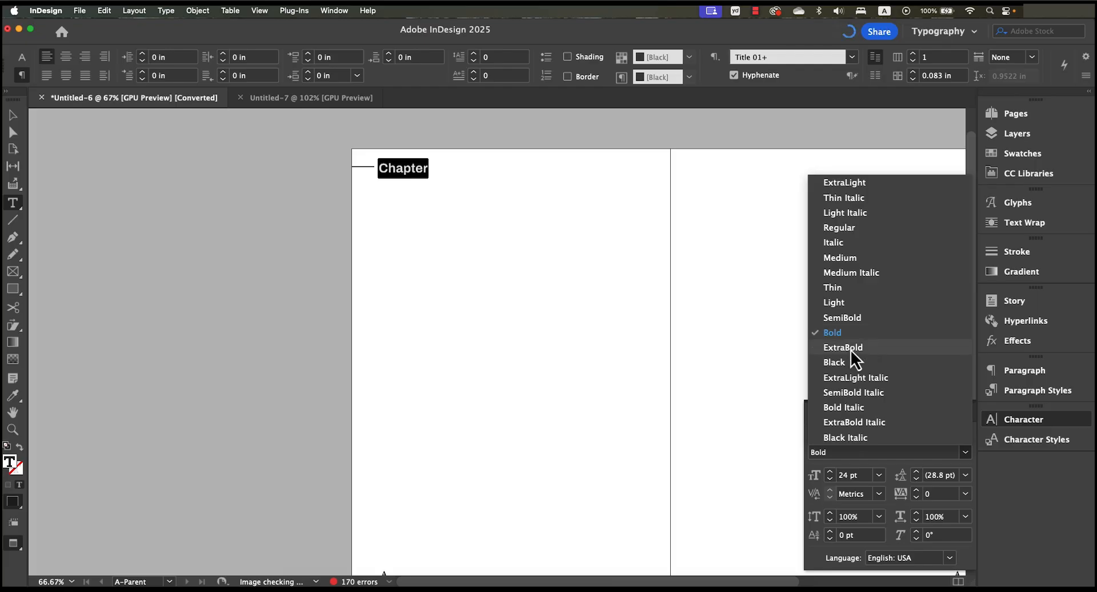
pyautogui.click(870, 412)
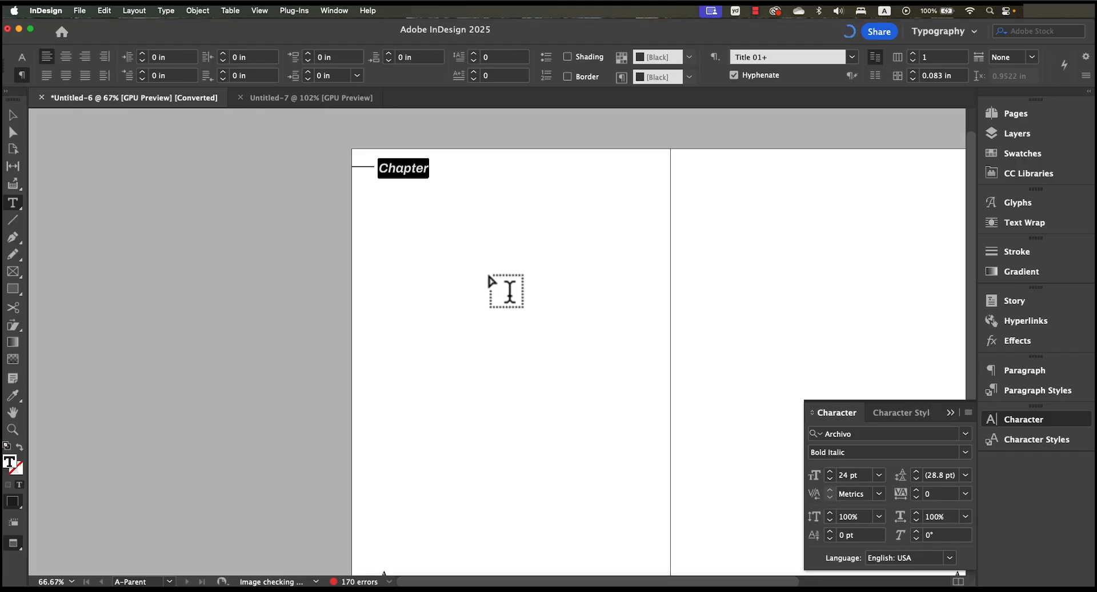
pyautogui.click(397, 167)
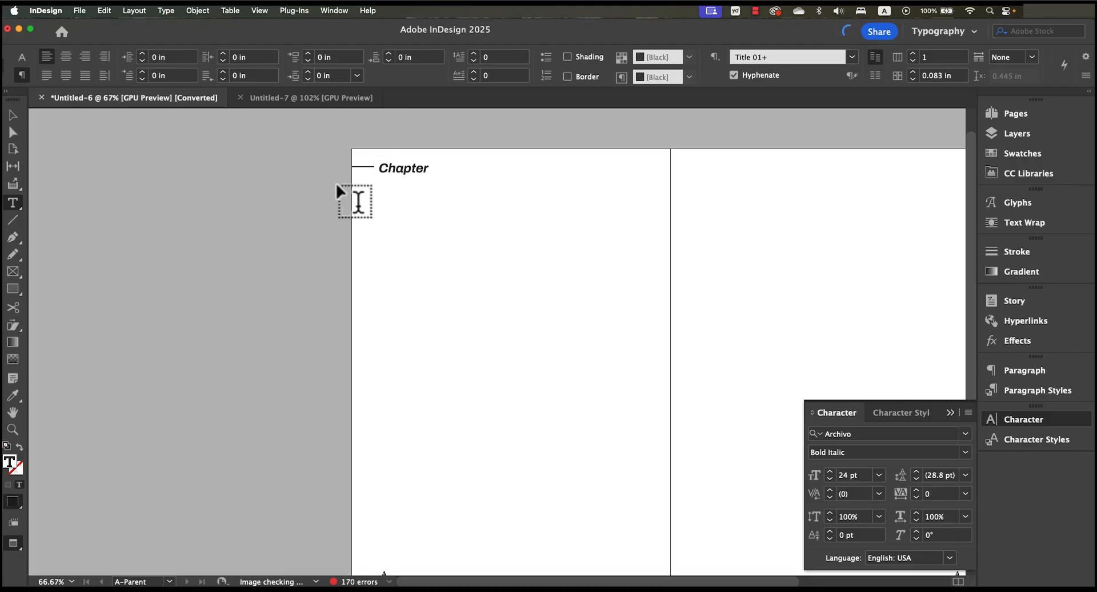
# - Set the stroke weight of the short line beside the Chapter header to 3 pt
pyautogui.click(13, 116)
pyautogui.click(378, 197)
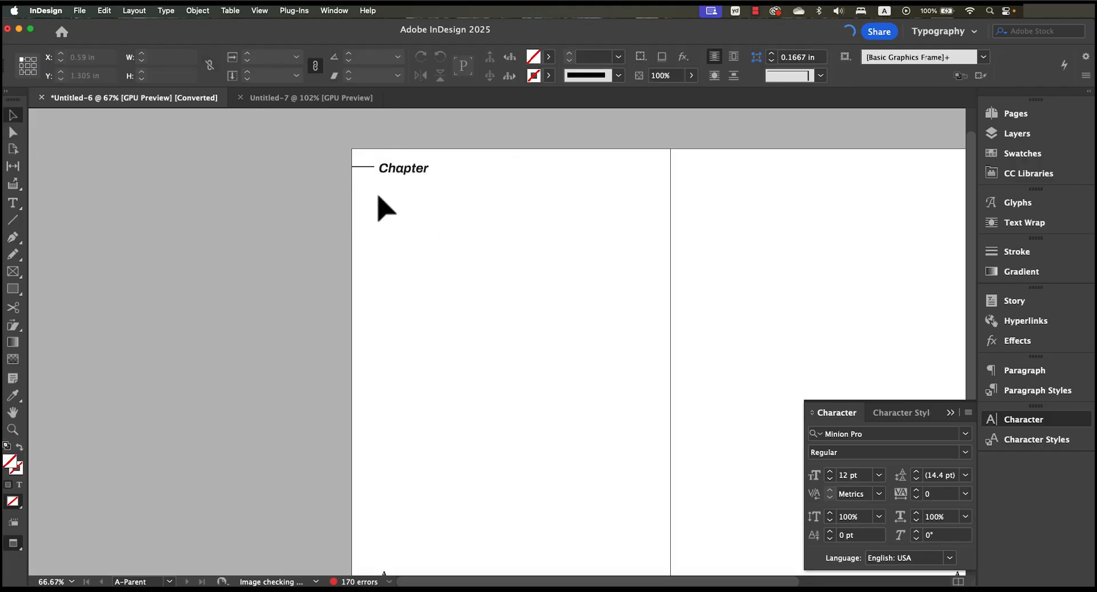
pyautogui.click(368, 167)
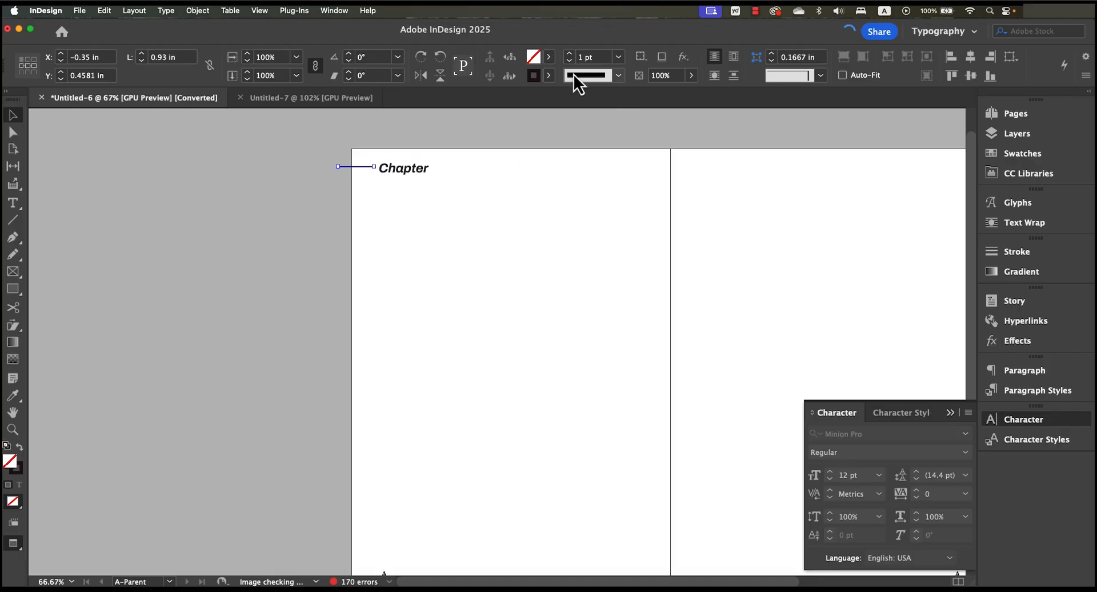
pyautogui.click(617, 58)
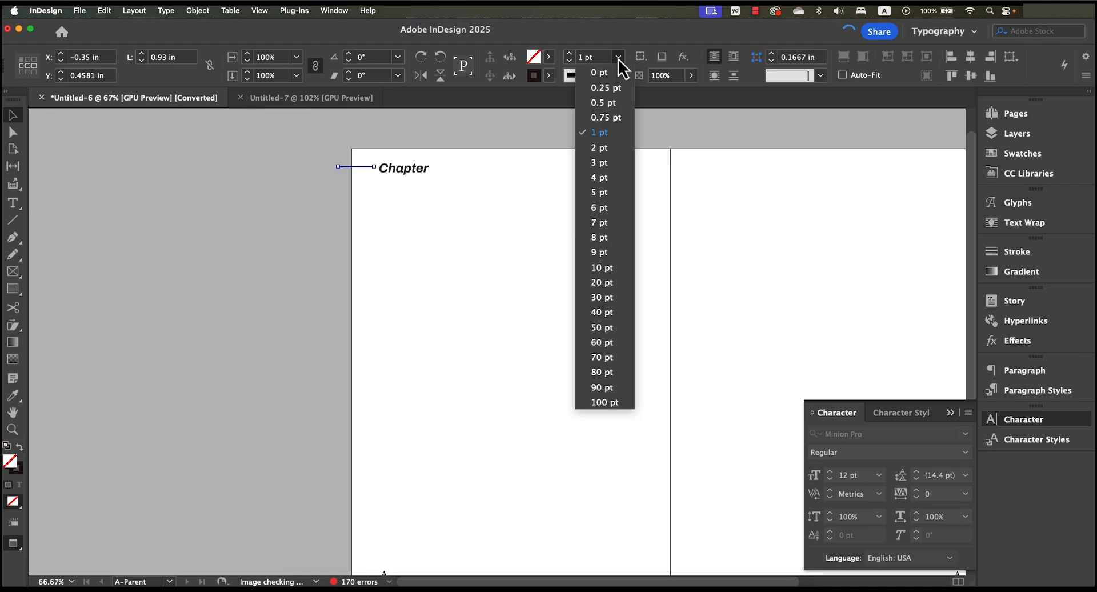
pyautogui.click(611, 164)
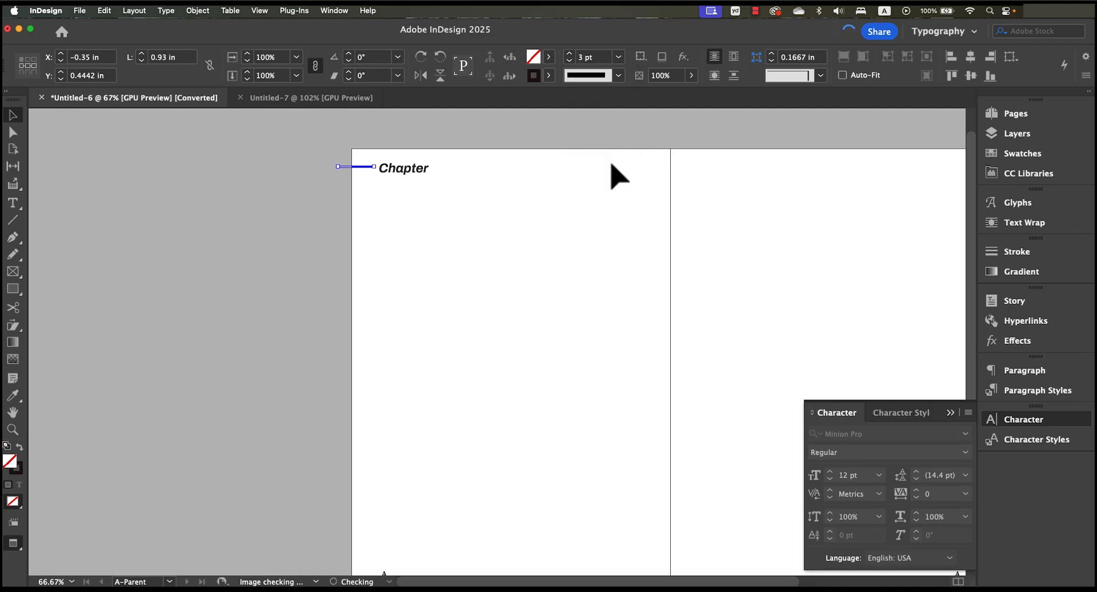
pyautogui.click(489, 221)
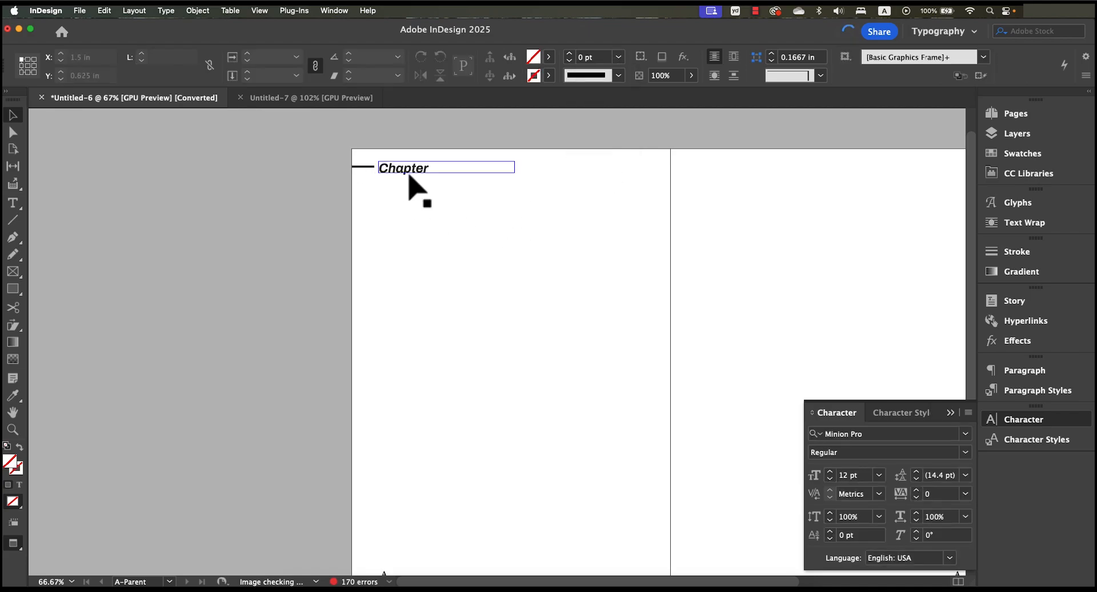
# - Colour the header line's stroke with the orange swatch C=0 M=51 Y=100 K=0
pyautogui.moveTo(377, 167); pyautogui.dragTo(364, 167)
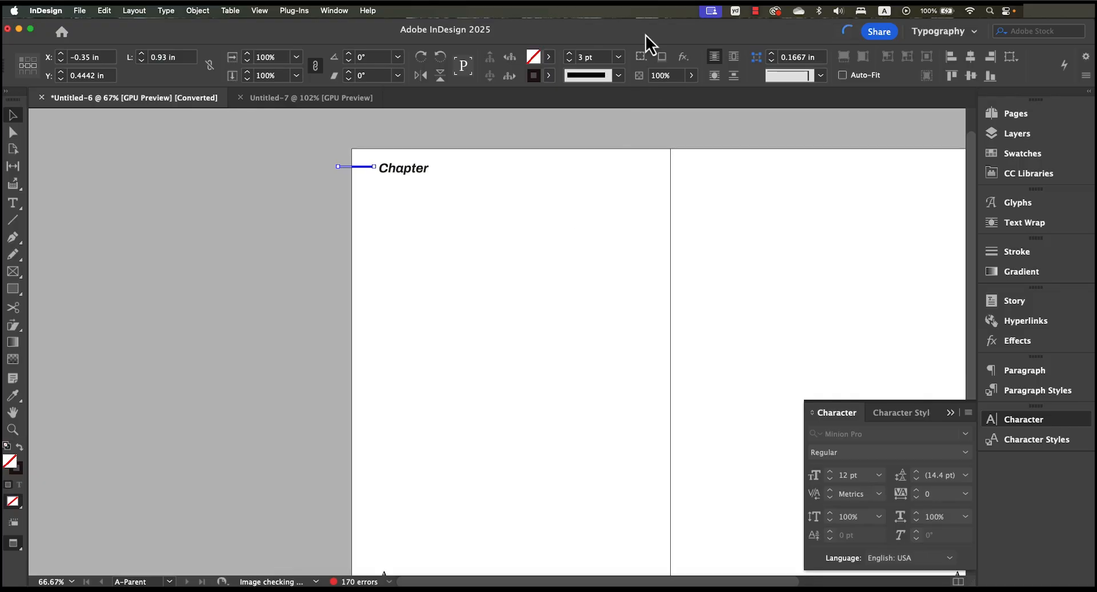
pyautogui.click(618, 76)
pyautogui.click(619, 77)
pyautogui.click(548, 75)
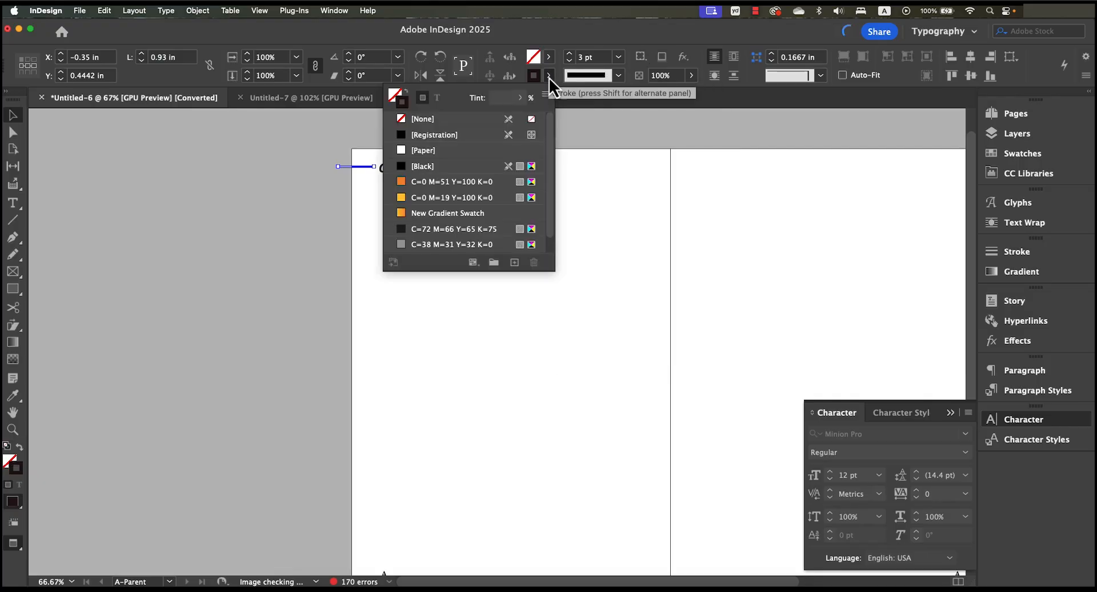
pyautogui.click(454, 182)
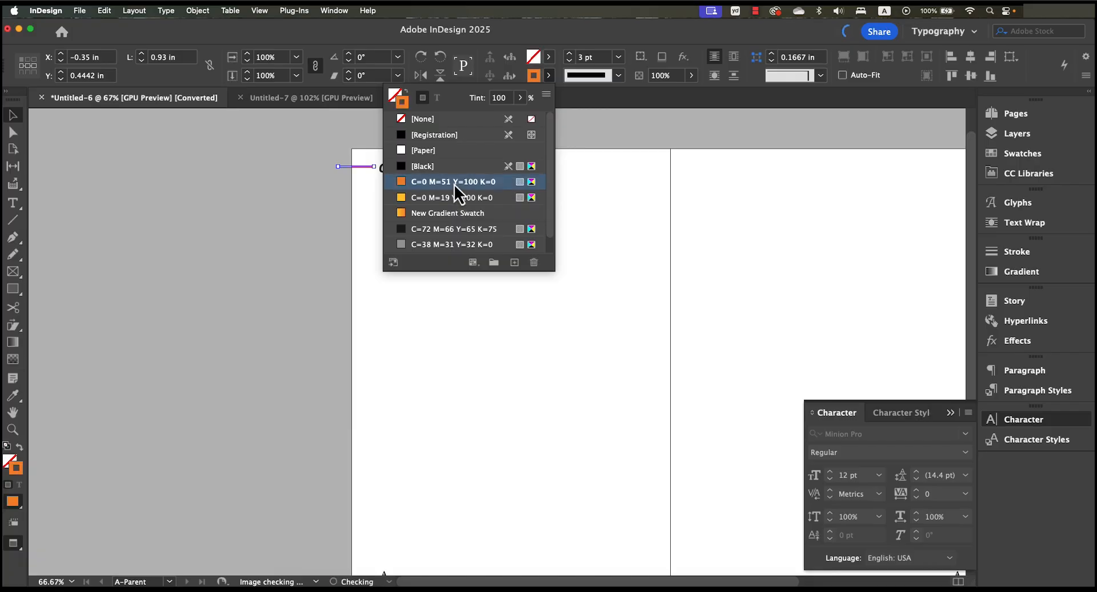
pyautogui.click(280, 213)
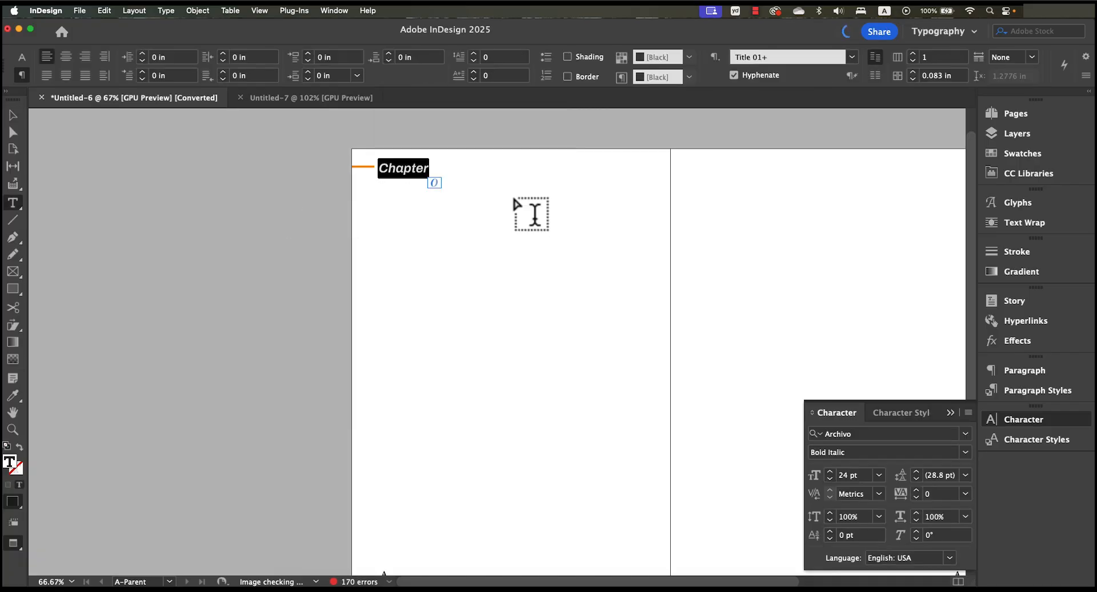
# - Replace the Chapter text in the parent page header with a Section Marker special character
pyautogui.press('BackSpace')
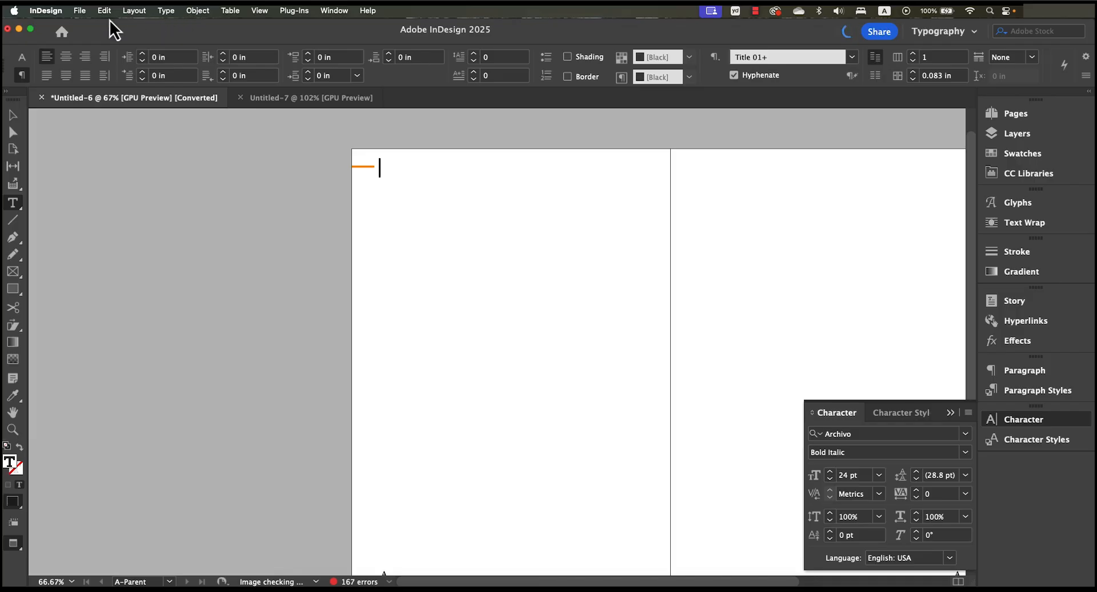
pyautogui.click(166, 11)
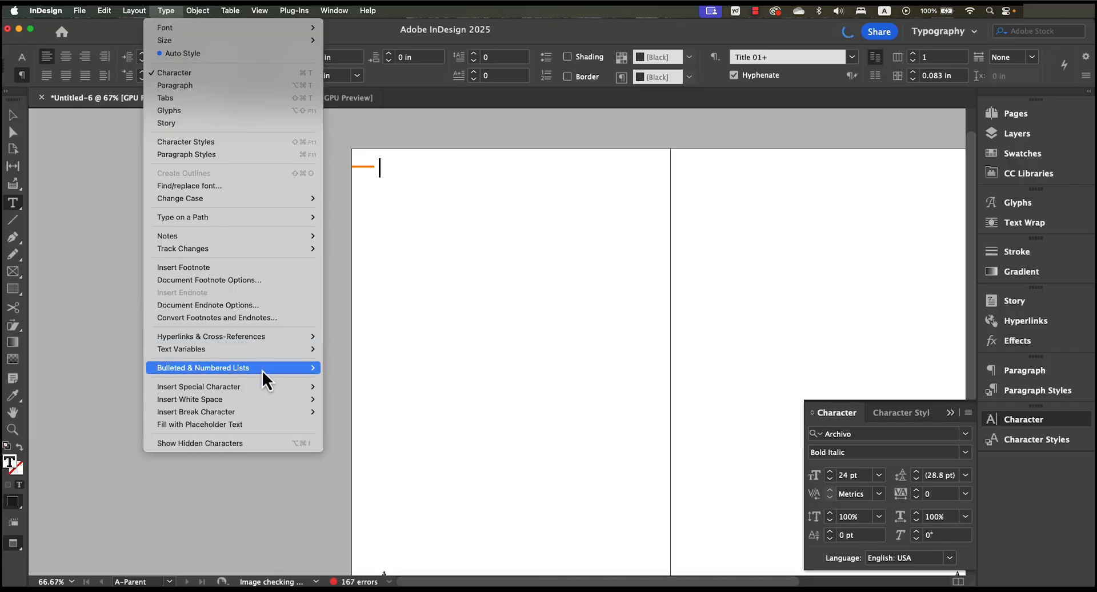
pyautogui.moveTo(260, 386)
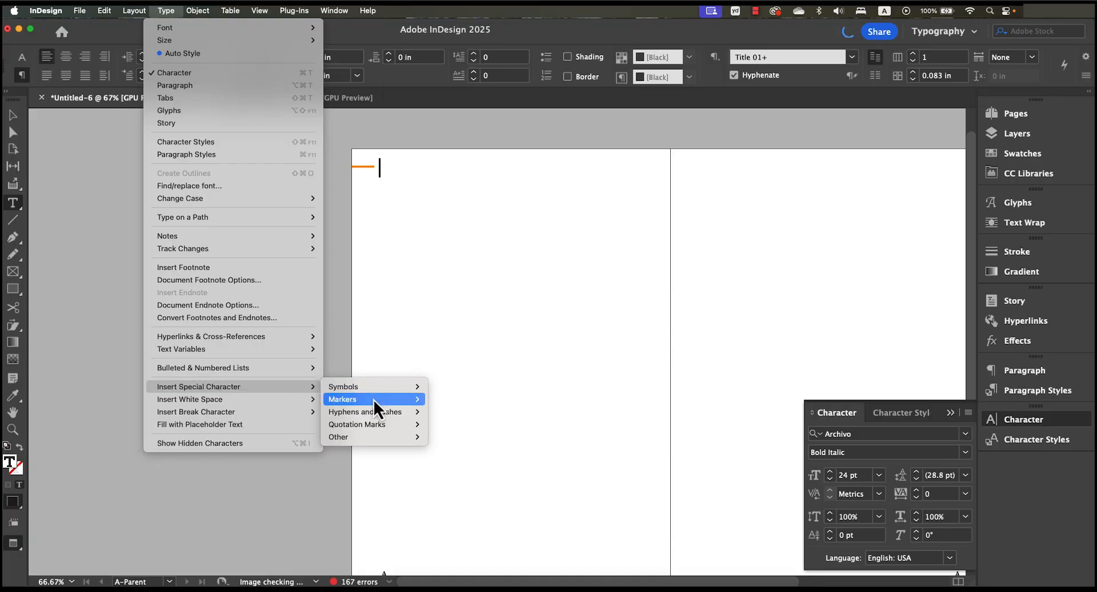
pyautogui.moveTo(373, 399)
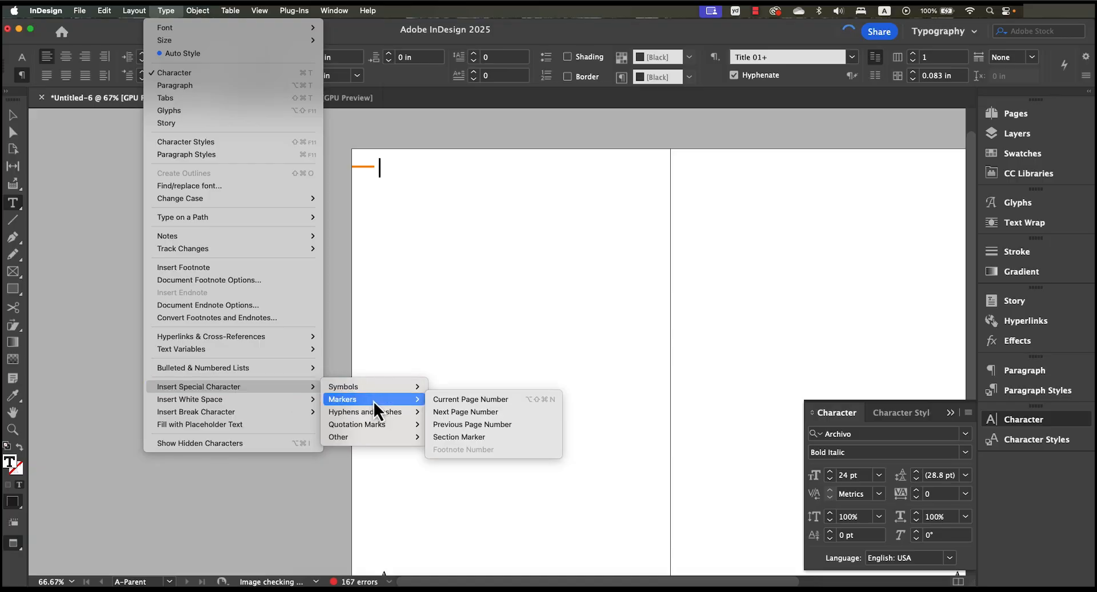
pyautogui.click(505, 440)
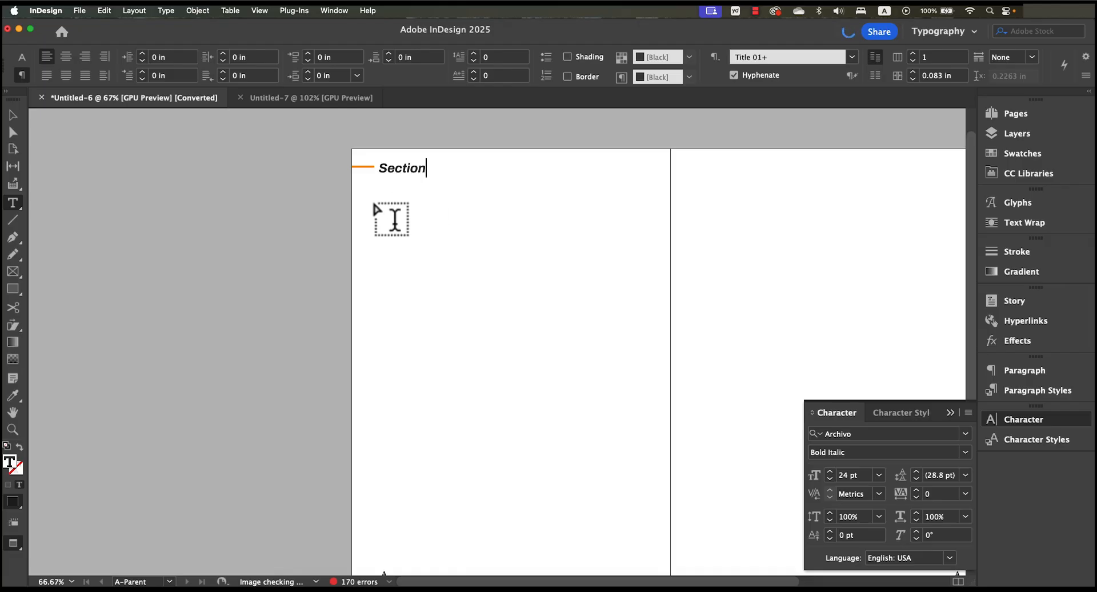
# - Examine the page number frames at the foot of both parent pages and show the layout guides across the spread
pyautogui.click(11, 117)
pyautogui.scroll(-3, 557, 294)
pyautogui.hscroll(2, 557, 295)
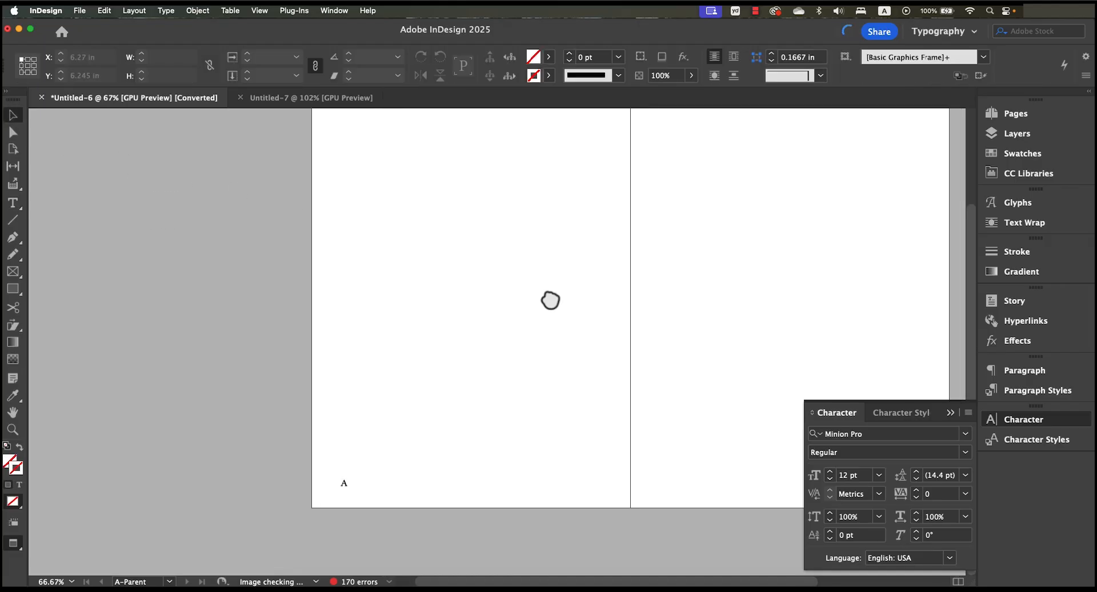
pyautogui.click(340, 491)
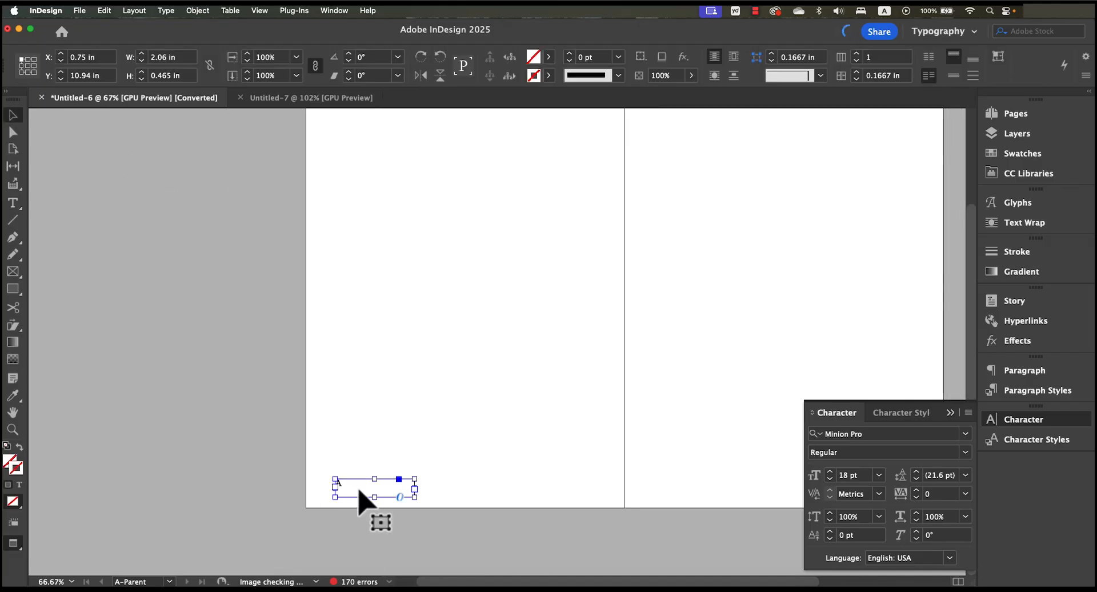
pyautogui.click(548, 394)
pyautogui.hscroll(5, 539, 368)
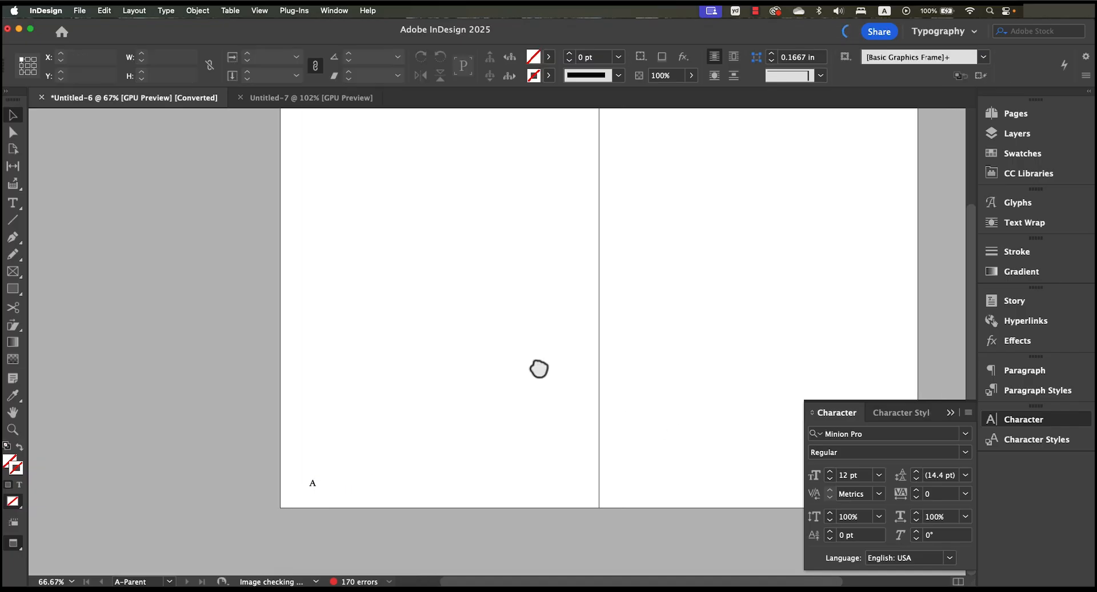
pyautogui.click(612, 491)
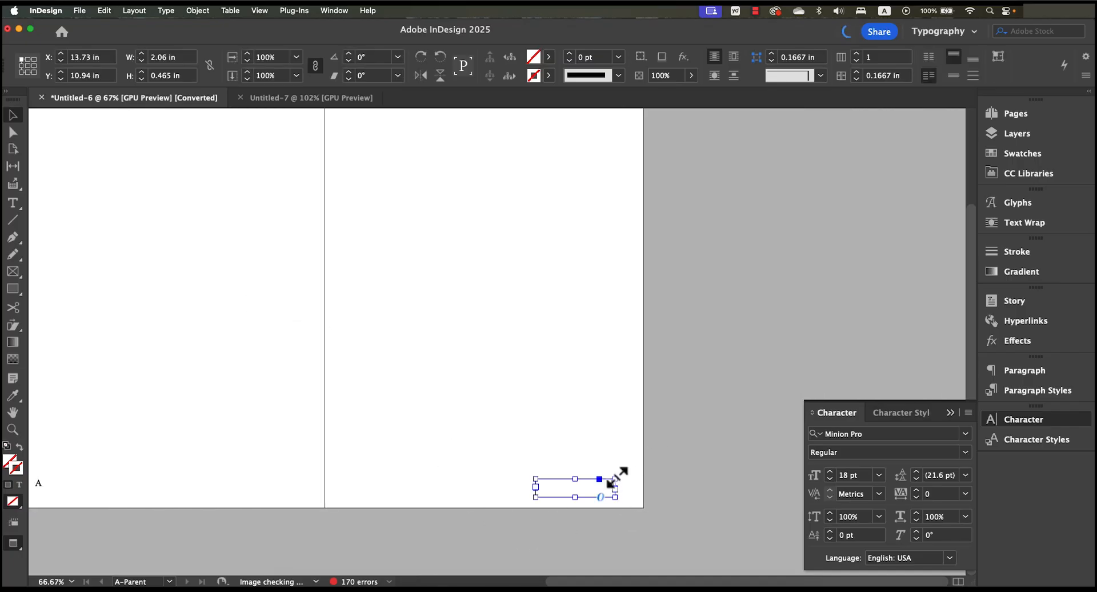
pyautogui.click(702, 467)
pyautogui.moveTo(458, 419); pyautogui.dragTo(626, 436)
pyautogui.moveTo(460, 358); pyautogui.dragTo(460, 395)
pyautogui.press('w')
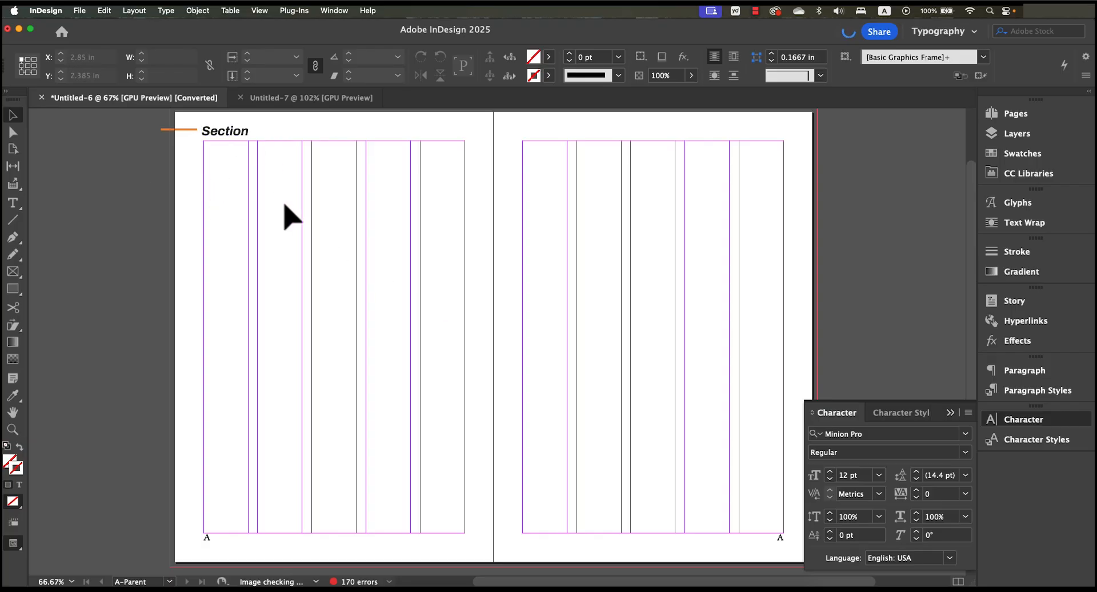
# - Start a new section on page 4 with automatic page numbering and the section marker Introduction
pyautogui.click(1040, 118)
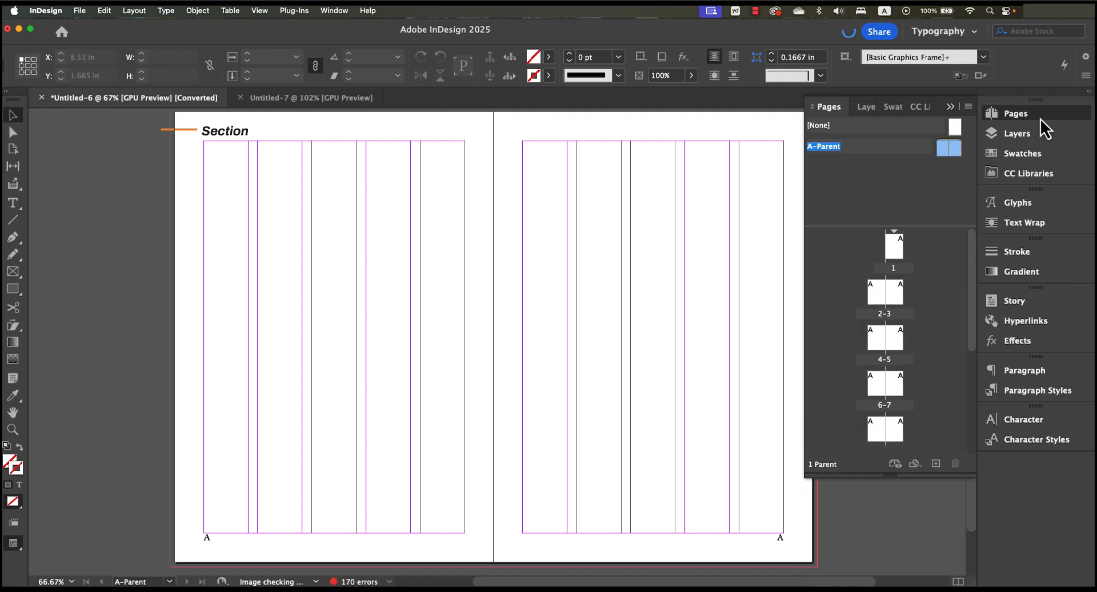
pyautogui.doubleClick(881, 352)
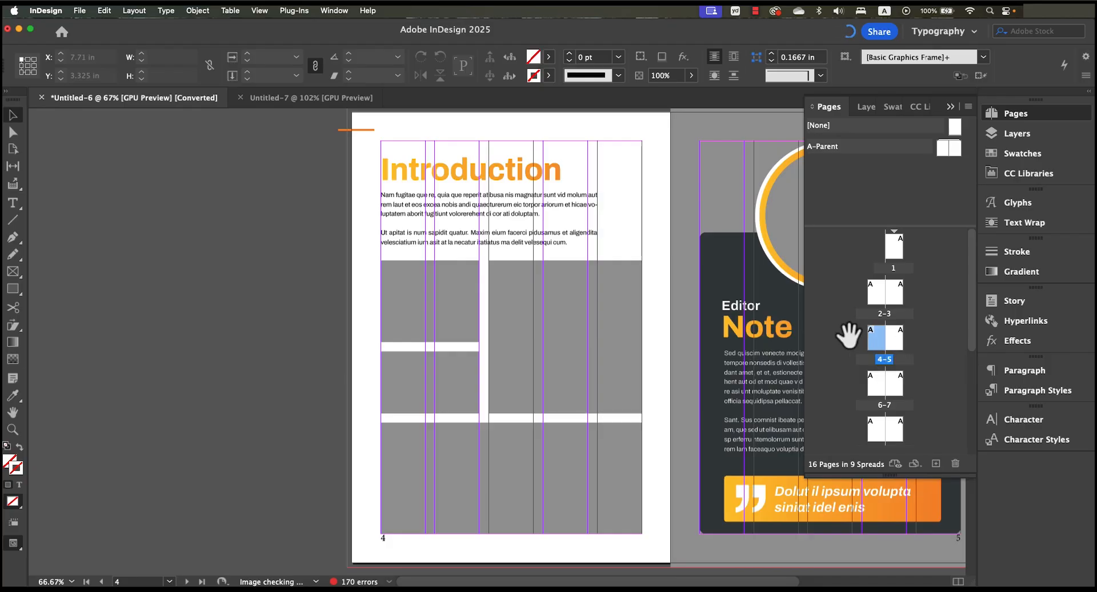
pyautogui.rightClick(875, 344)
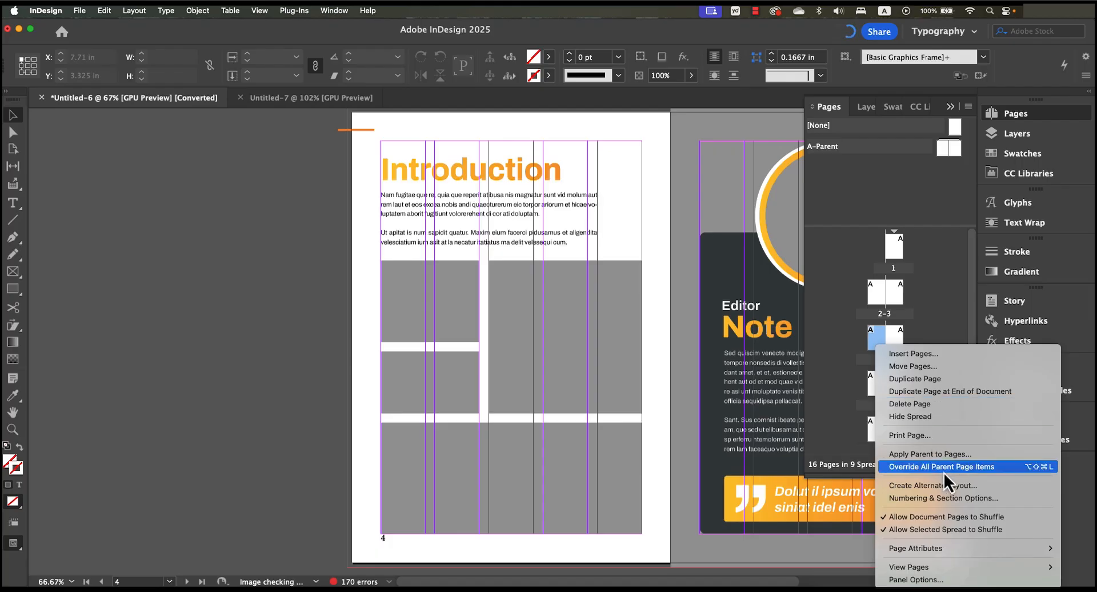
pyautogui.click(1008, 499)
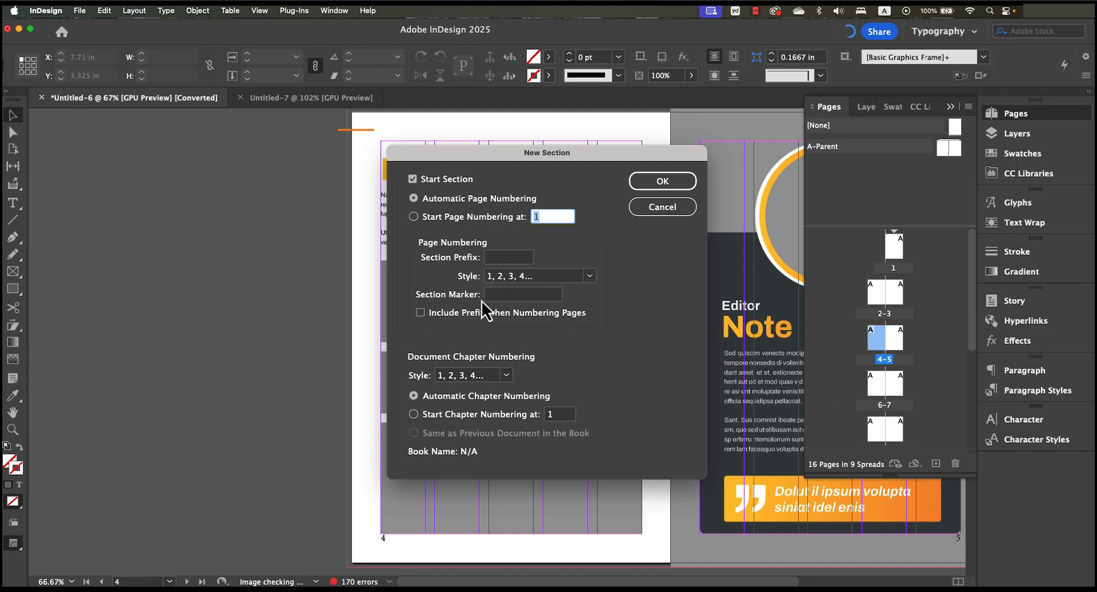
pyautogui.click(495, 296)
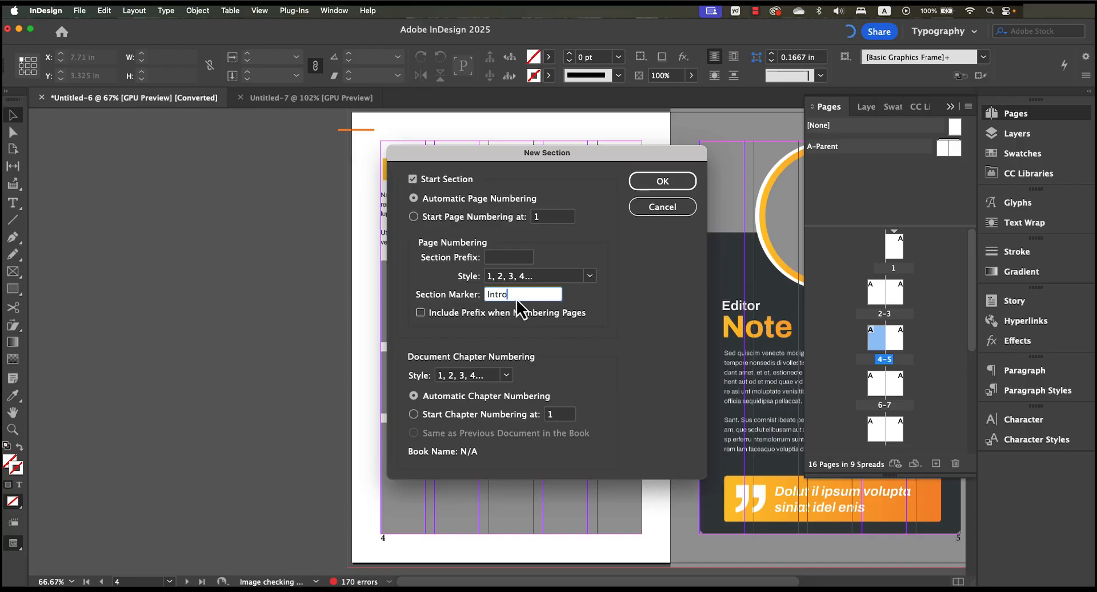
pyautogui.write('Introduction')
pyautogui.click(659, 183)
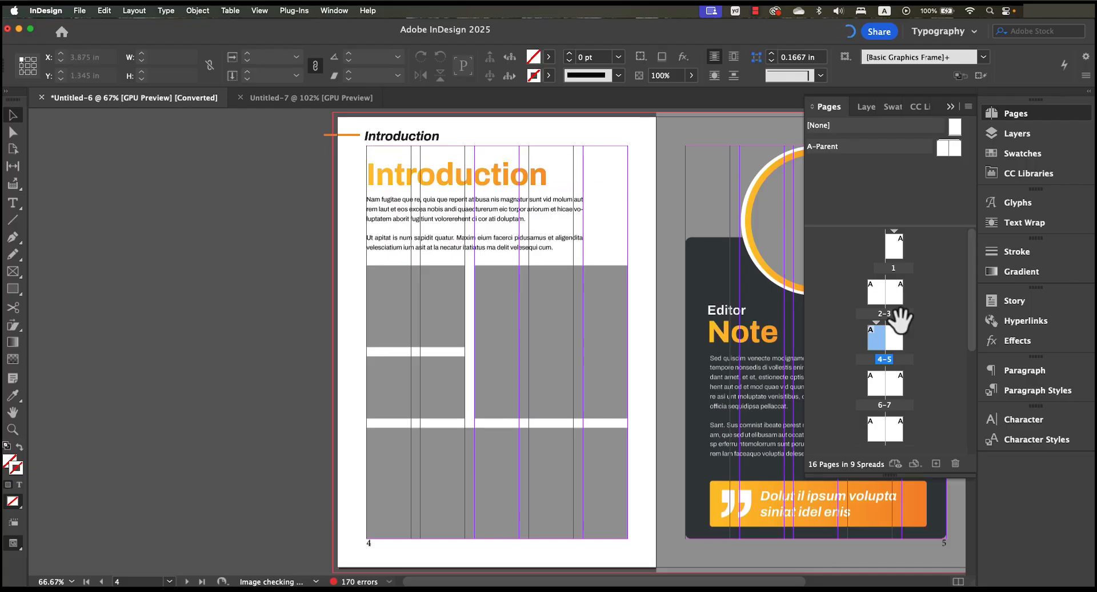
# - Check the headers on pages 6 and 8, and copy the Chapter 2 title "Adventure Awaits" from the table of contents on page 3
pyautogui.doubleClick(876, 386)
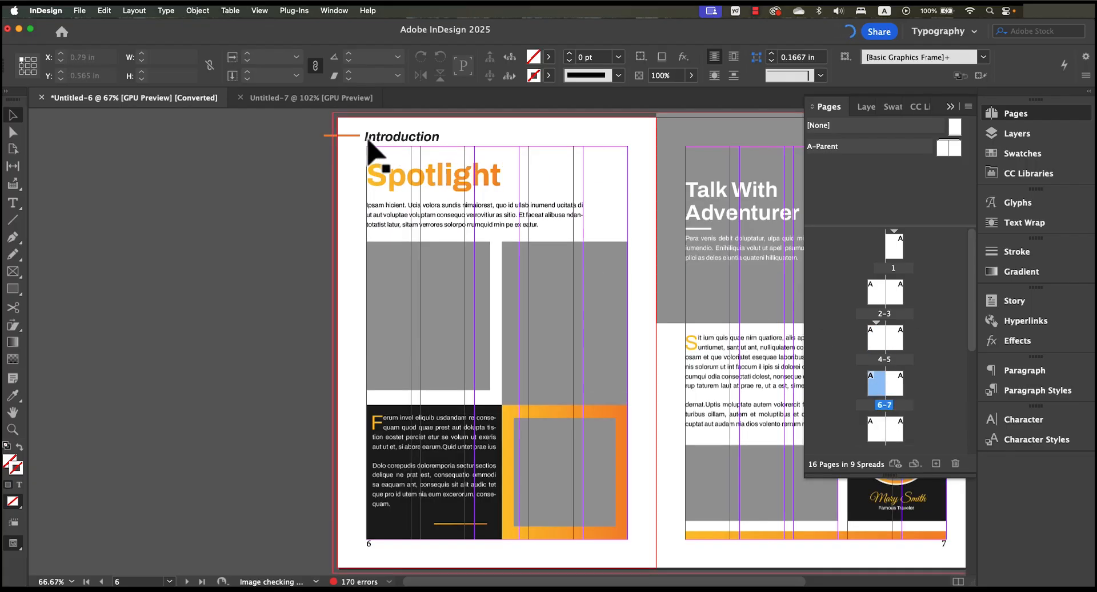
pyautogui.scroll(-1, 874, 400)
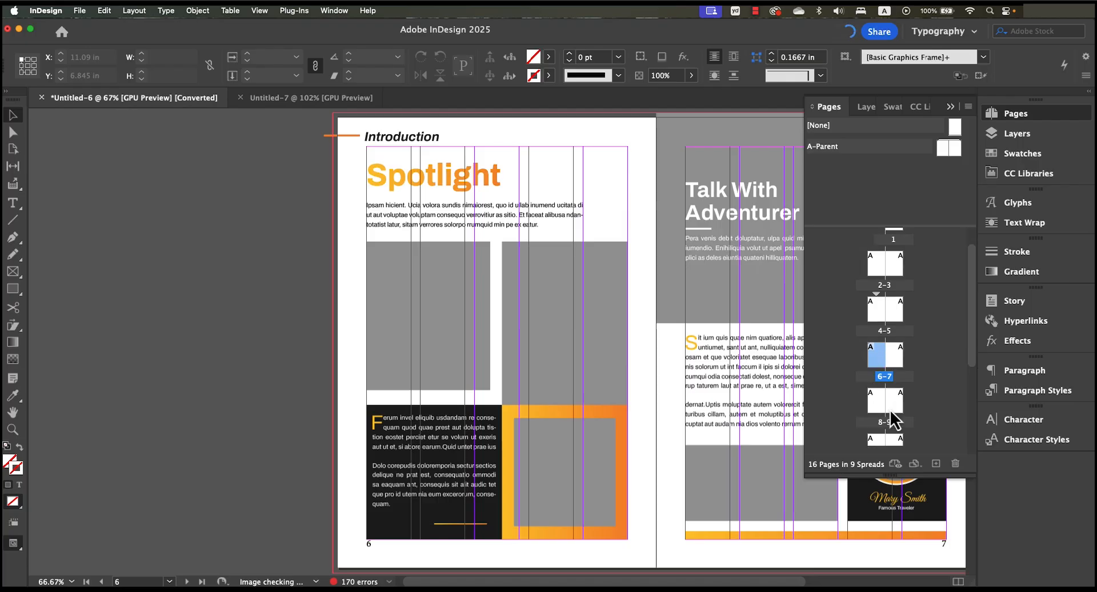
pyautogui.doubleClick(876, 409)
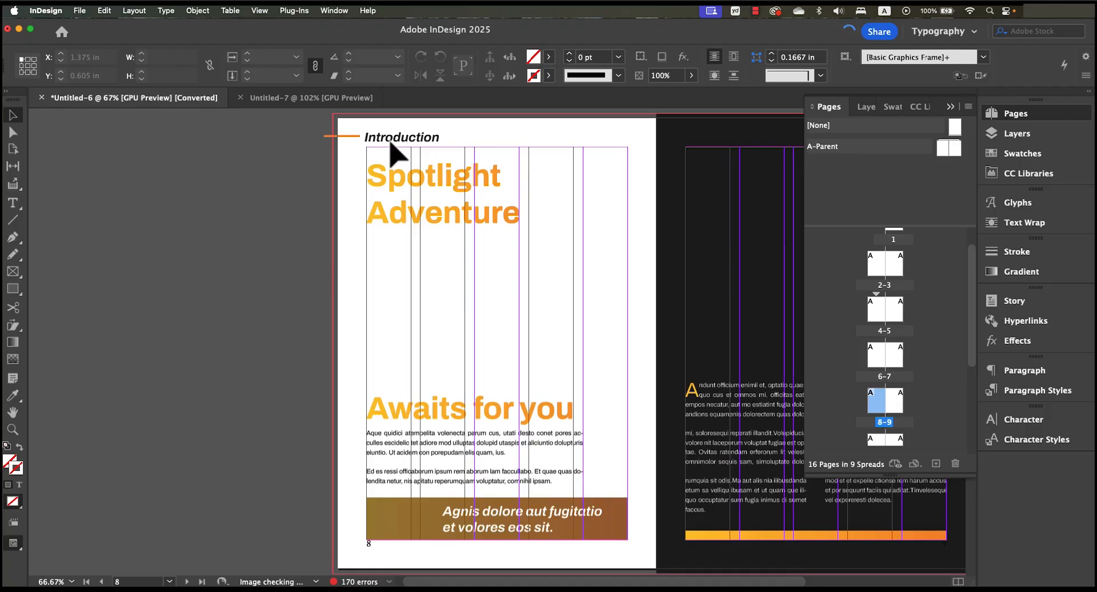
pyautogui.scroll(2, 891, 305)
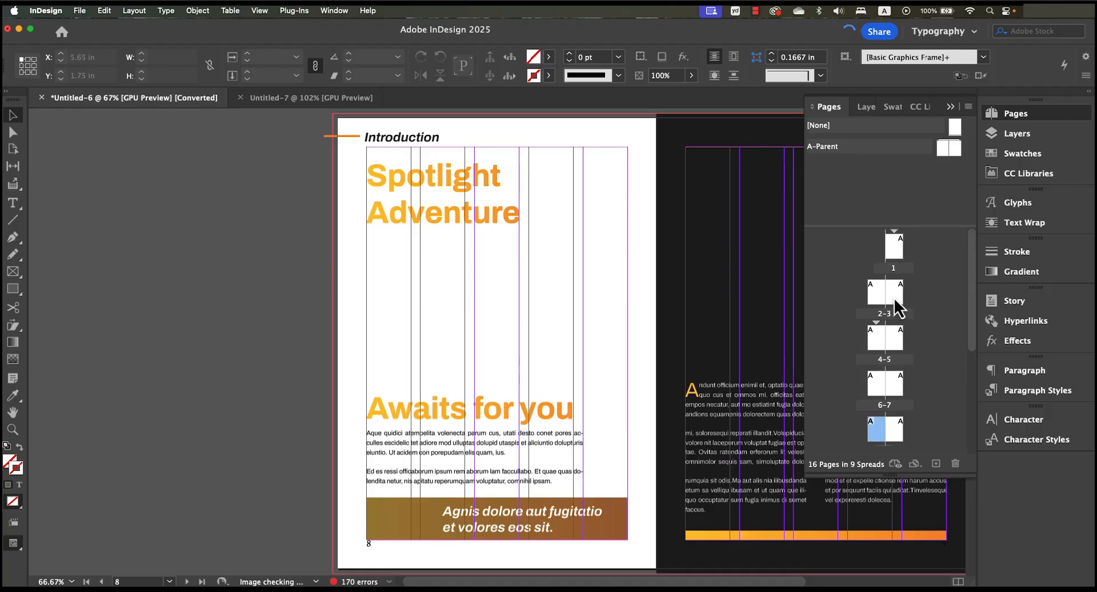
pyautogui.doubleClick(895, 301)
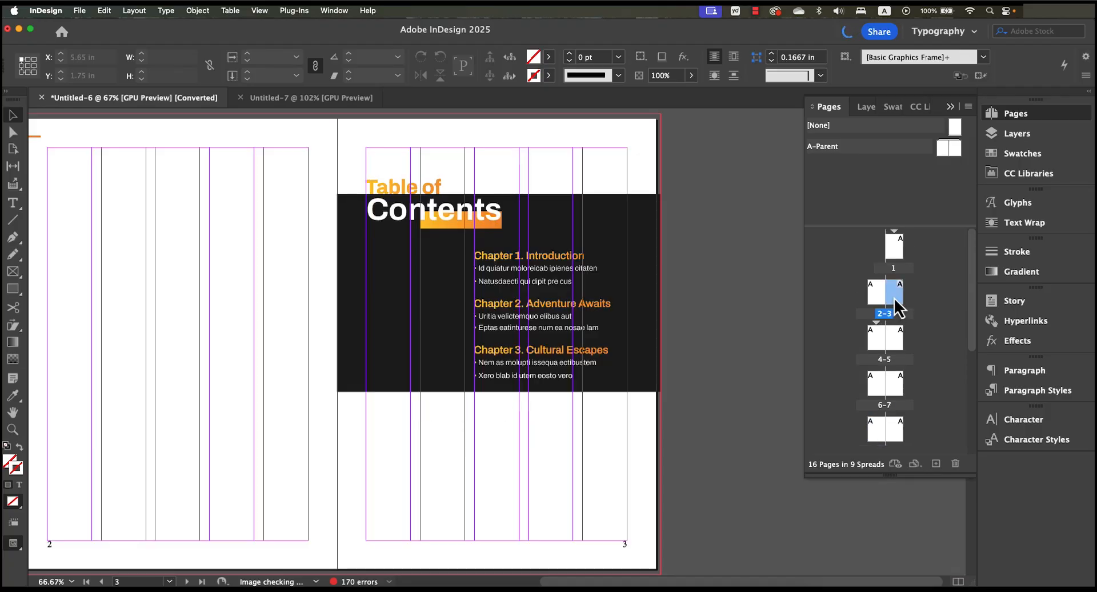
pyautogui.click(549, 315)
pyautogui.doubleClick(531, 303)
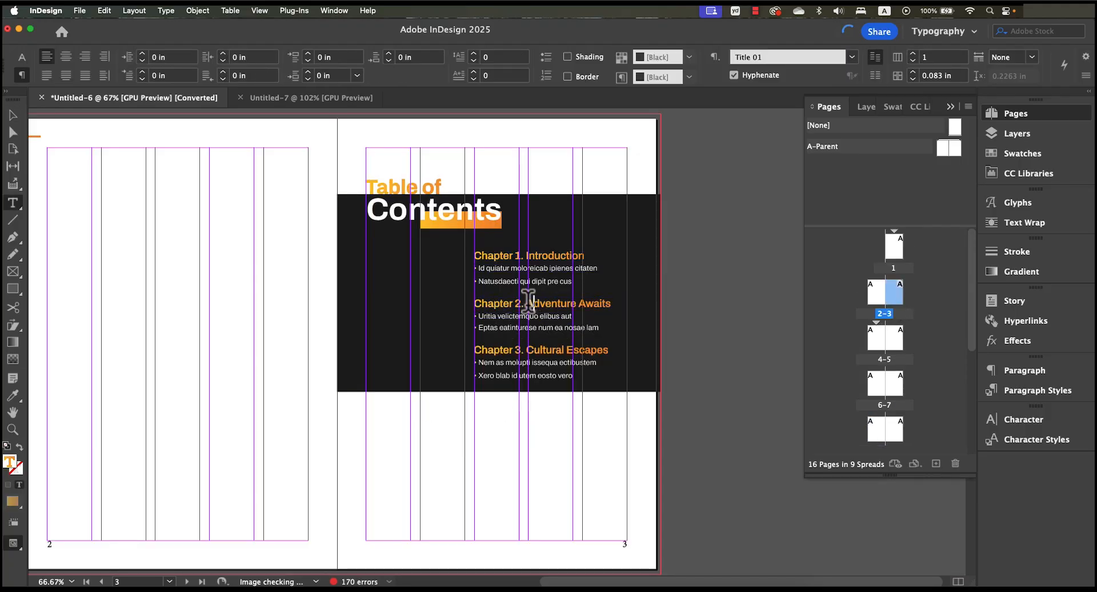
pyautogui.moveTo(527, 303); pyautogui.dragTo(624, 306)
pyautogui.press('super+c')
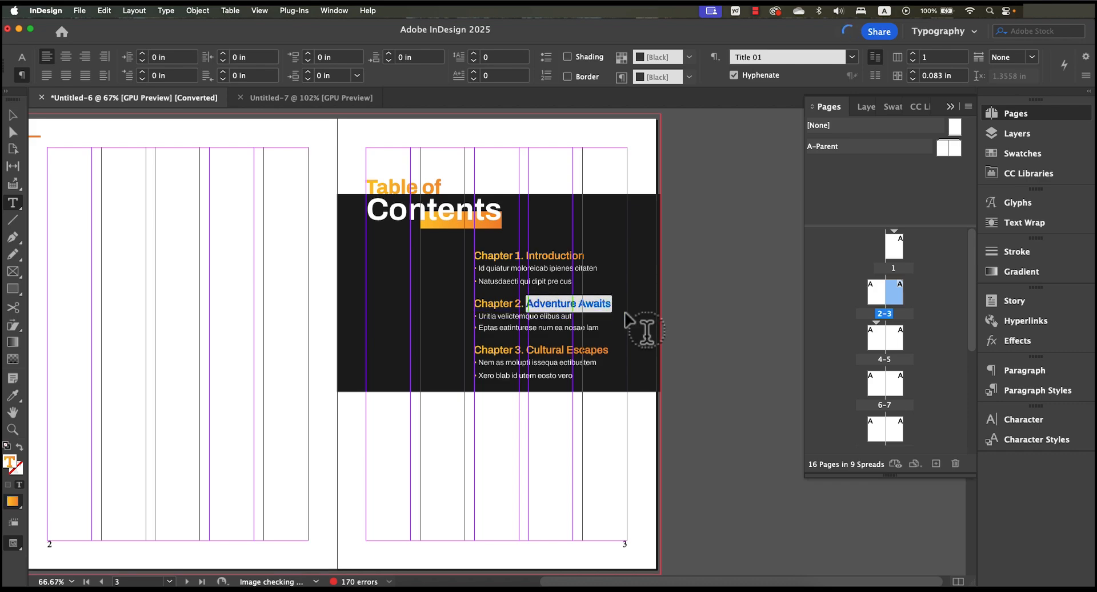
# - Start a new section on page 8 with automatic page numbering and the copied title Adventure Awaits as its section marker
pyautogui.doubleClick(885, 399)
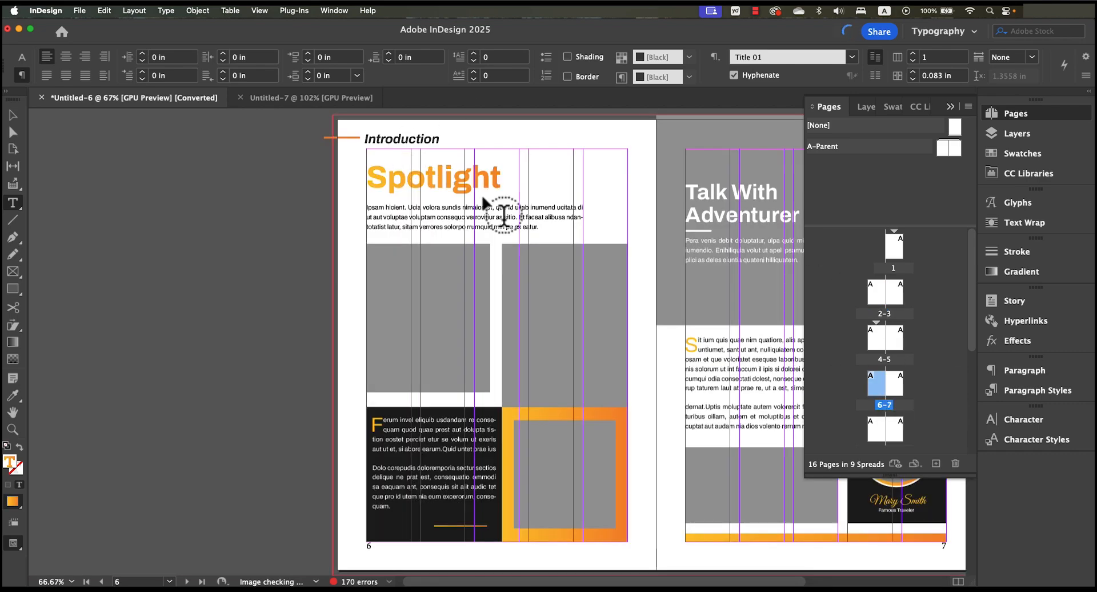
pyautogui.doubleClick(885, 343)
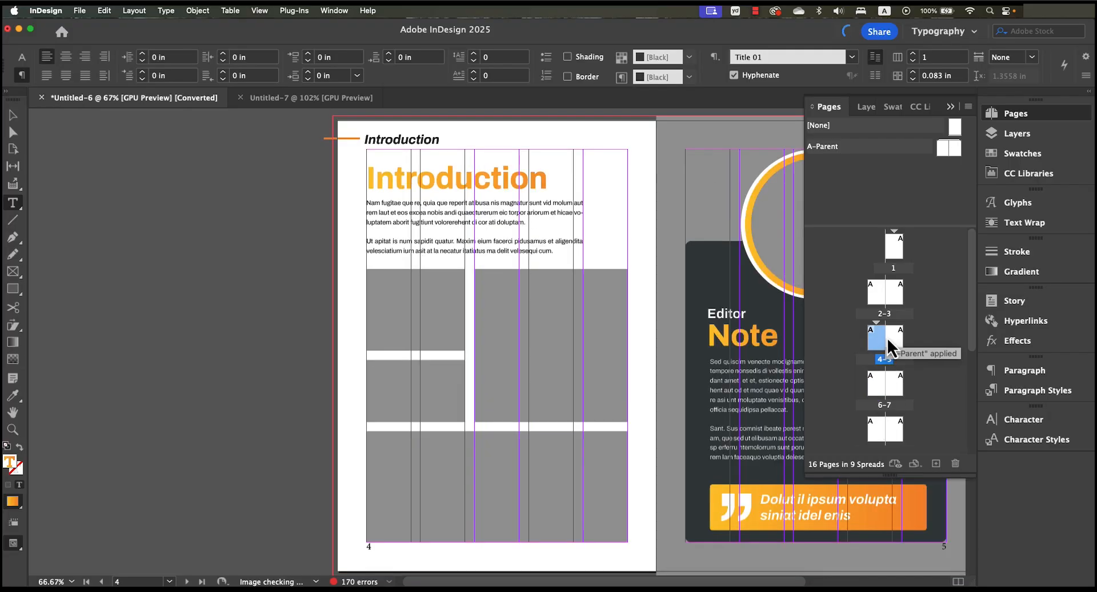
pyautogui.doubleClick(878, 393)
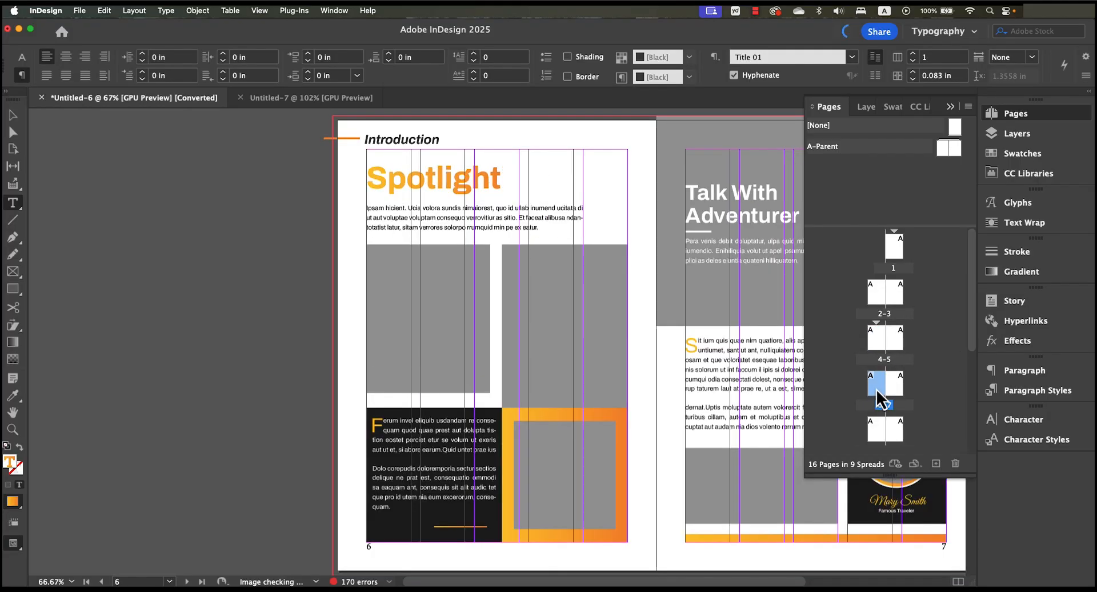
pyautogui.doubleClick(880, 436)
pyautogui.scroll(-2, 882, 439)
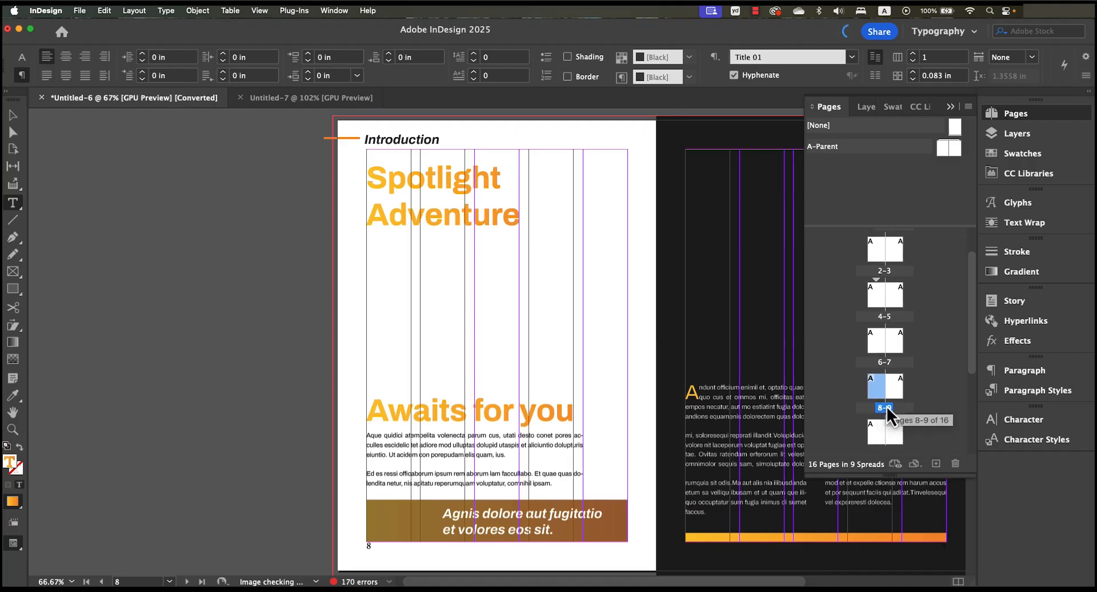
pyautogui.moveTo(882, 397); pyautogui.dragTo(879, 398)
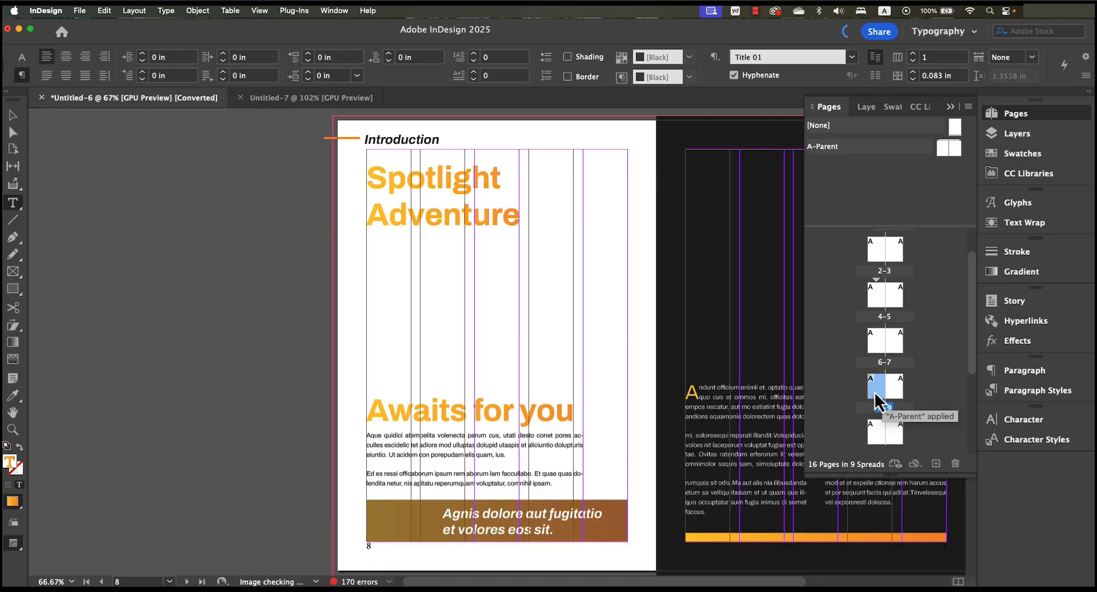
pyautogui.rightClick(877, 391)
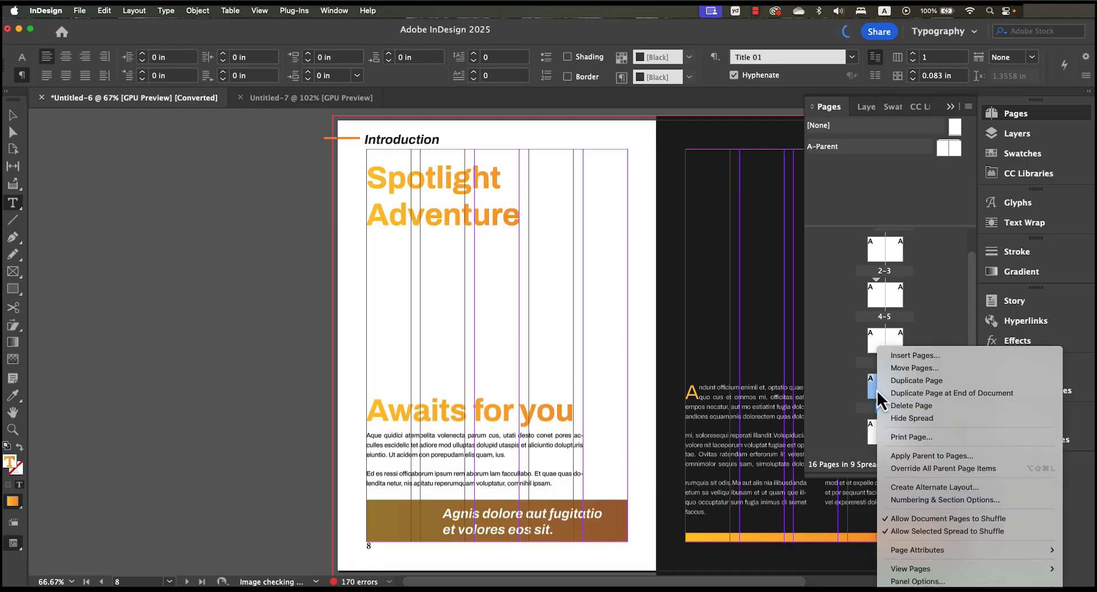
pyautogui.click(980, 505)
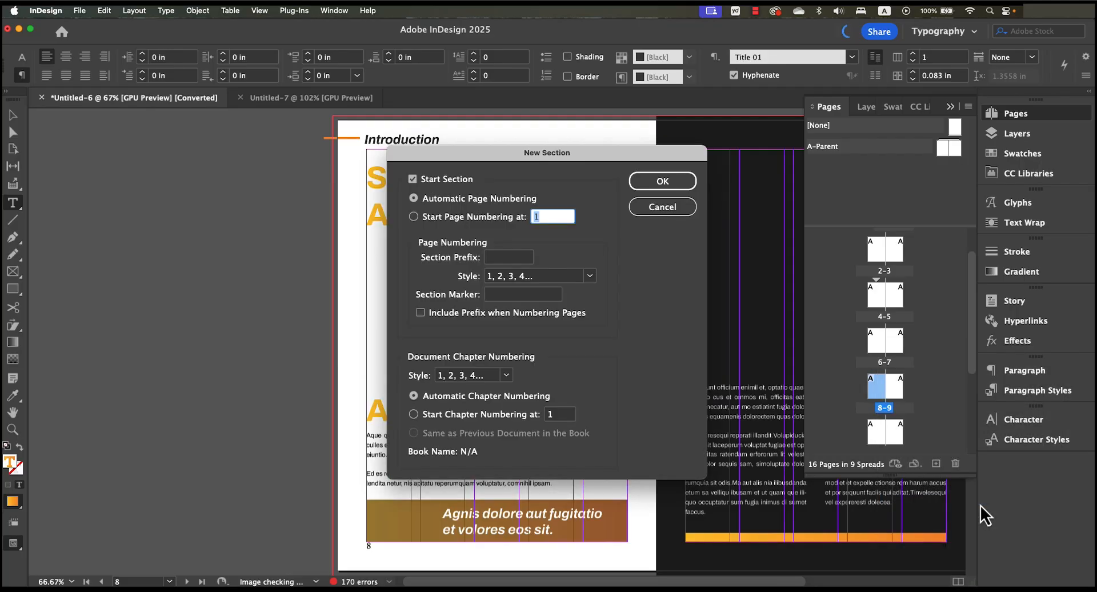
pyautogui.click(495, 297)
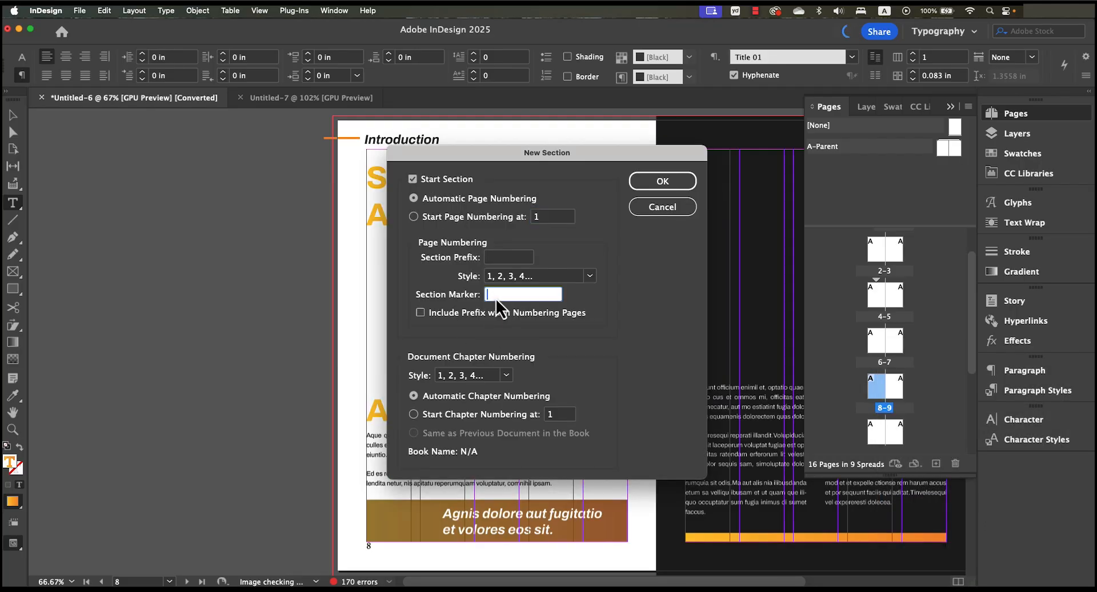
pyautogui.press('super+v')
pyautogui.click(658, 187)
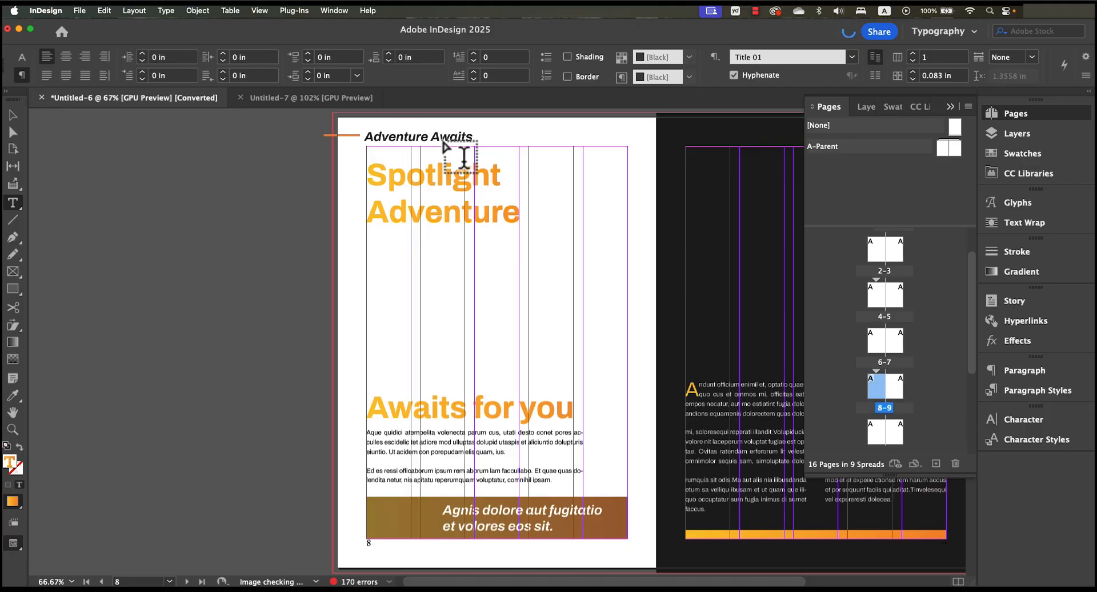
# - Check the headers and titles on pages 10 and 12 to find where the third chapter begins
pyautogui.doubleClick(883, 438)
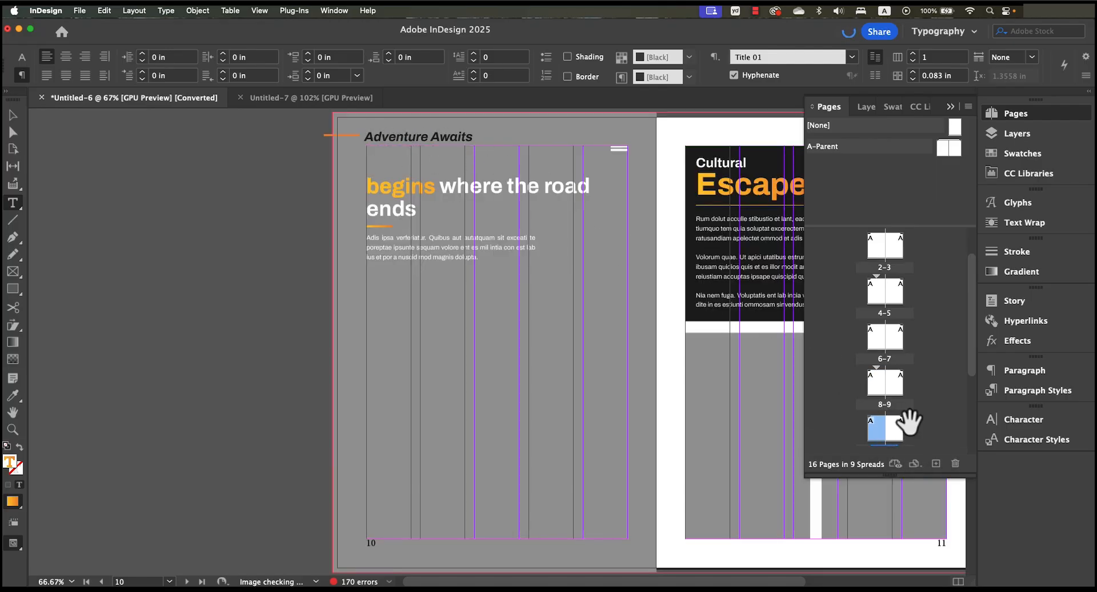
pyautogui.scroll(-2, 909, 421)
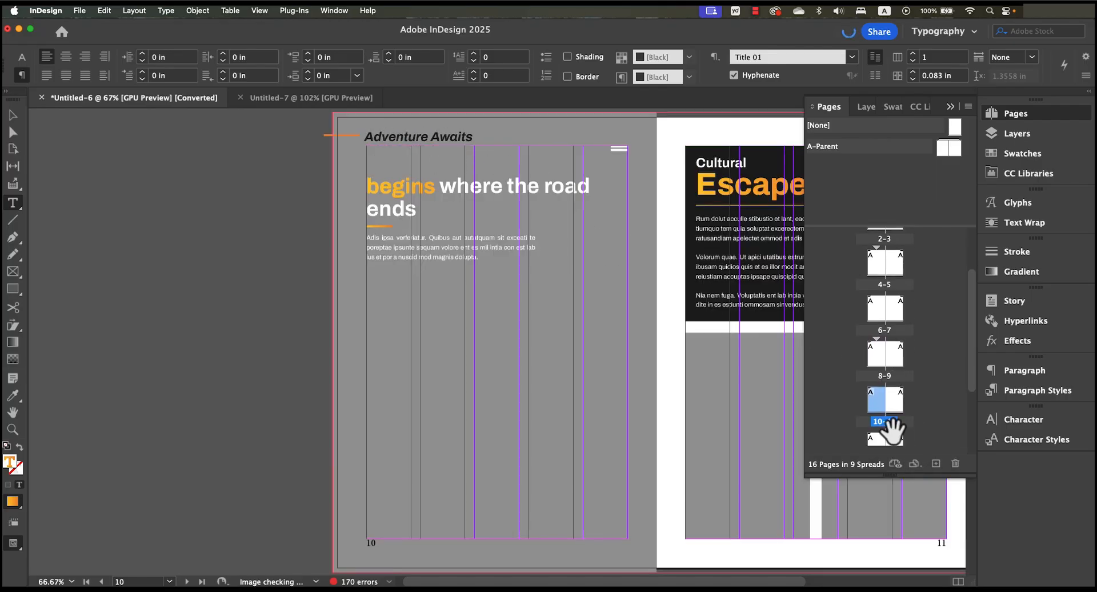
pyautogui.click(894, 400)
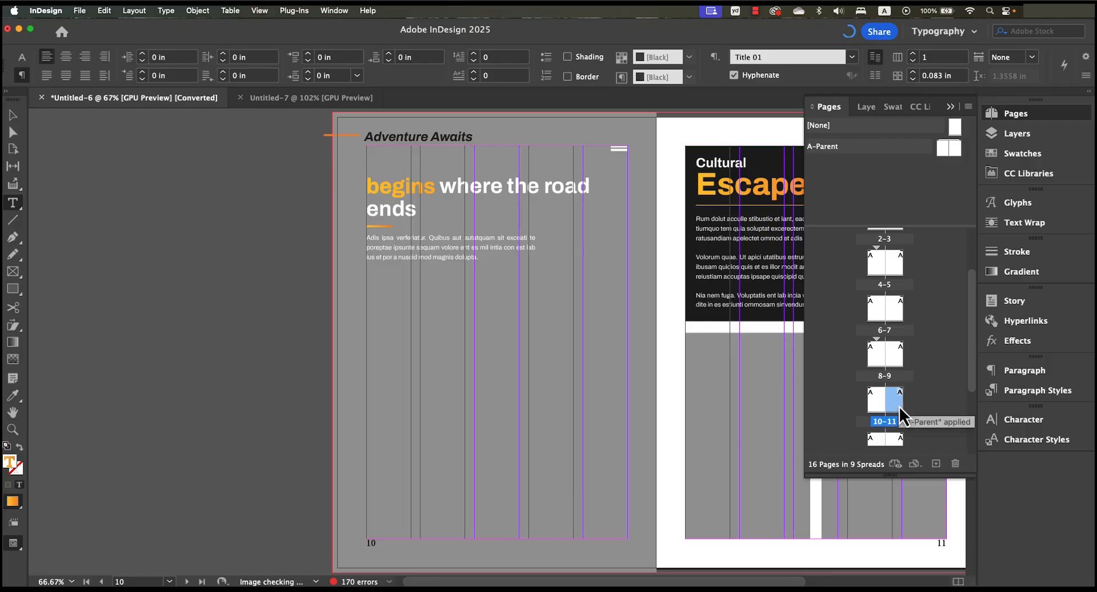
pyautogui.scroll(-2, 891, 400)
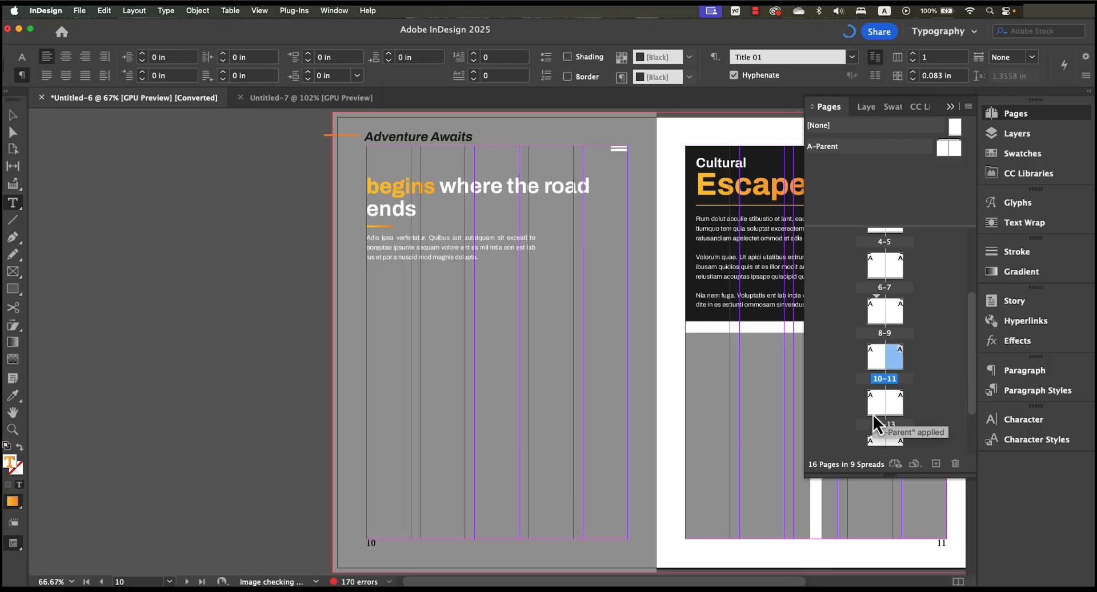
pyautogui.click(878, 408)
pyautogui.doubleClick(879, 407)
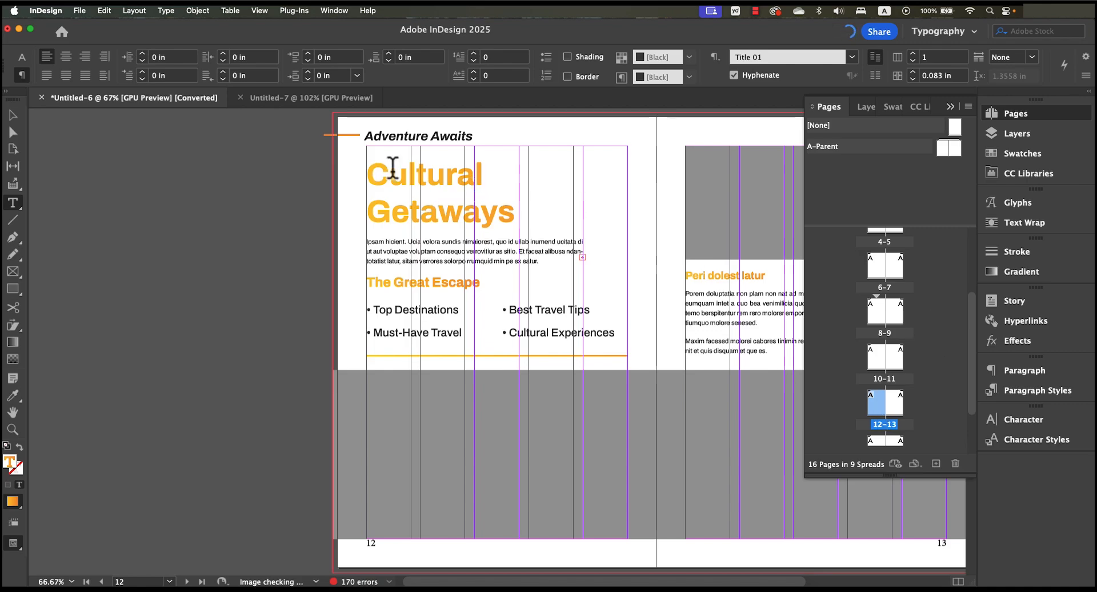
# - Go to the table of contents on page 3 and switch to Preview screen mode, keeping the Chapter 2 title intact
pyautogui.scroll(3, 896, 326)
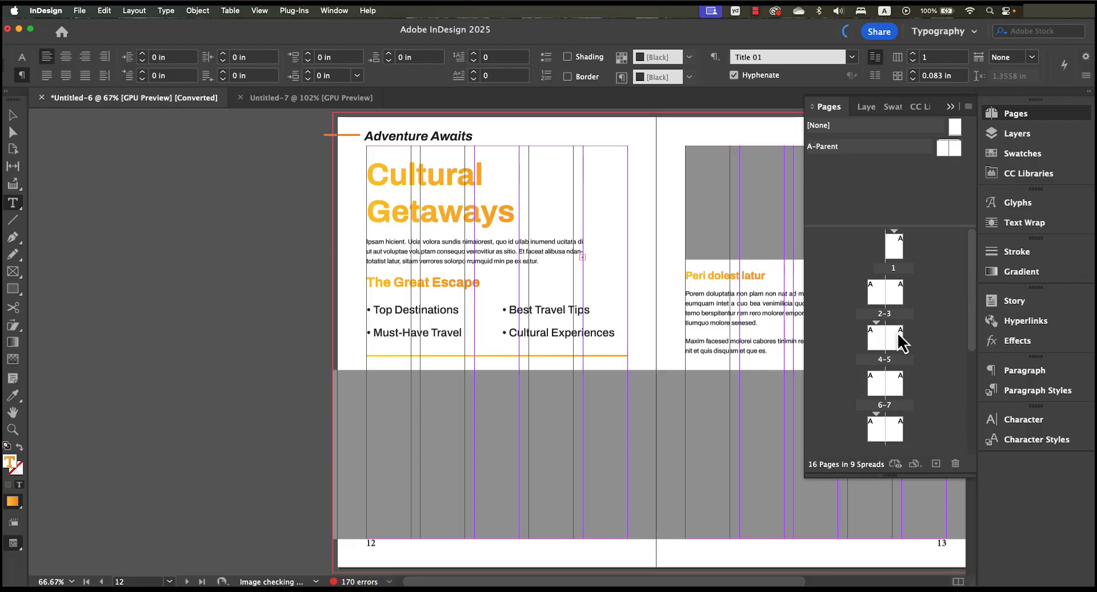
pyautogui.doubleClick(897, 296)
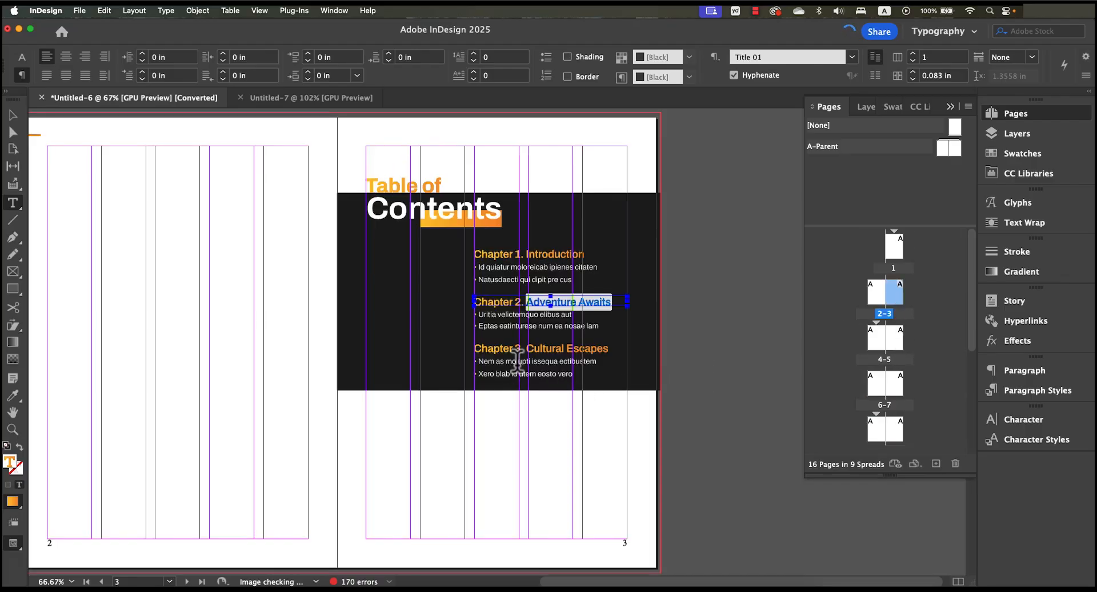
pyautogui.write('w')
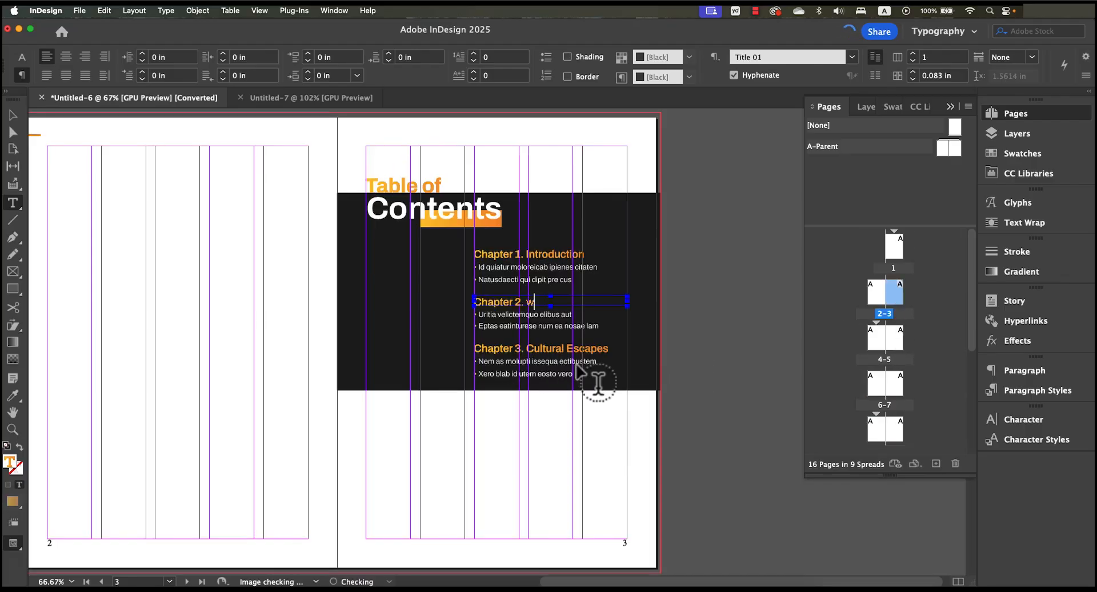
pyautogui.press('super+z')
pyautogui.keyDown('super'); pyautogui.click(704, 404); pyautogui.keyUp('super')
pyautogui.press('w')
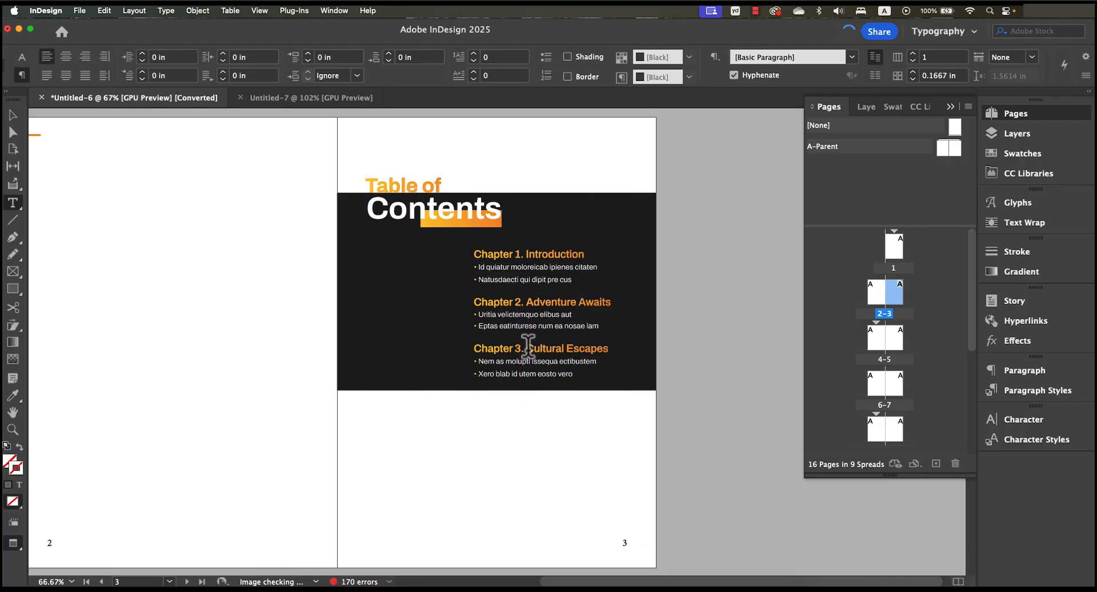
# - Copy the Chapter 3 title "Cultural Escapes" from the table of contents and go to page 12
pyautogui.moveTo(525, 347); pyautogui.dragTo(622, 346)
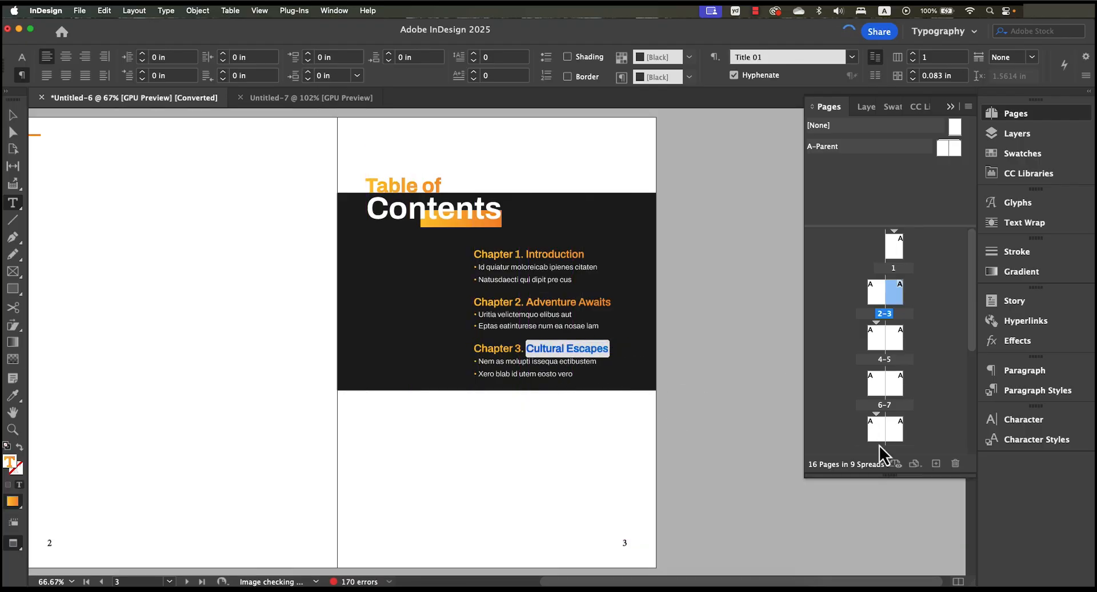
pyautogui.doubleClick(884, 382)
pyautogui.scroll(-1, 883, 419)
pyautogui.scroll(-1, 884, 425)
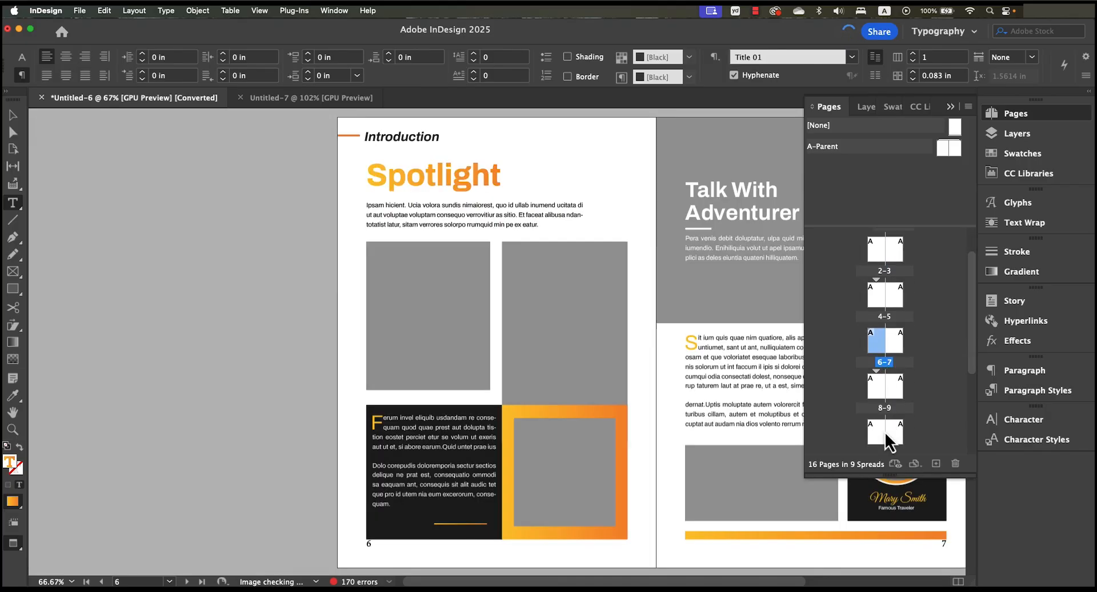
pyautogui.doubleClick(884, 422)
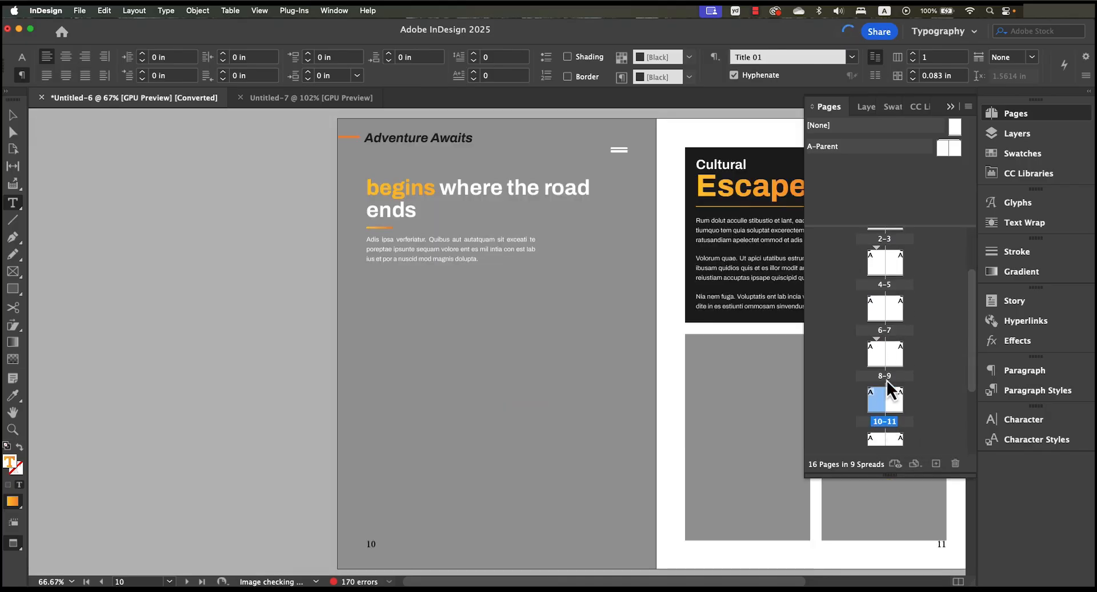
pyautogui.scroll(-1, 884, 403)
pyautogui.click(878, 407)
pyautogui.doubleClick(879, 407)
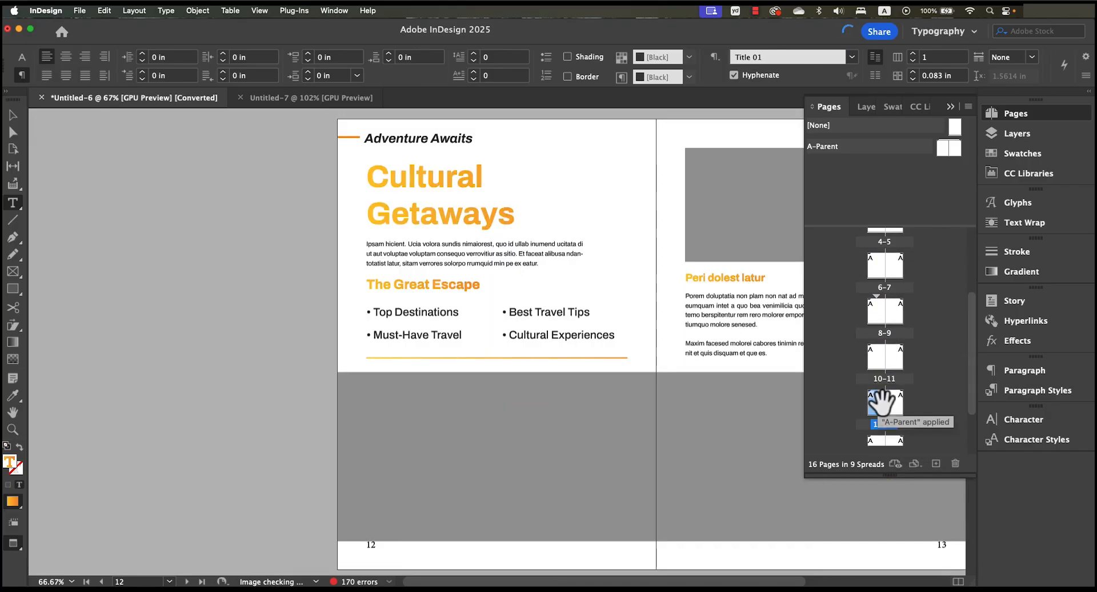
pyautogui.scroll(-1, 884, 403)
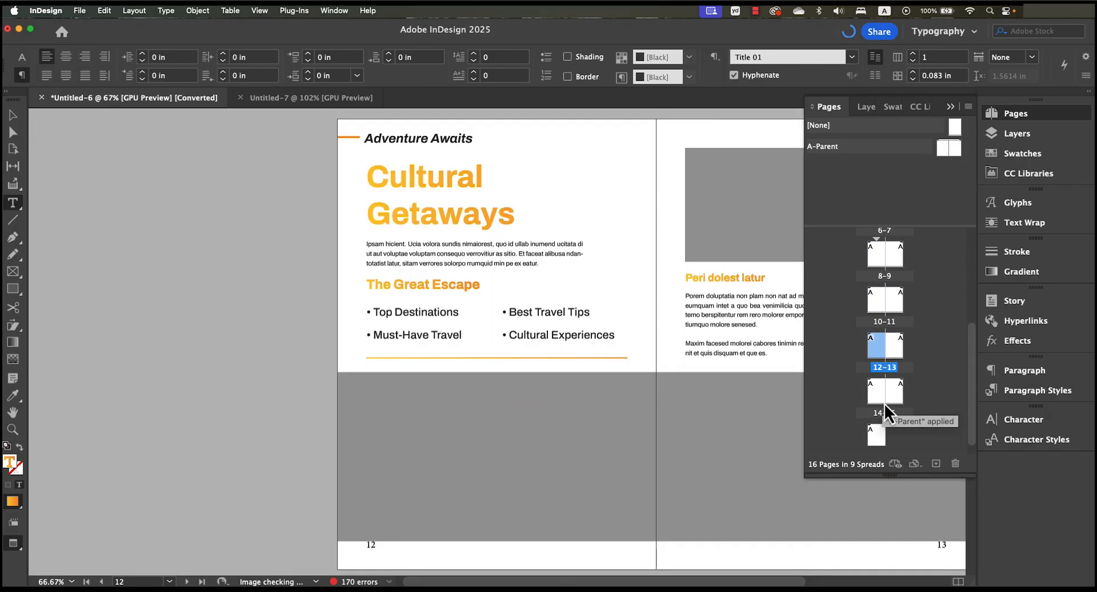
# - Start a new section on page 12 with automatic page numbering and the copied title Cultural Escapes as its section marker
pyautogui.rightClick(880, 360)
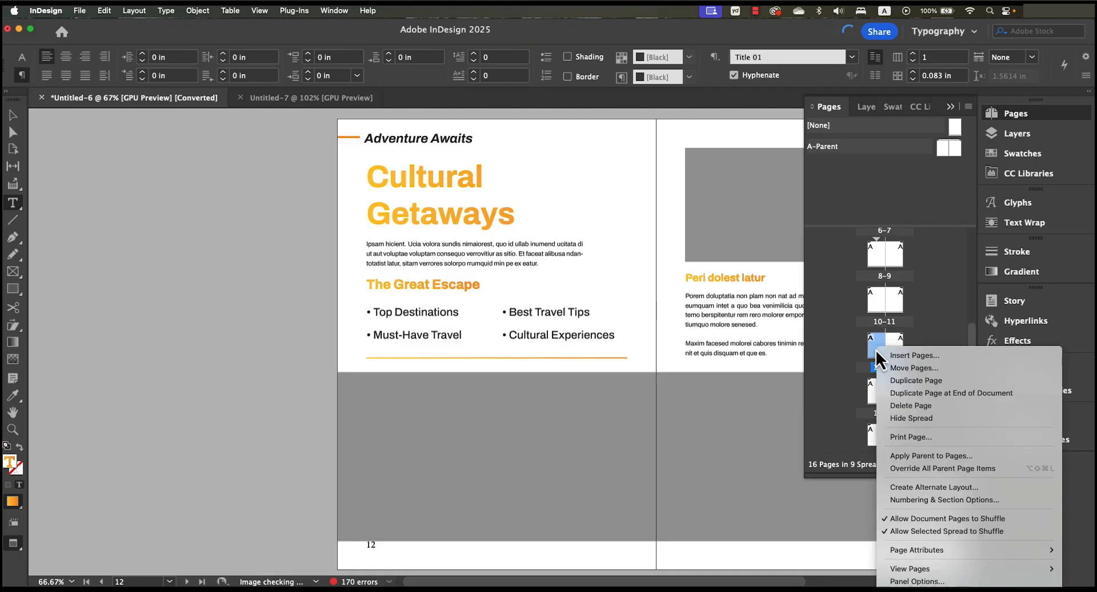
pyautogui.click(941, 501)
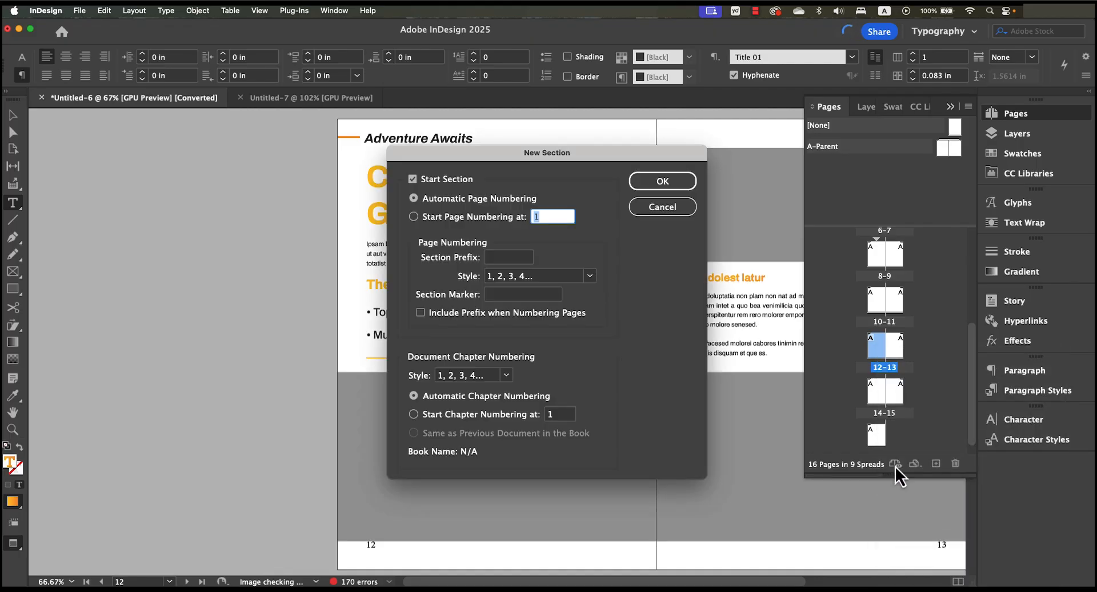
pyautogui.click(490, 294)
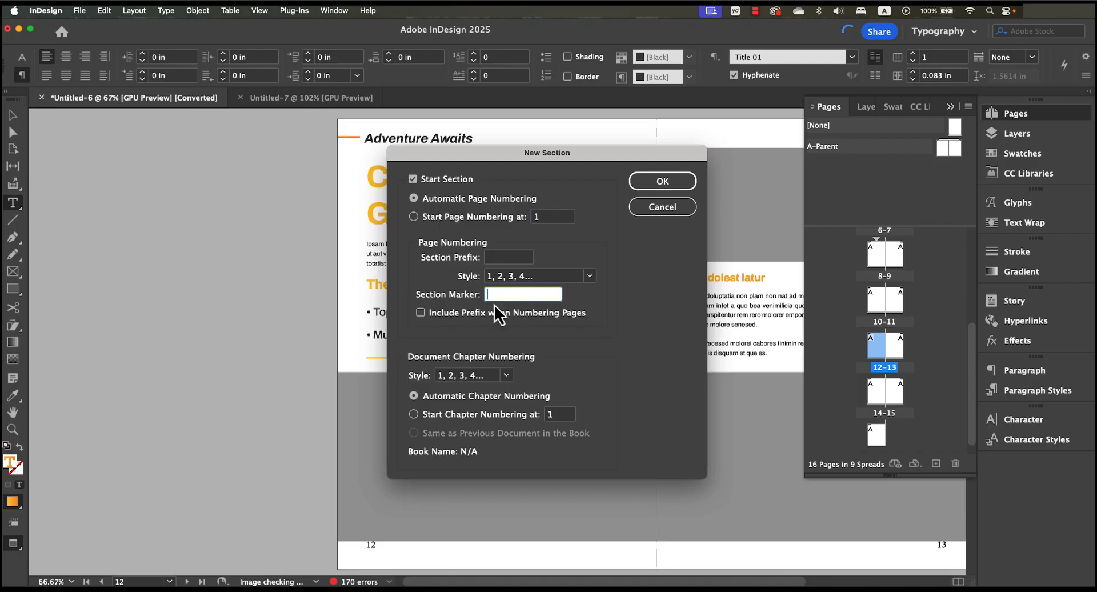
pyautogui.write('Cultural Escapes')
pyautogui.press('BackSpace')
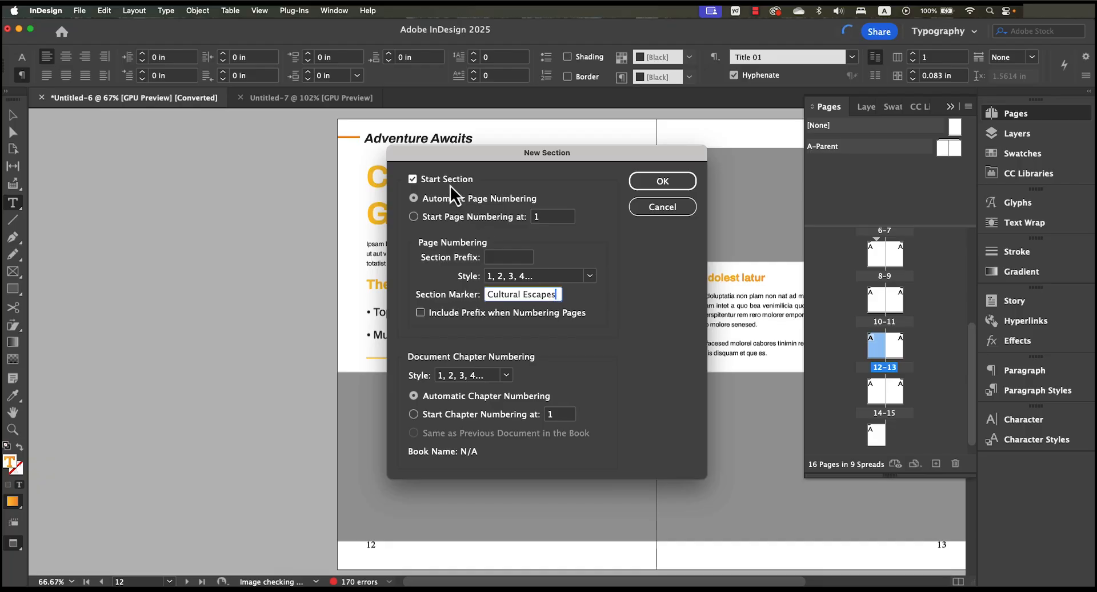
pyautogui.click(683, 188)
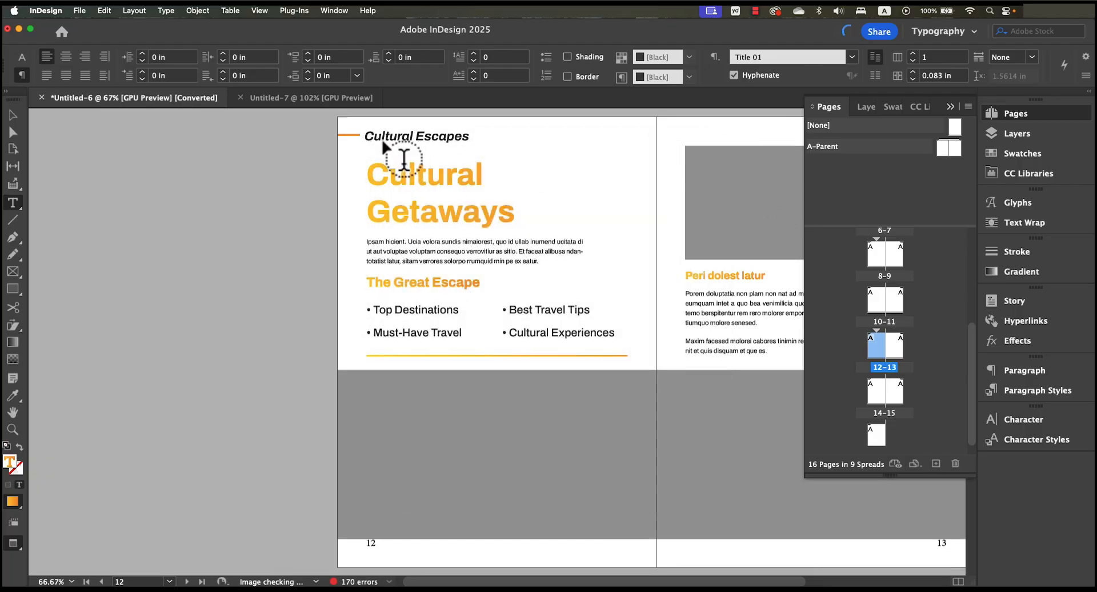
# - Switch to the Selection tool and review the section start indicators above the page thumbnails from page 12 back to page 4
pyautogui.click(21, 118)
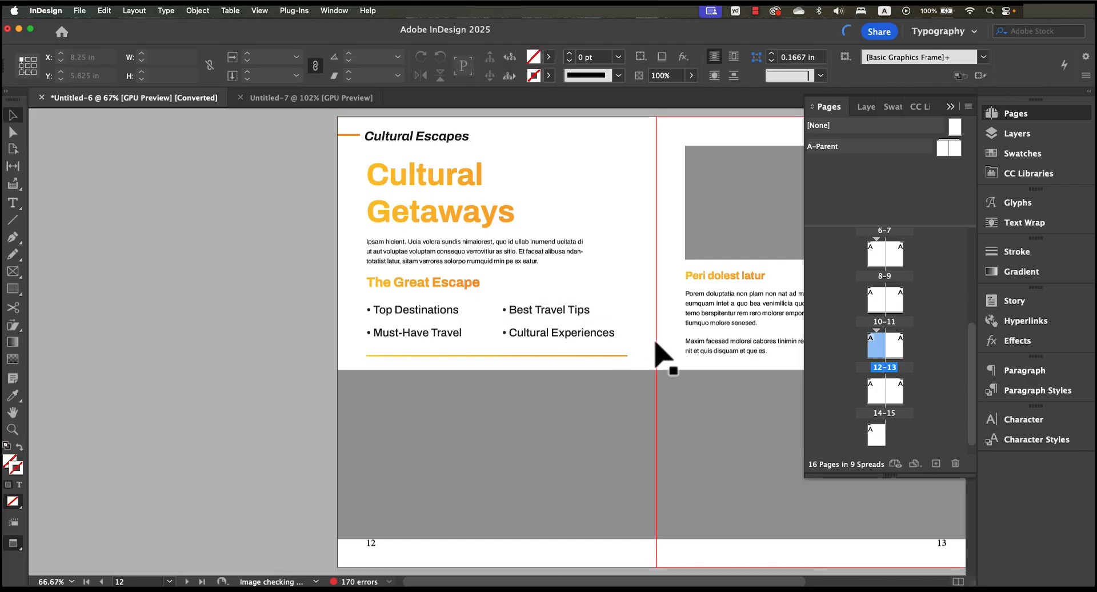
pyautogui.click(656, 381)
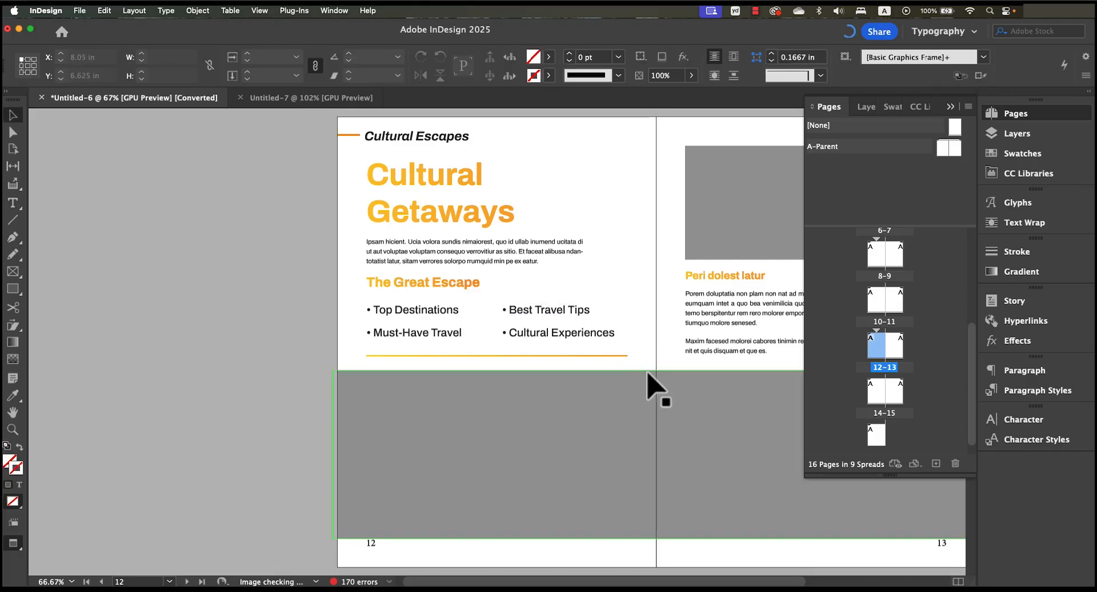
pyautogui.click(936, 347)
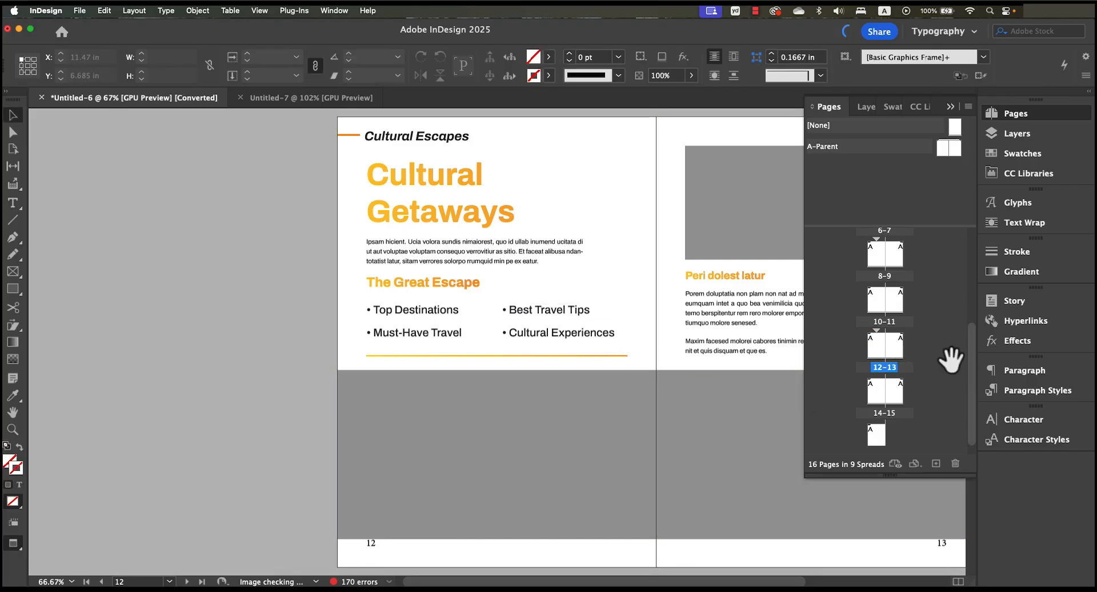
pyautogui.moveTo(972, 370); pyautogui.dragTo(972, 364)
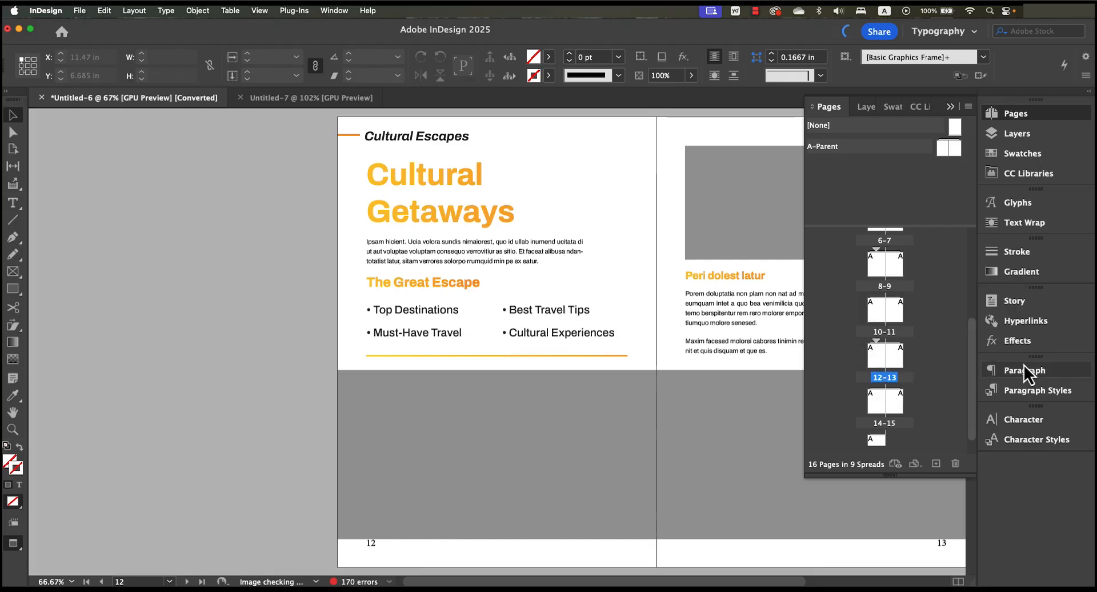
pyautogui.moveTo(971, 365); pyautogui.dragTo(972, 334)
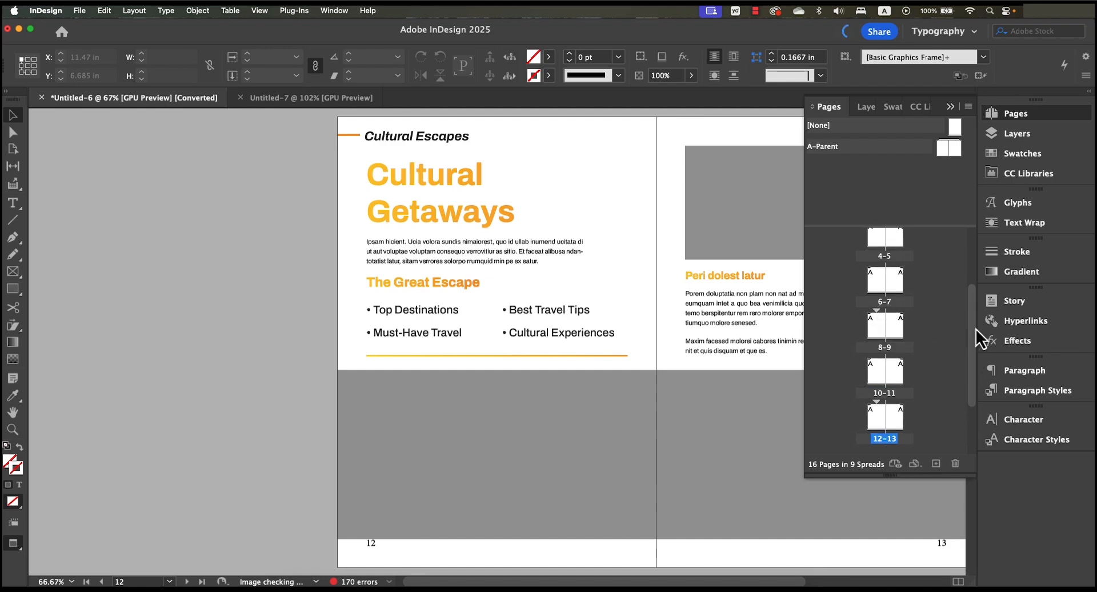
pyautogui.moveTo(976, 328); pyautogui.dragTo(974, 301)
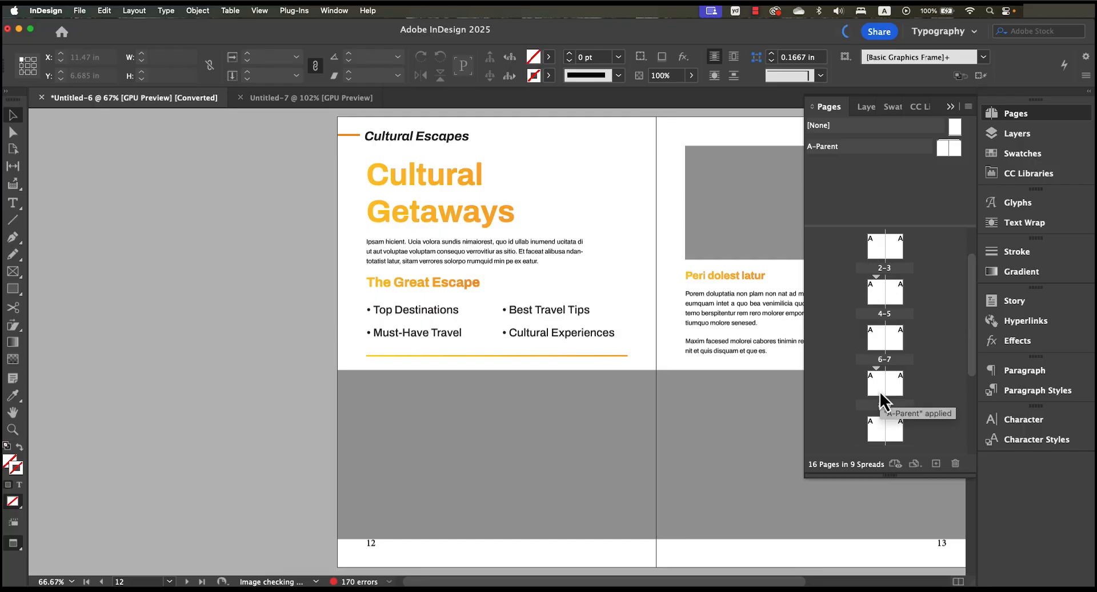
# - Open page 4, zoom out to 50% and check the section headers on pages 4, 6 and 8
pyautogui.doubleClick(880, 296)
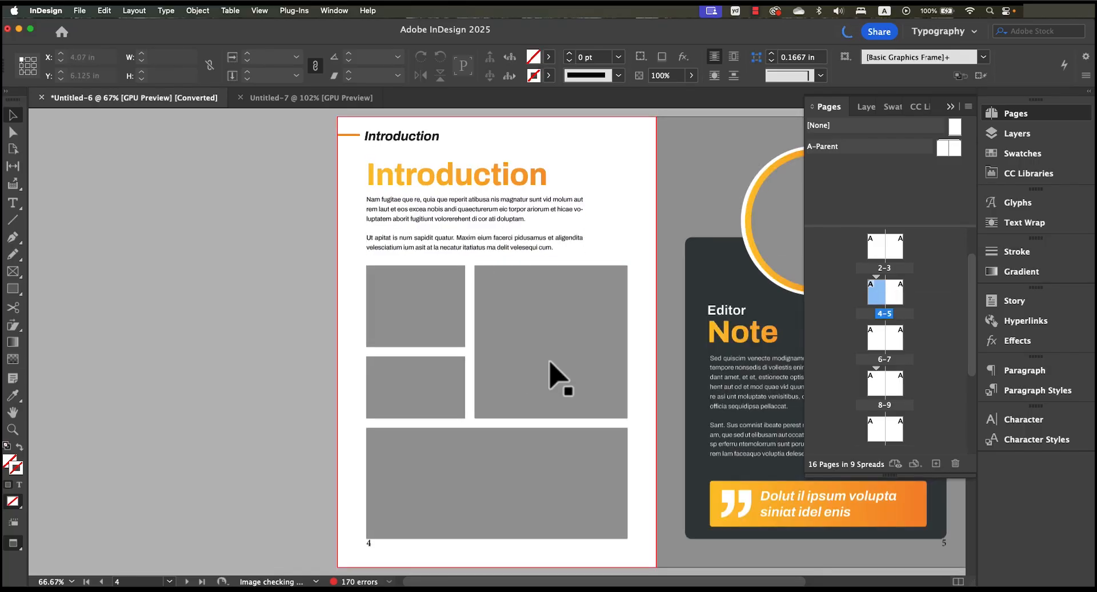
pyautogui.press('super+minus')
pyautogui.press('super+minus')
pyautogui.press('super+minus')
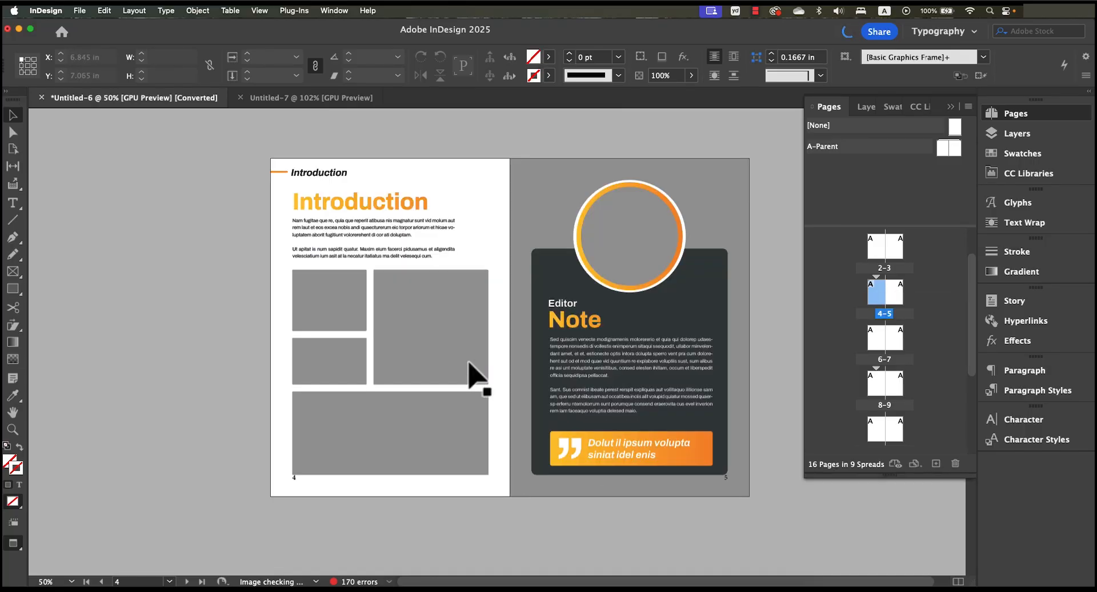
pyautogui.press('super+equal')
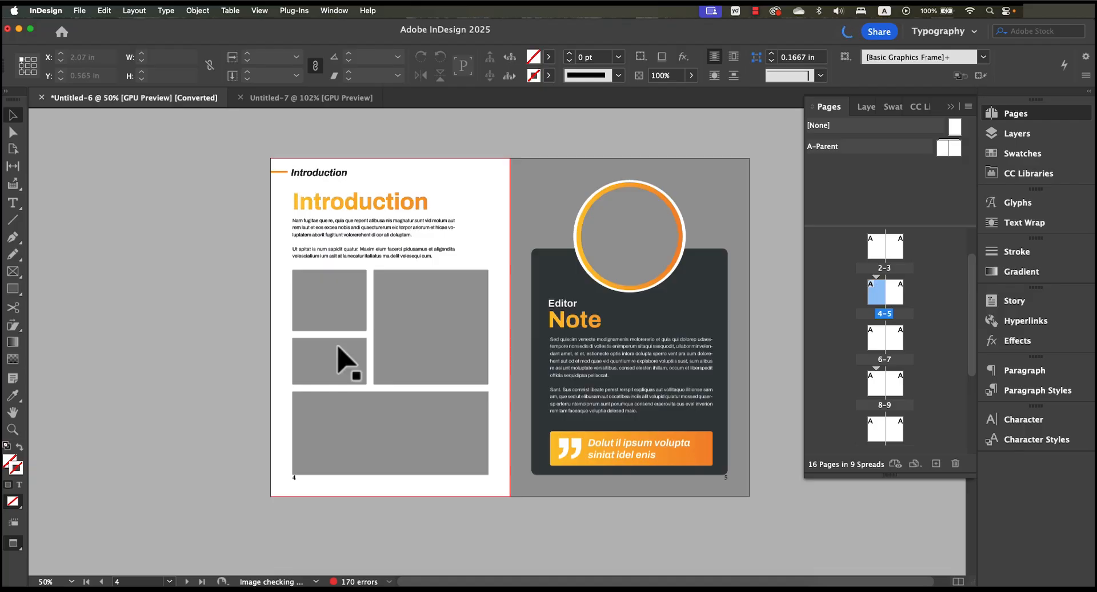
pyautogui.scroll(-1, 592, 498)
pyautogui.scroll(-10, 594, 507)
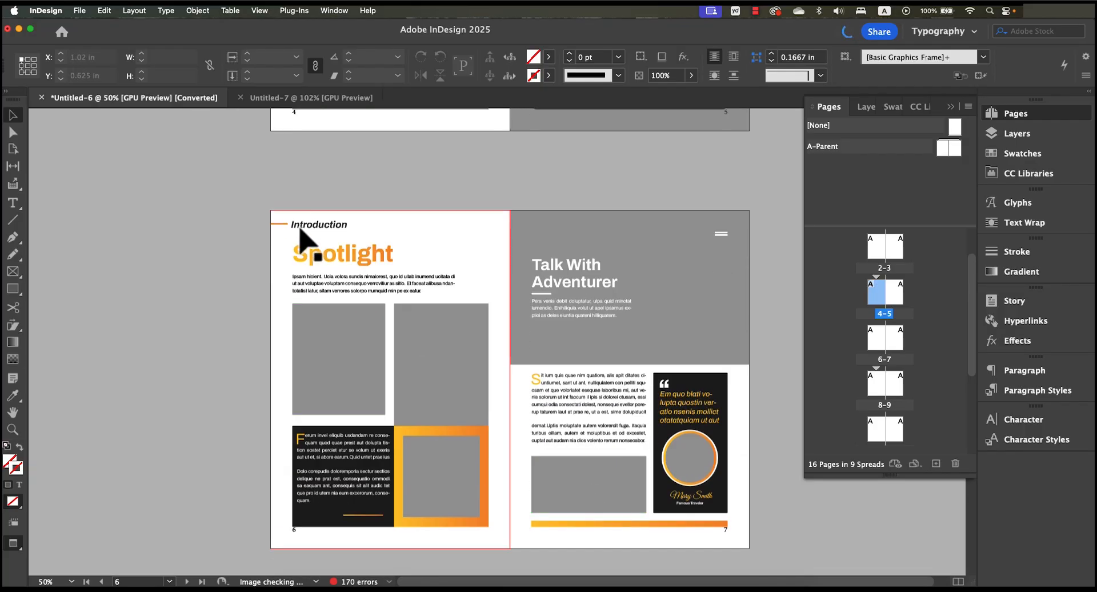
pyautogui.scroll(-12, 497, 432)
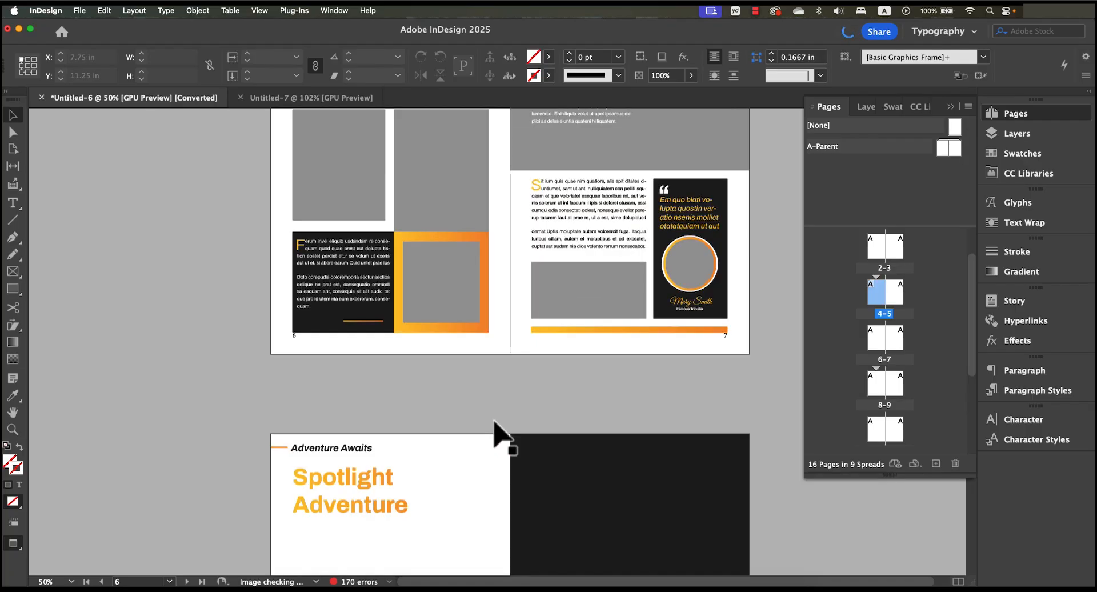
pyautogui.scroll(-3, 497, 433)
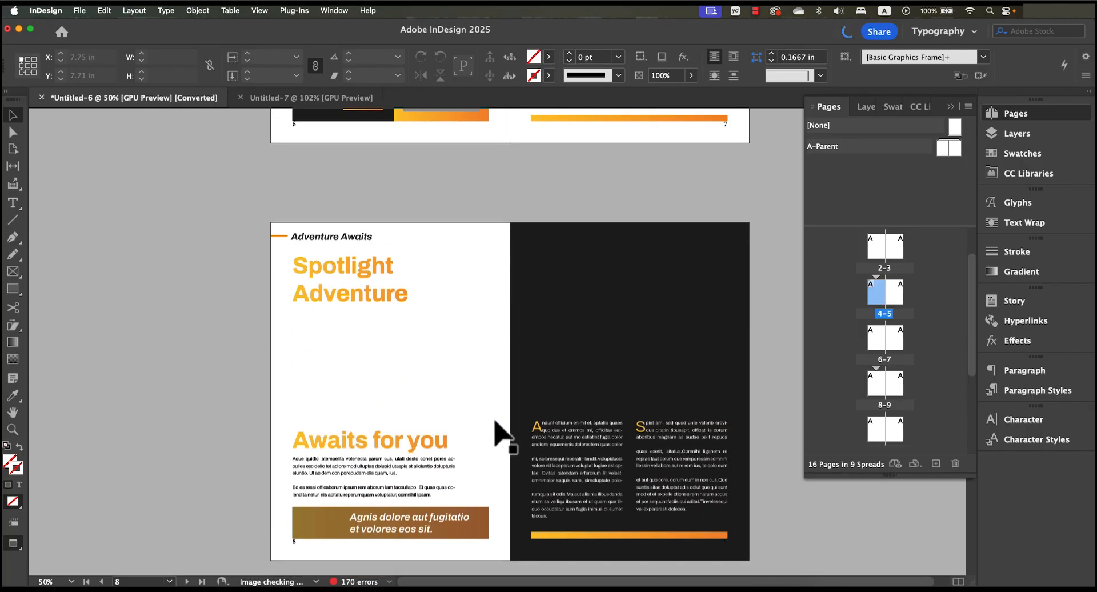
# - Check the section headers on pages 10, 12, 14 and 16
pyautogui.scroll(-13, 499, 490)
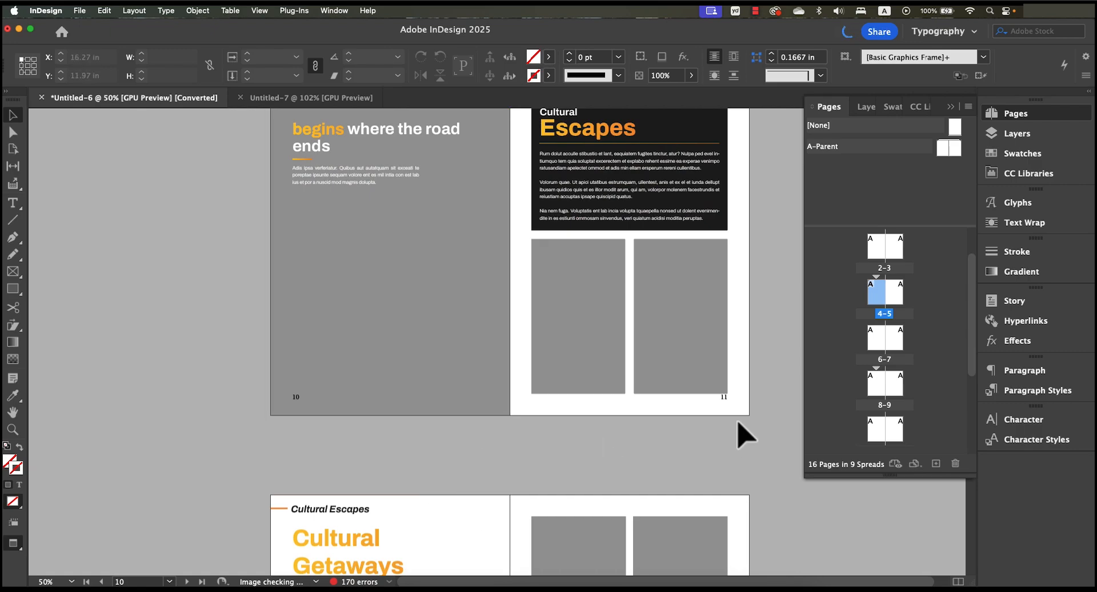
pyautogui.scroll(1, 654, 466)
pyautogui.scroll(1, 660, 476)
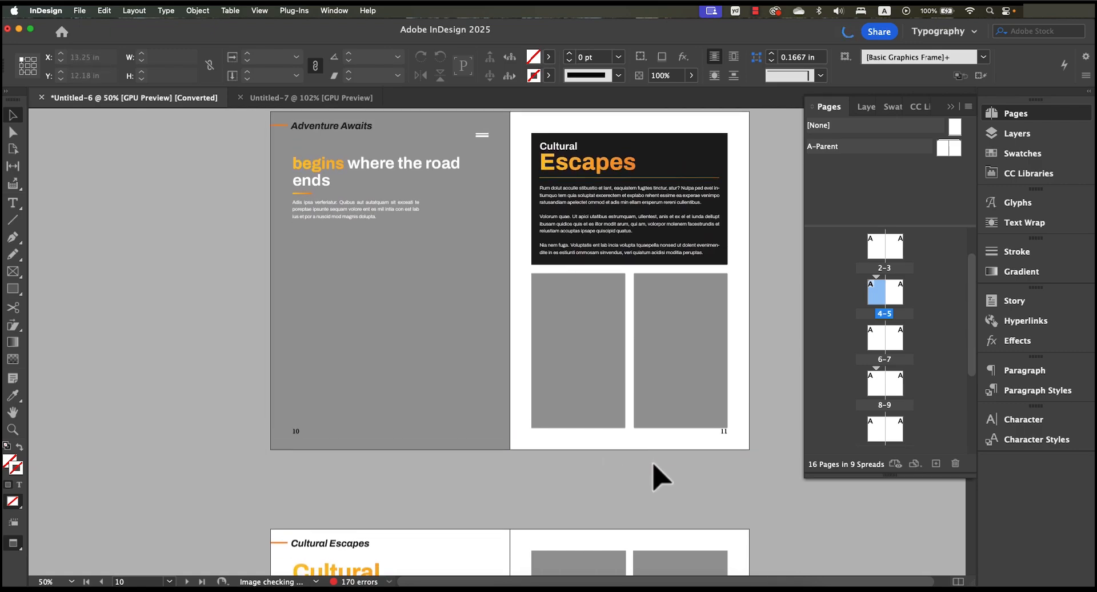
pyautogui.scroll(-15, 660, 477)
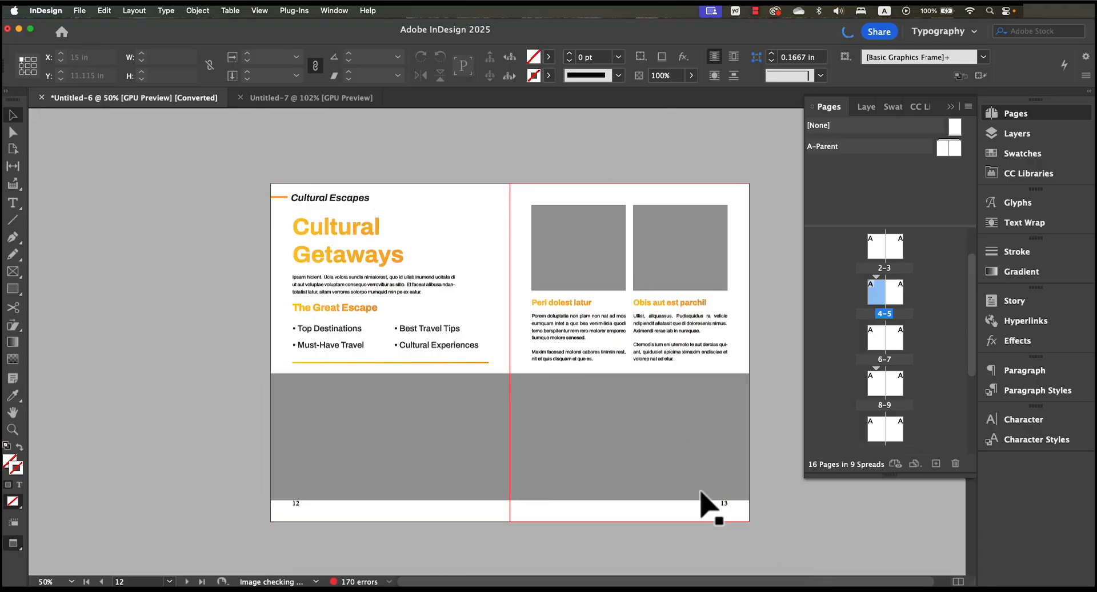
pyautogui.scroll(5, 591, 409)
pyautogui.scroll(-5, 593, 417)
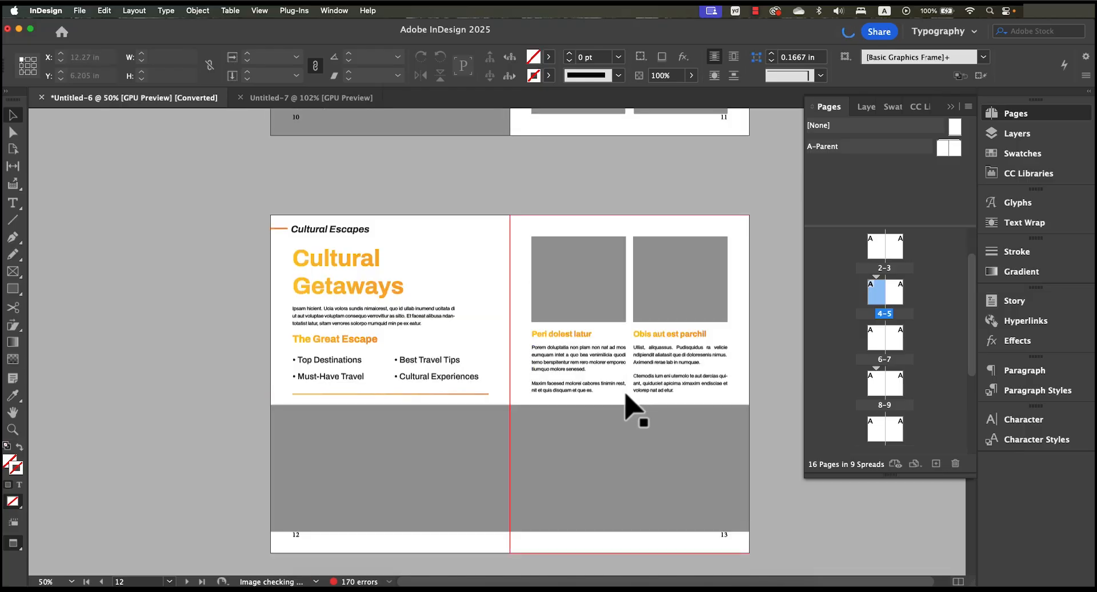
pyautogui.scroll(-4, 632, 409)
pyautogui.scroll(-8, 621, 422)
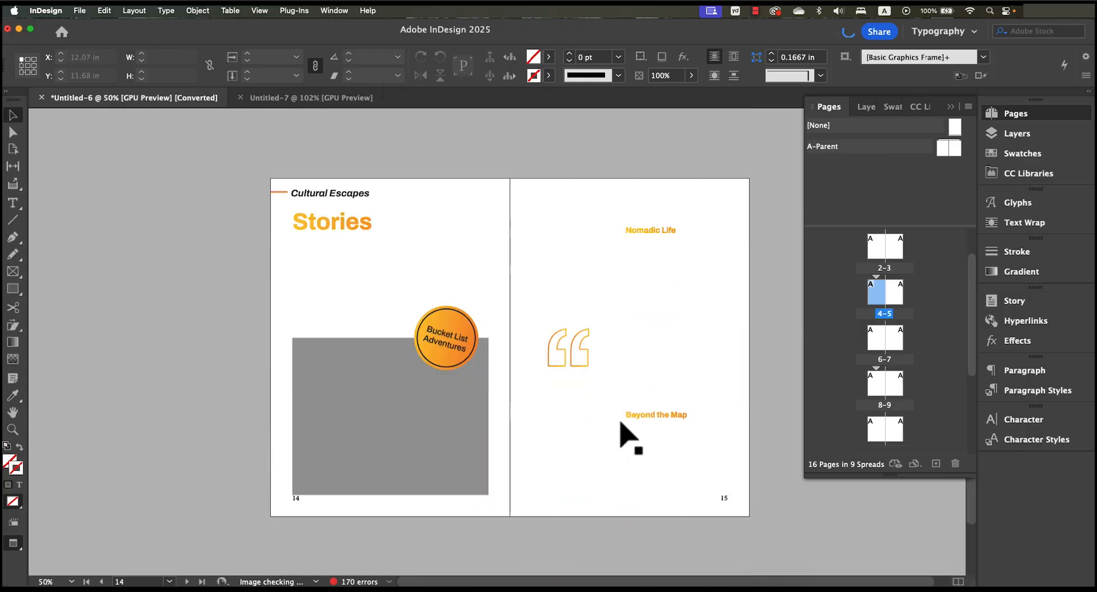
pyautogui.scroll(-3, 623, 434)
pyautogui.scroll(6, 626, 434)
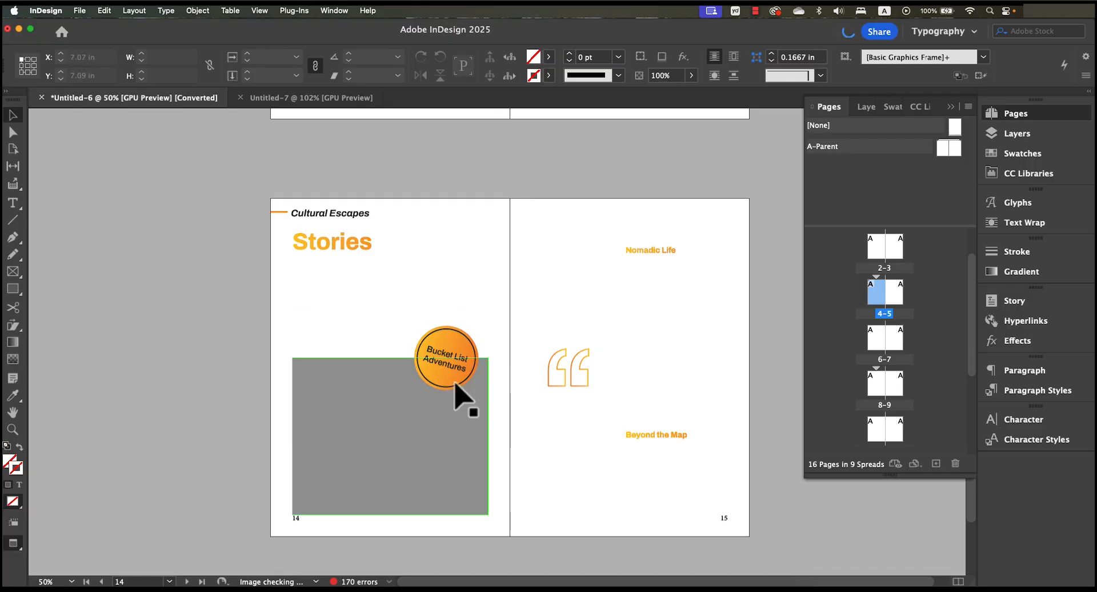
pyautogui.scroll(-5, 412, 400)
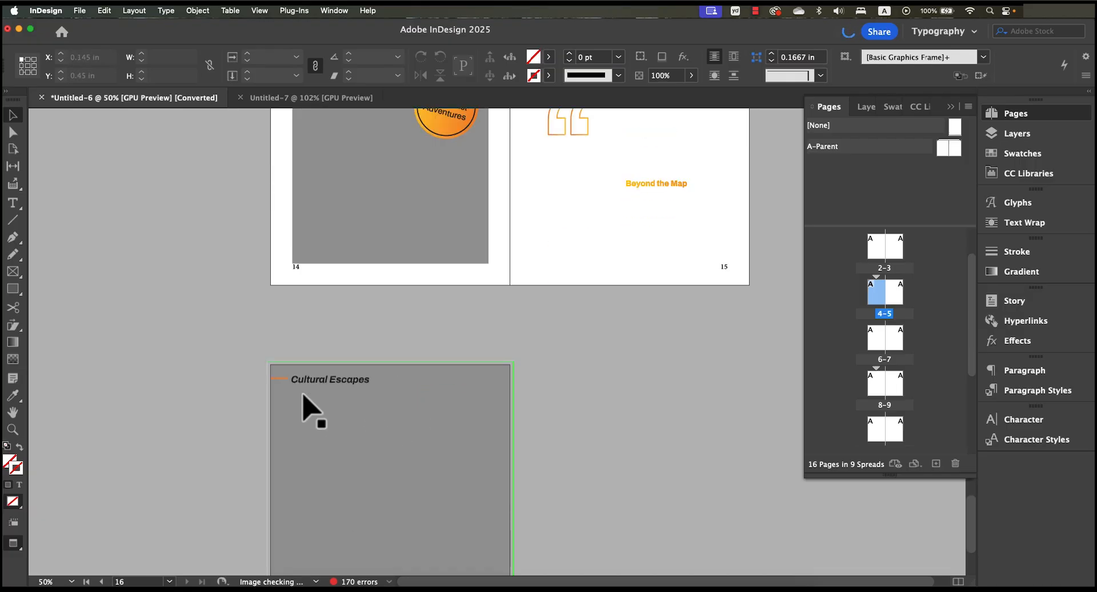
# - Remove the header and page number from page 16 by applying the [None] parent to it
pyautogui.scroll(-2, 369, 423)
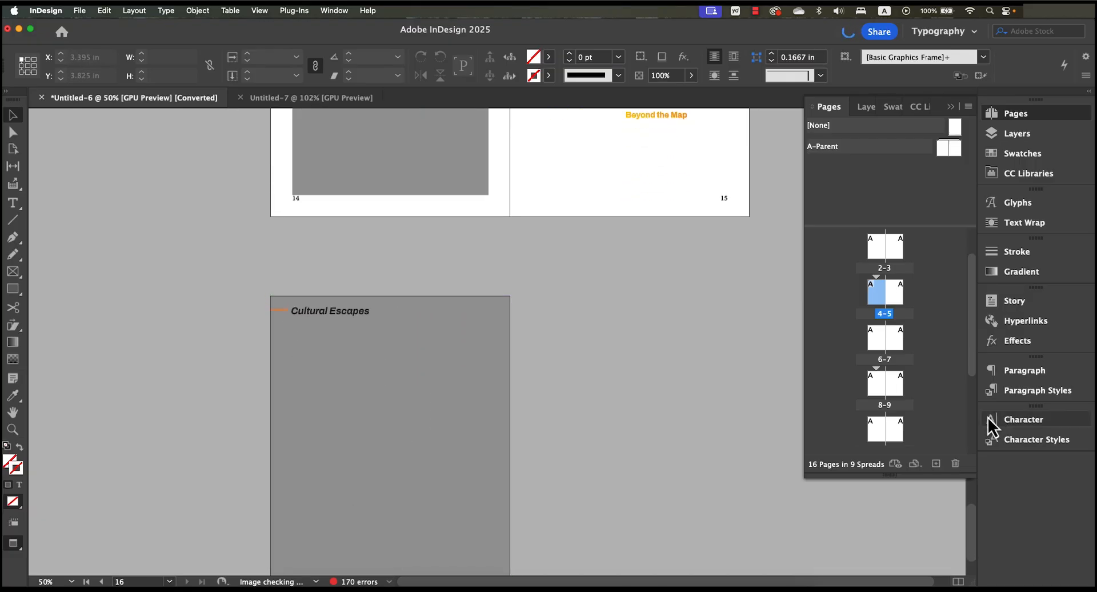
pyautogui.scroll(-3, 908, 411)
pyautogui.click(875, 428)
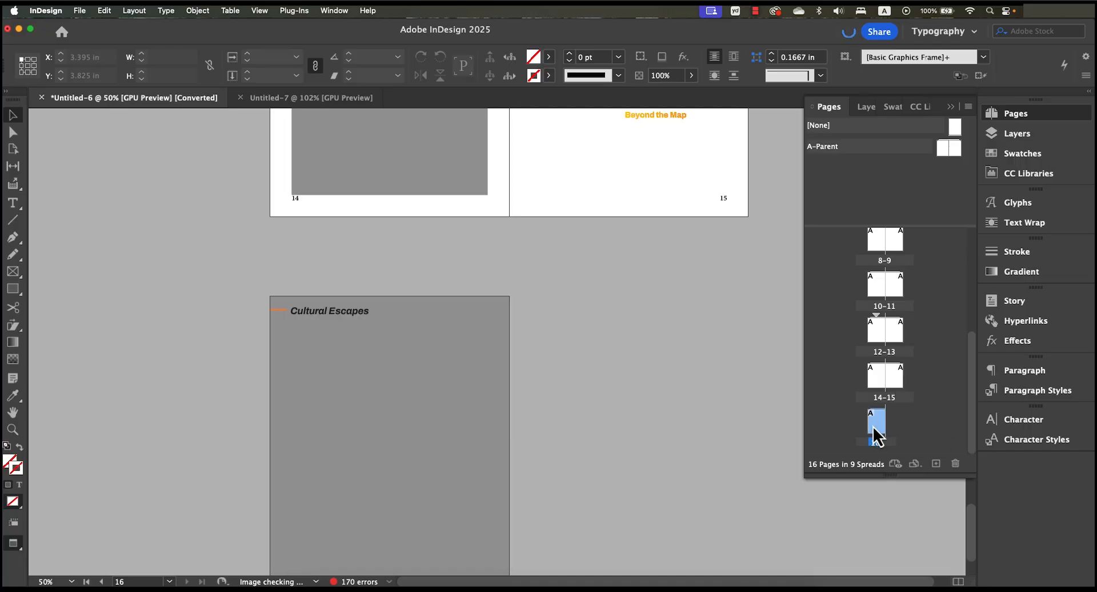
pyautogui.moveTo(955, 137); pyautogui.dragTo(886, 442)
# - Apply the [None] parent to page 2 and page 3 of the table of contents spread
pyautogui.scroll(20, 617, 335)
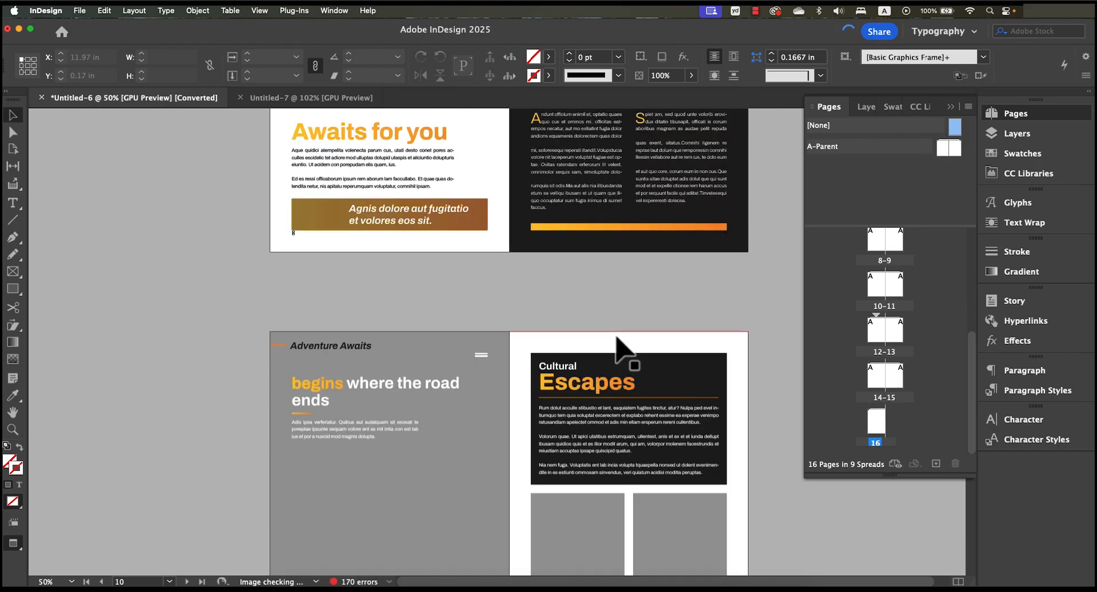
pyautogui.scroll(-5, 617, 348)
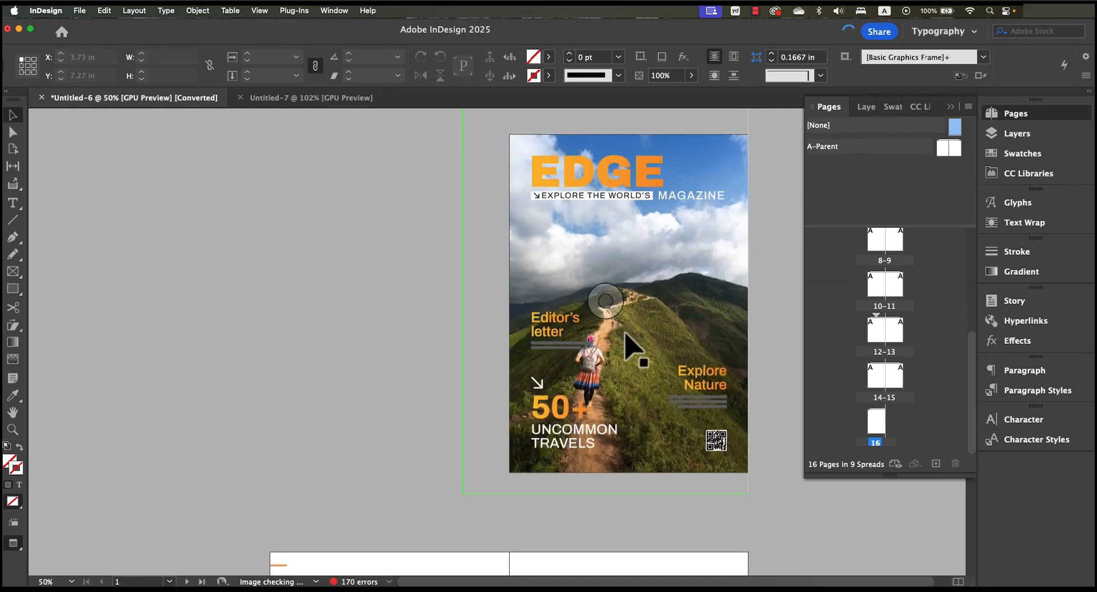
pyautogui.scroll(-5, 651, 369)
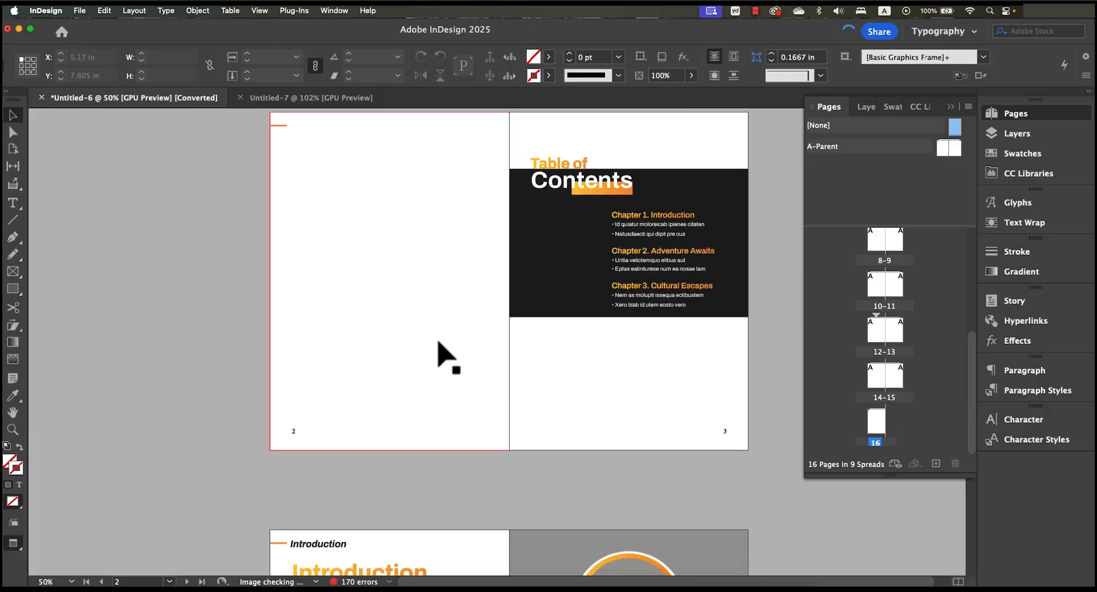
pyautogui.click(380, 190)
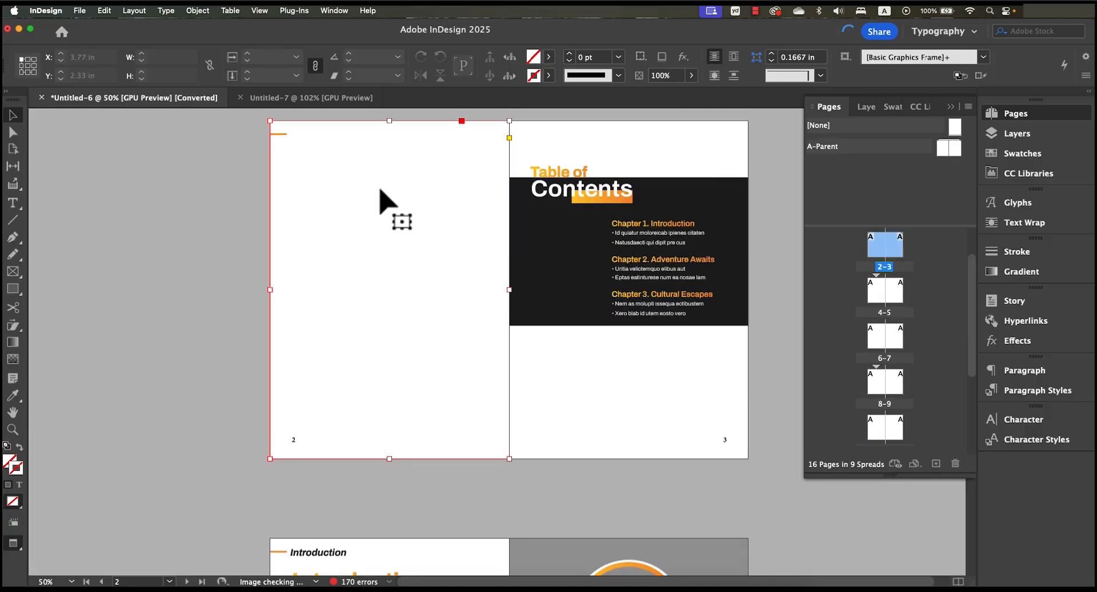
pyautogui.click(168, 246)
pyautogui.scroll(2, 851, 332)
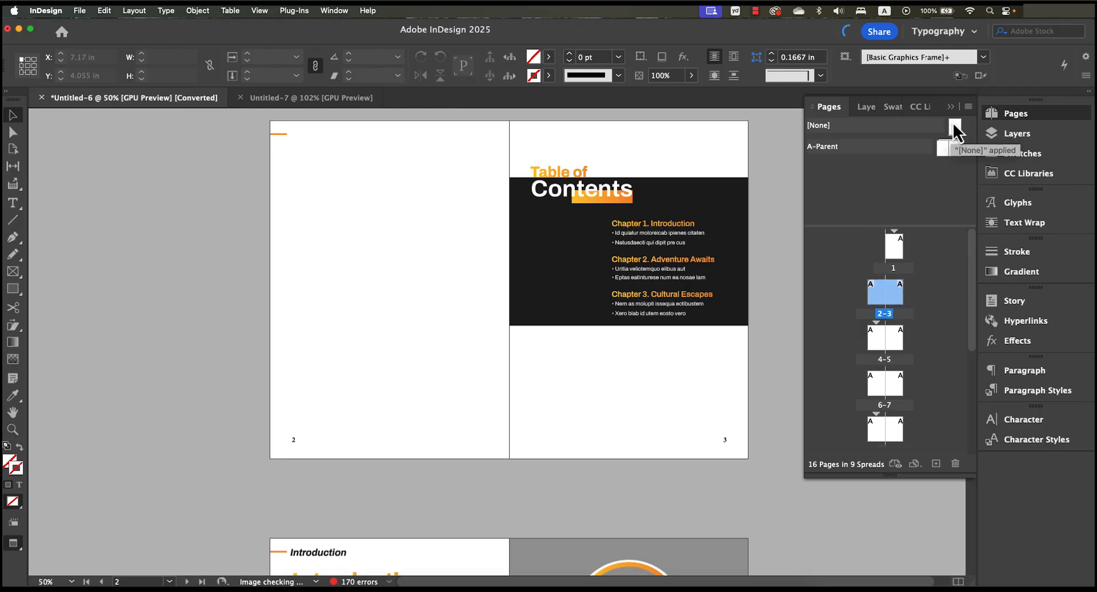
pyautogui.moveTo(955, 132); pyautogui.dragTo(879, 301)
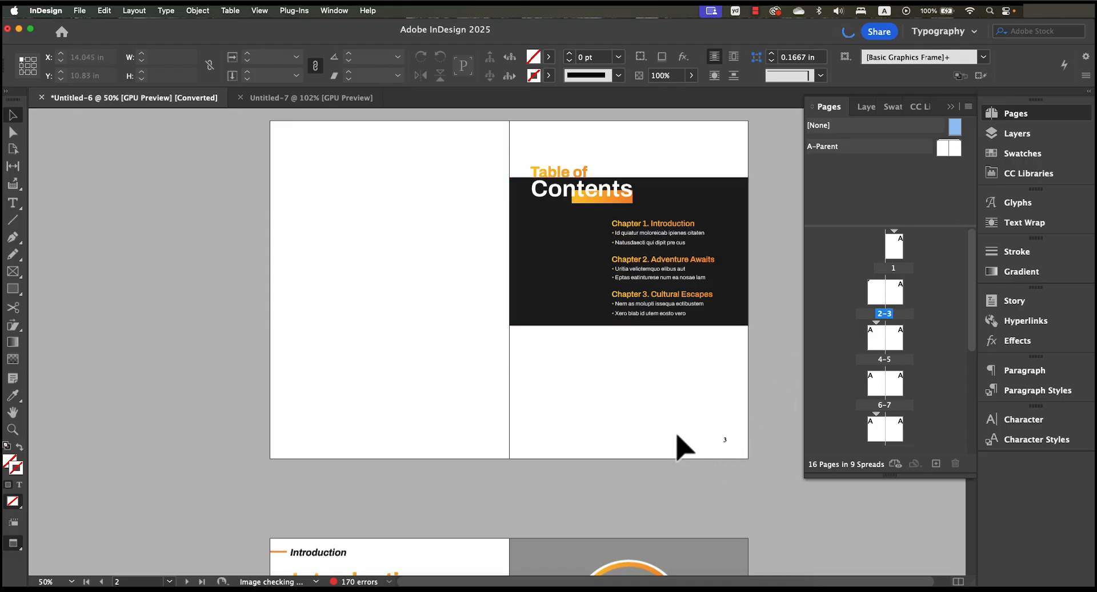
pyautogui.moveTo(953, 124); pyautogui.dragTo(899, 298)
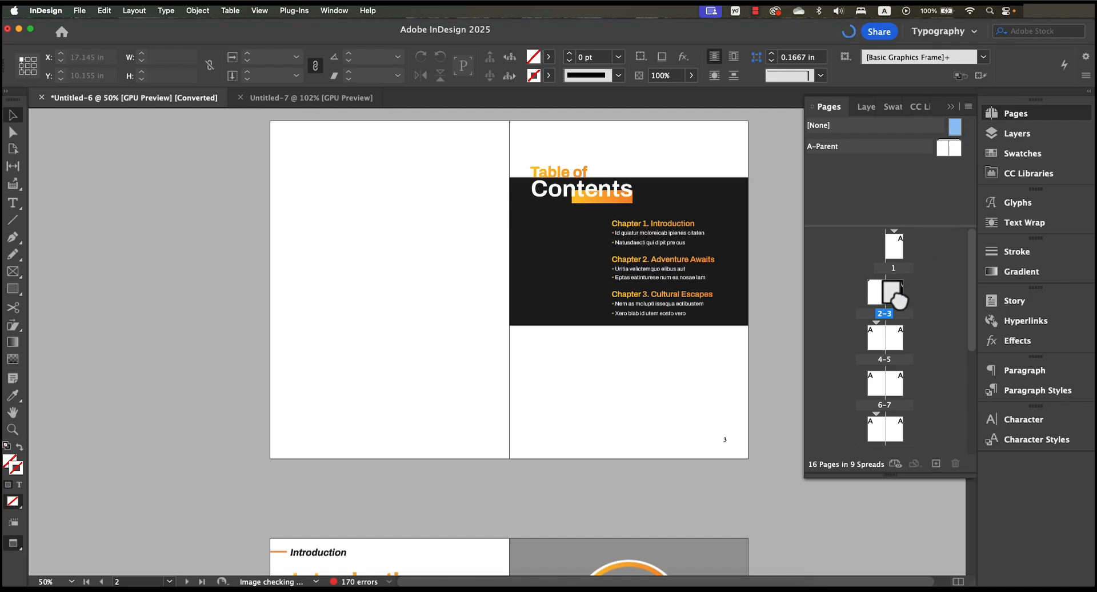
pyautogui.moveTo(899, 299); pyautogui.dragTo(900, 299)
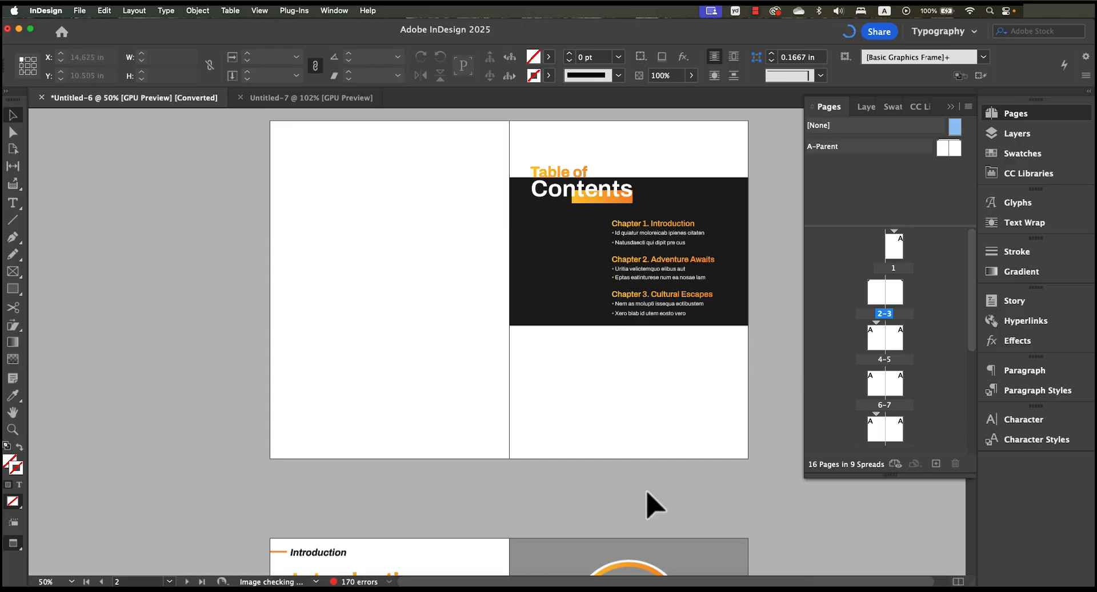
# - Open the A-Parent spread and set the font of the Section marker text to SignPainter HouseScript
pyautogui.scroll(-5, 646, 501)
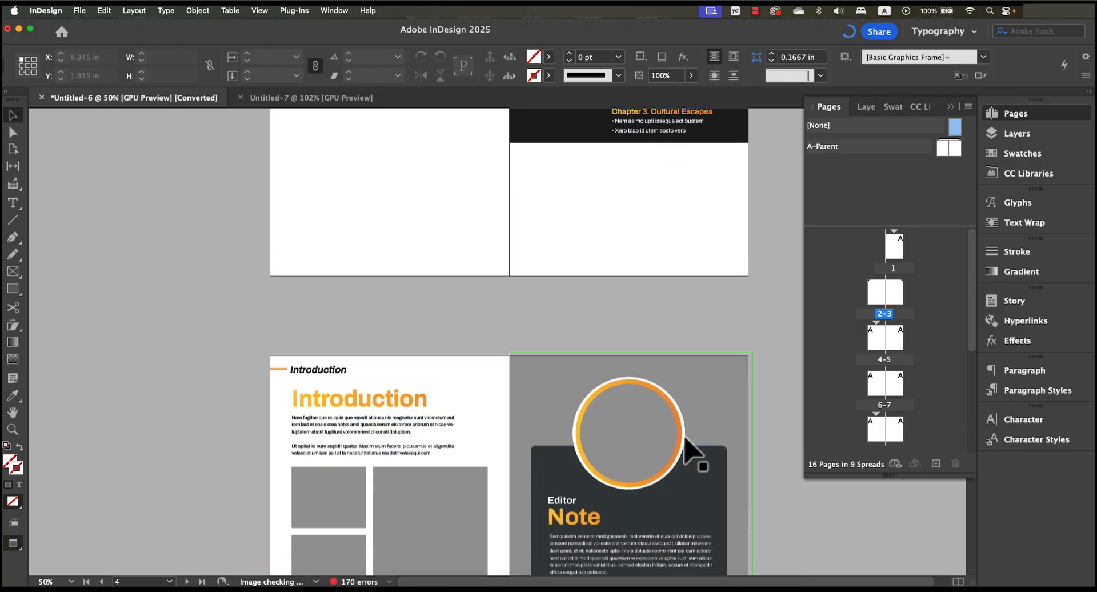
pyautogui.scroll(-5, 693, 452)
pyautogui.scroll(3, 695, 445)
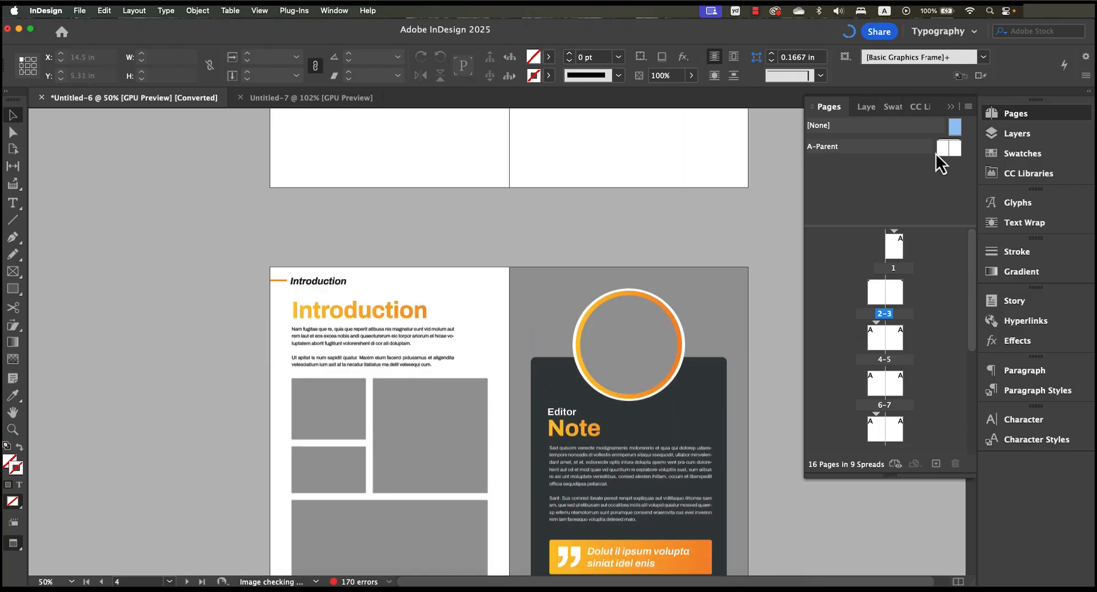
pyautogui.doubleClick(937, 152)
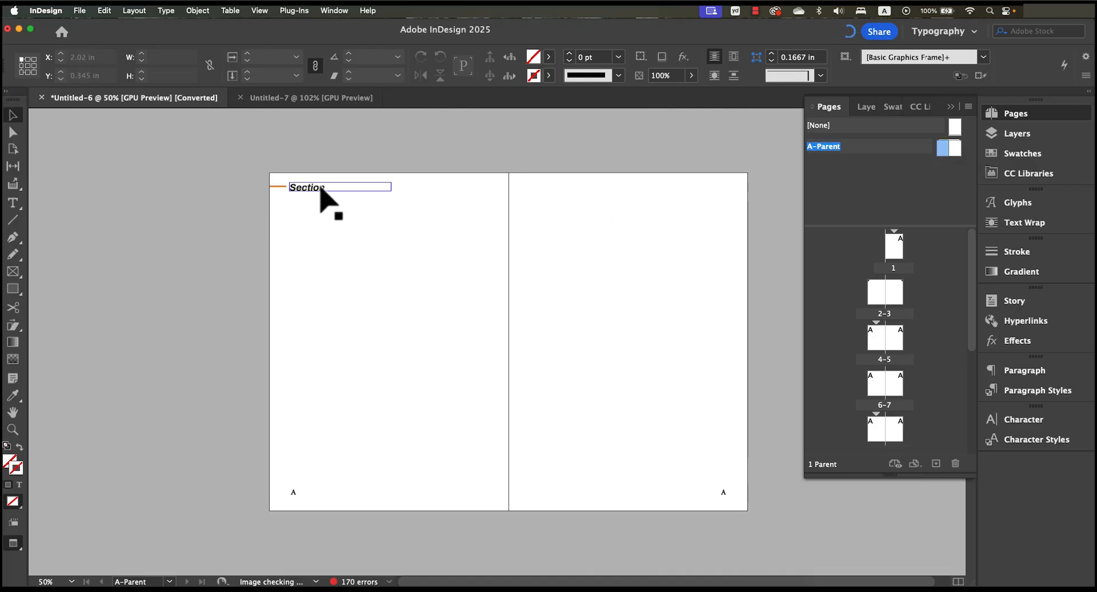
pyautogui.doubleClick(320, 189)
pyautogui.moveTo(326, 184); pyautogui.dragTo(277, 176)
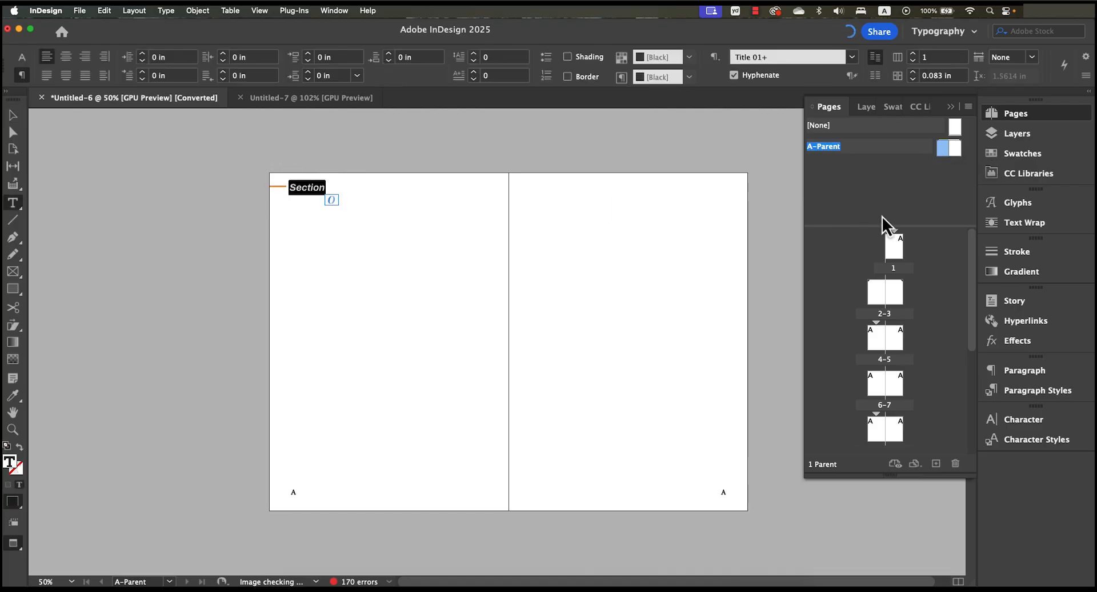
pyautogui.press('super+t')
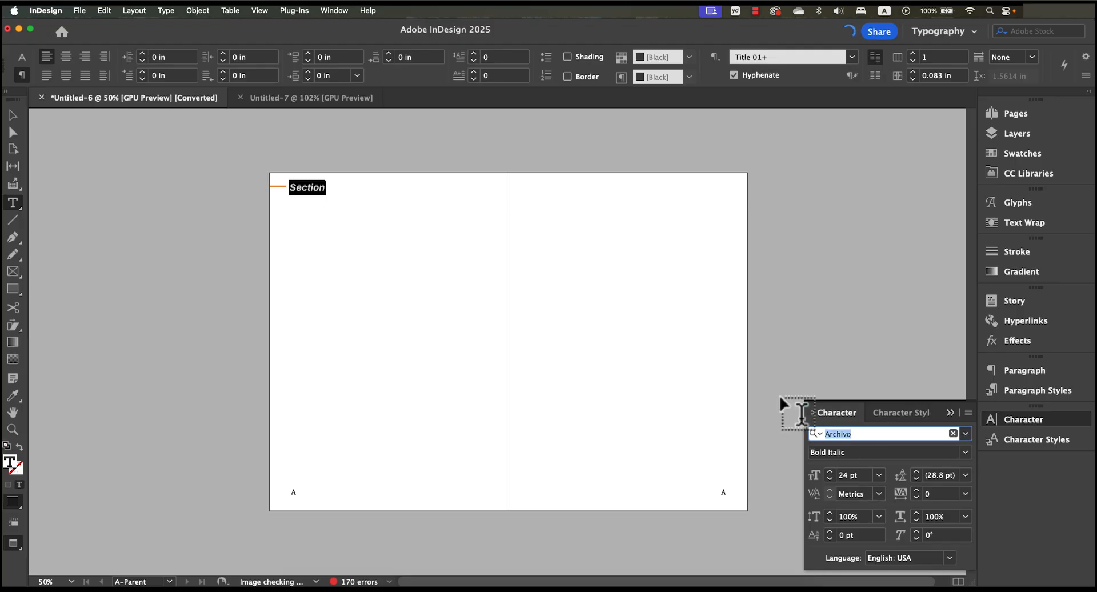
pyautogui.write('script')
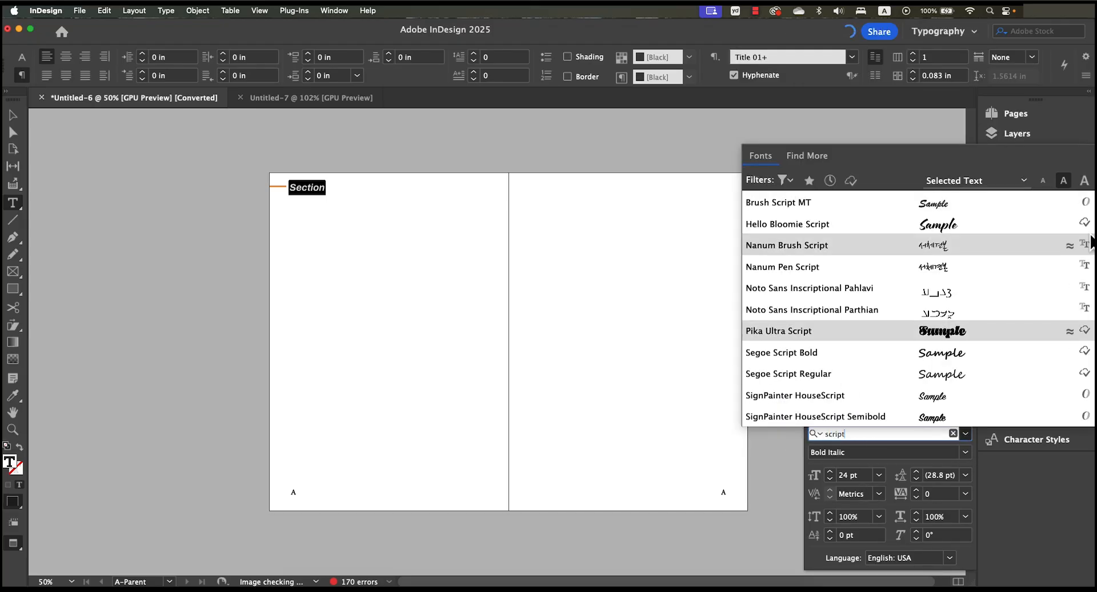
pyautogui.click(954, 398)
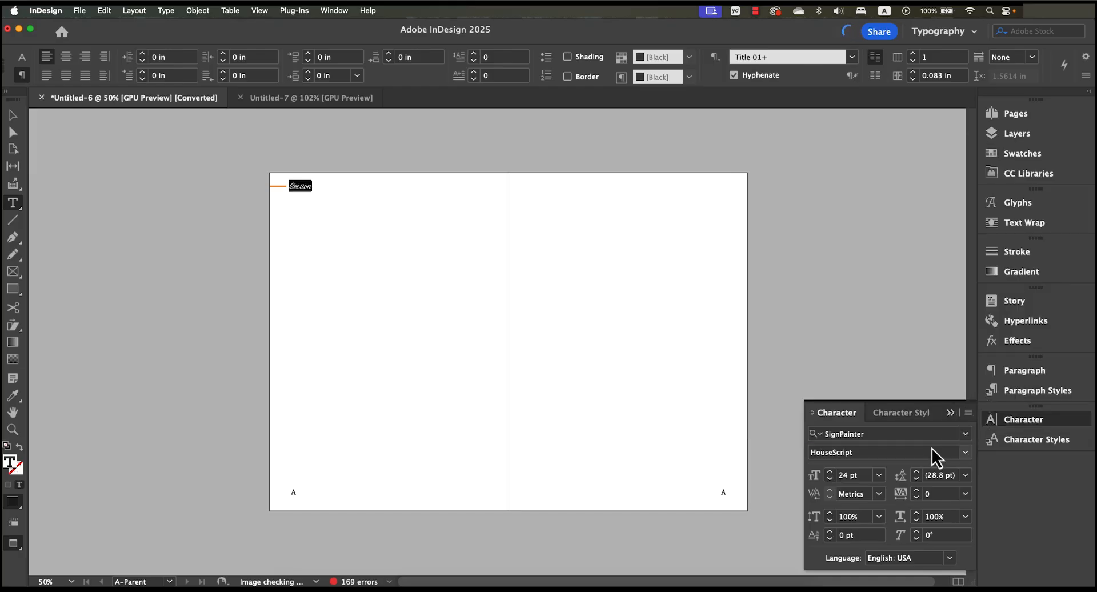
# - Set the section marker text's size to 30 pt and switch to the Selection tool
pyautogui.click(878, 476)
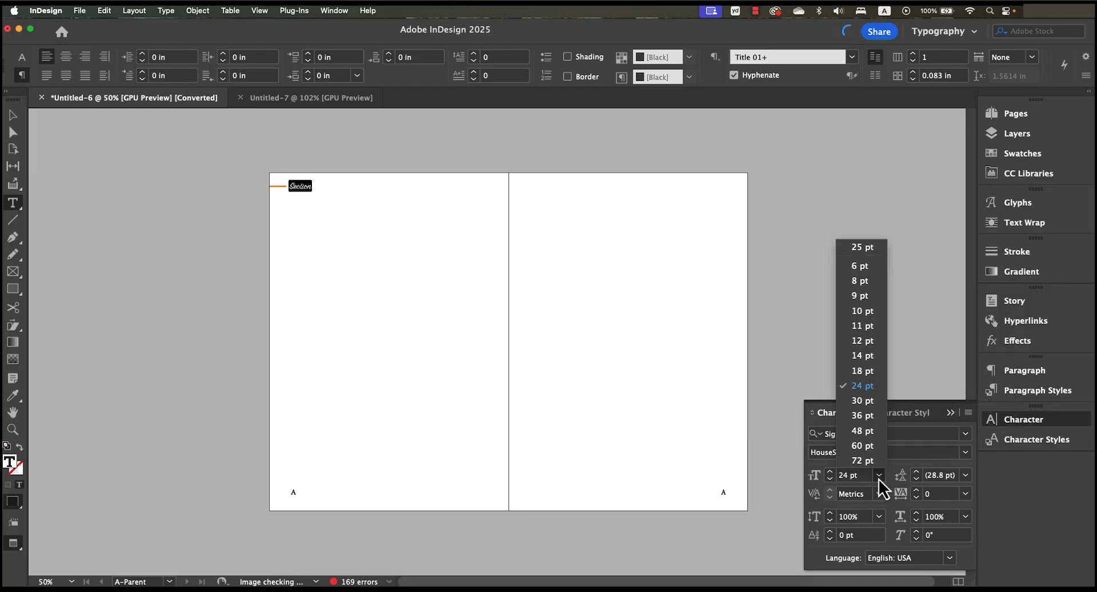
pyautogui.click(872, 416)
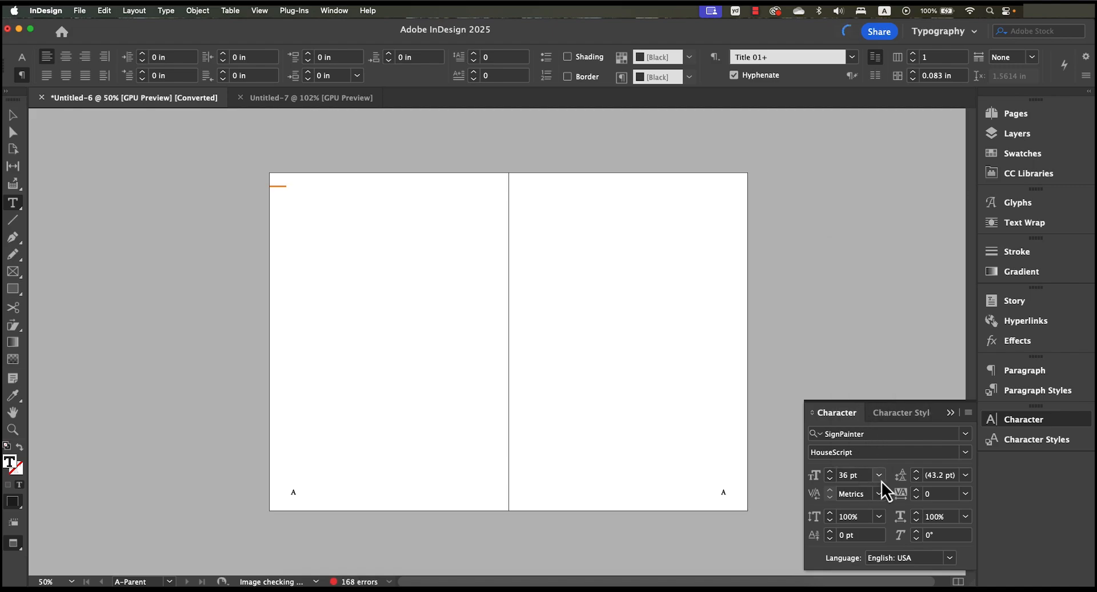
pyautogui.click(879, 475)
pyautogui.click(872, 400)
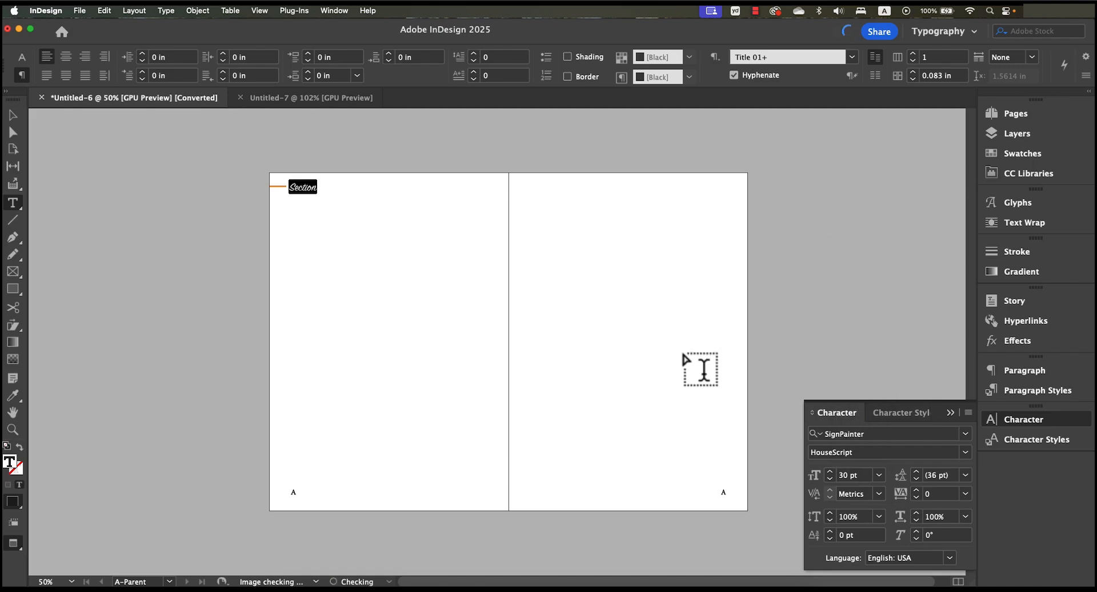
pyautogui.click(14, 116)
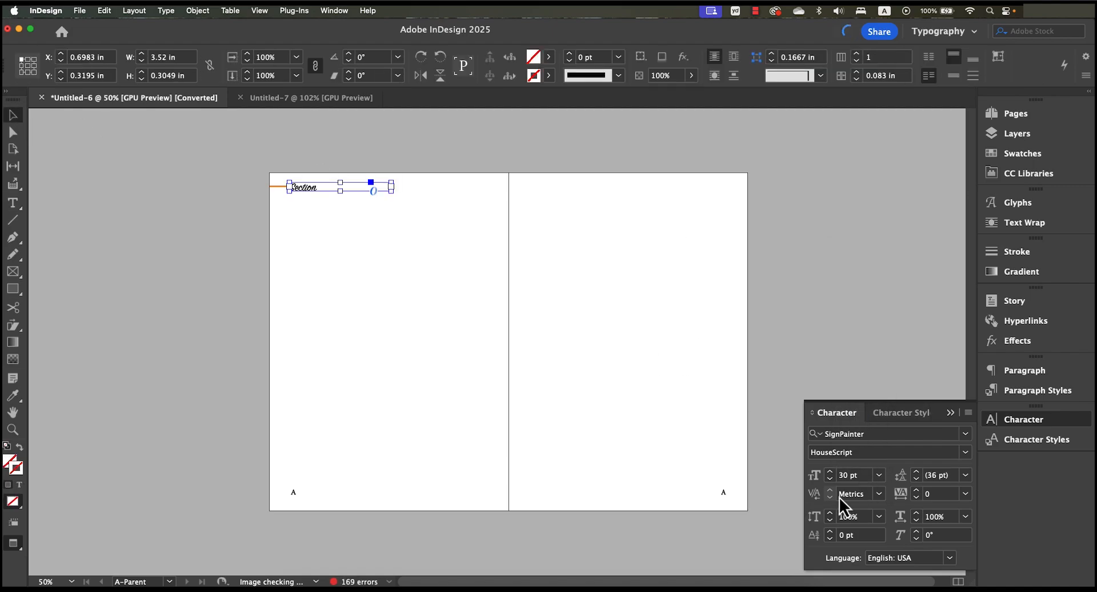
# - Open page 4 and inspect its section header's new font, zooming in to 150% and back out to 50%
pyautogui.click(1019, 121)
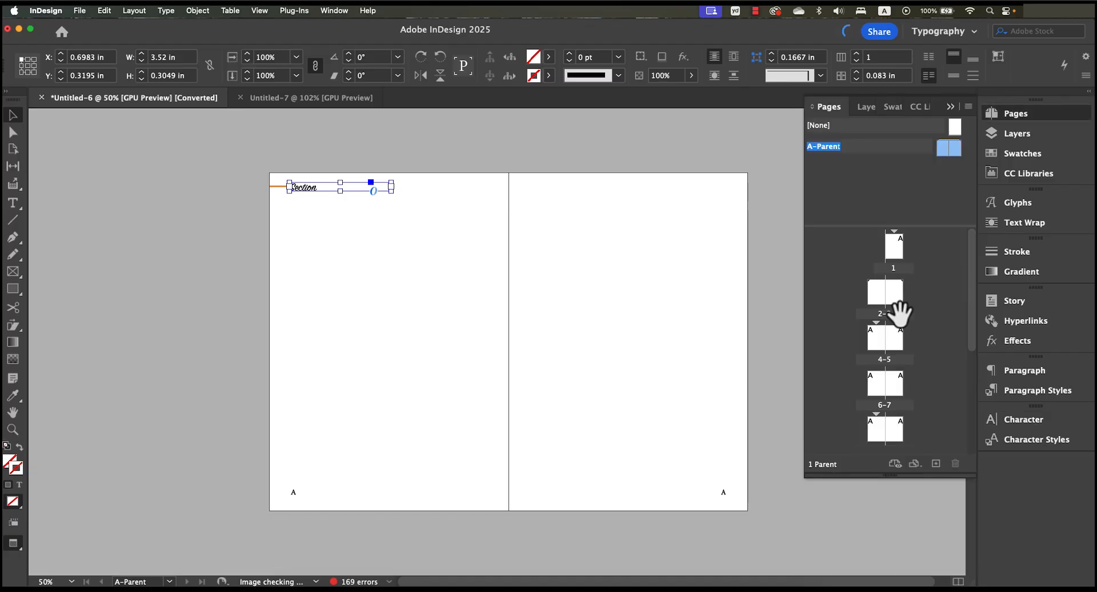
pyautogui.doubleClick(877, 345)
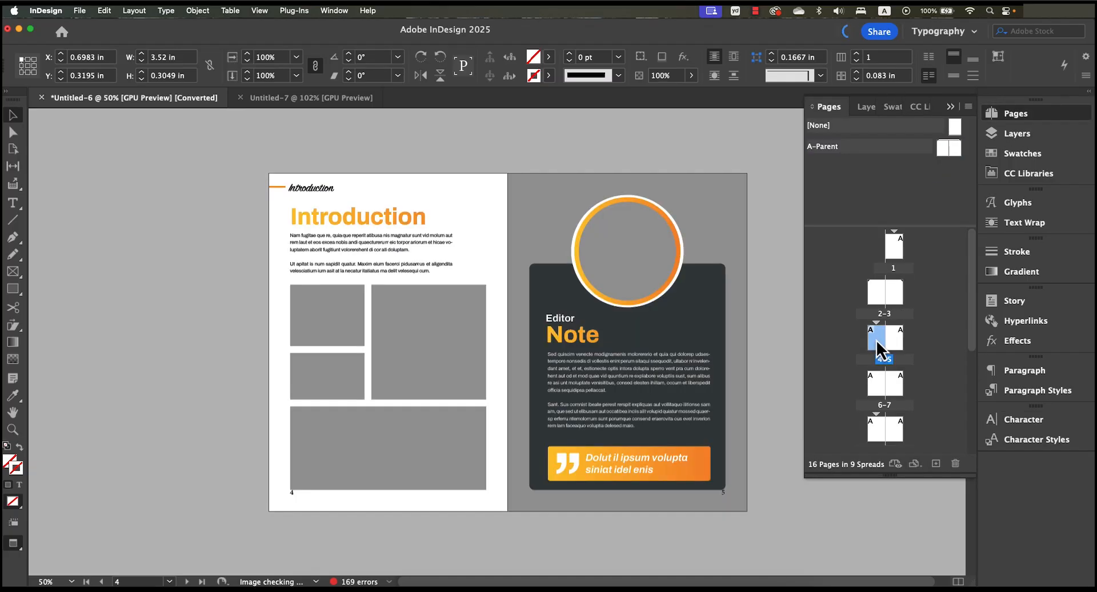
pyautogui.press('super+minus')
pyautogui.press('super+minus')
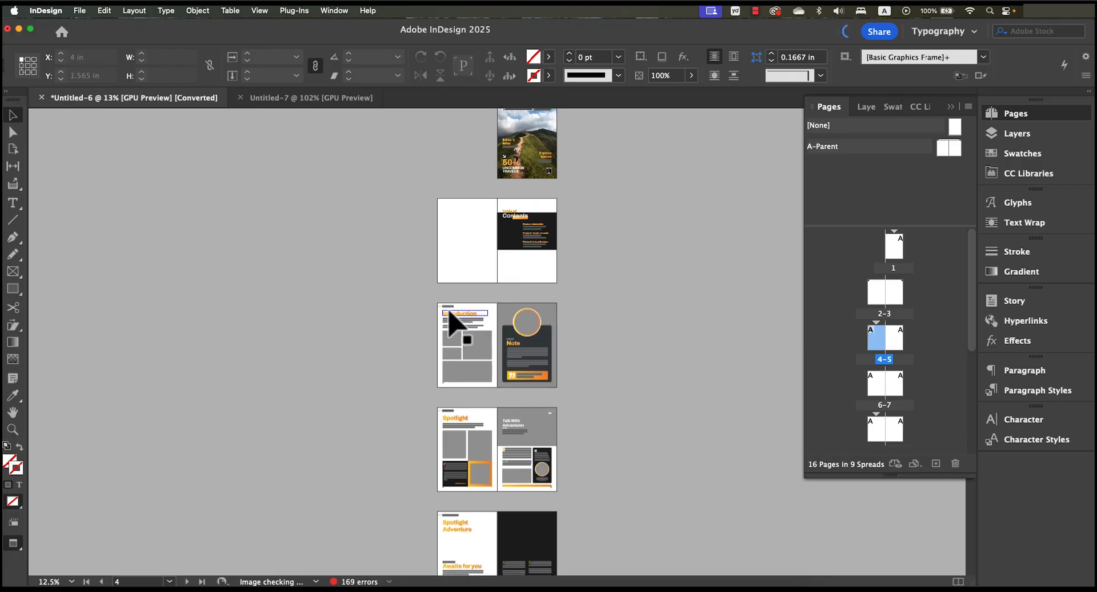
pyautogui.scroll(5, 447, 319)
pyautogui.scroll(1, 319, 230)
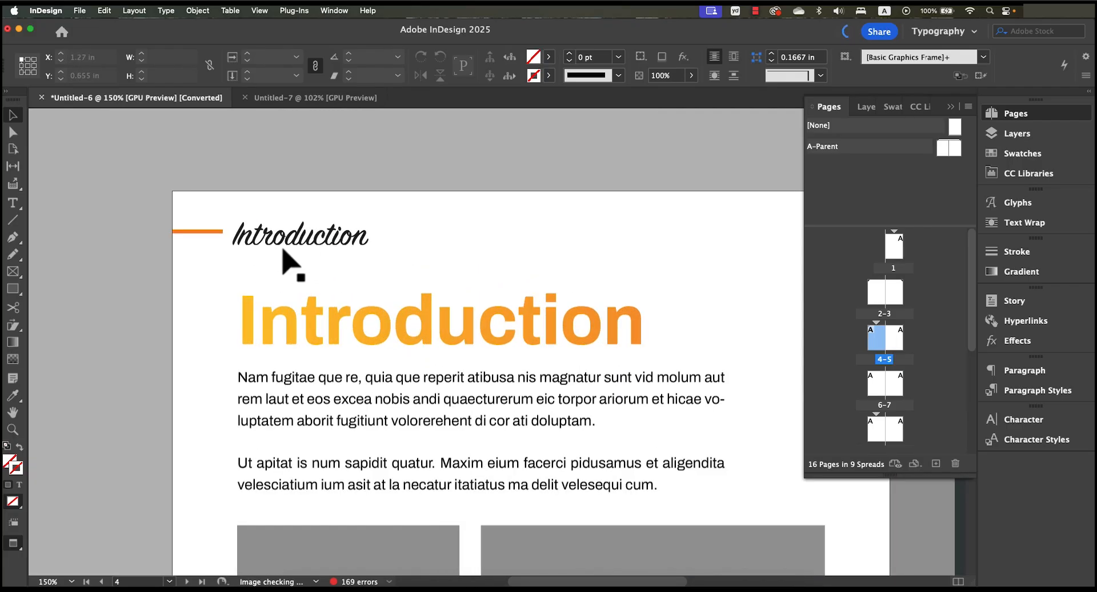
pyautogui.scroll(-1, 342, 274)
pyautogui.scroll(-1, 417, 300)
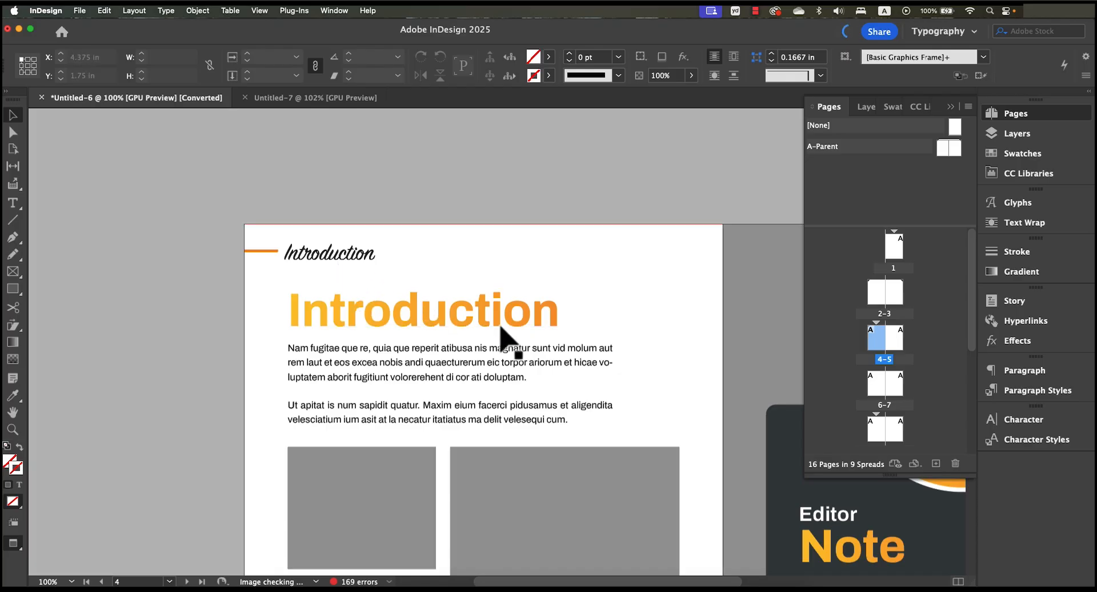
pyautogui.scroll(-1, 517, 337)
pyautogui.scroll(-1, 520, 335)
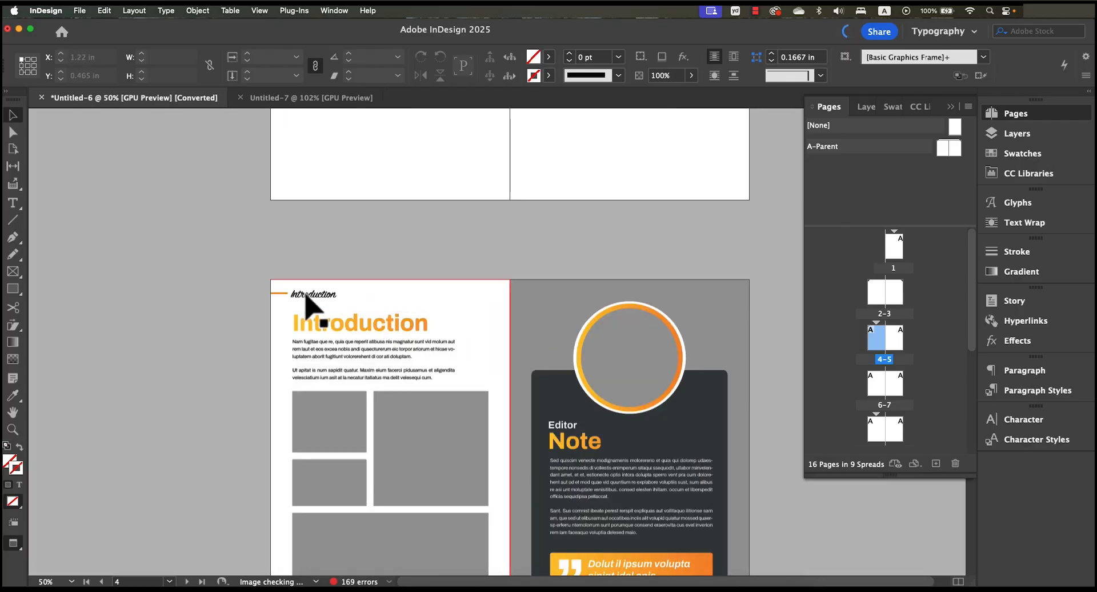
# - Review the table of contents spread on pages 2–3 and the Introduction spread on pages 4–5
pyautogui.scroll(-3, 624, 416)
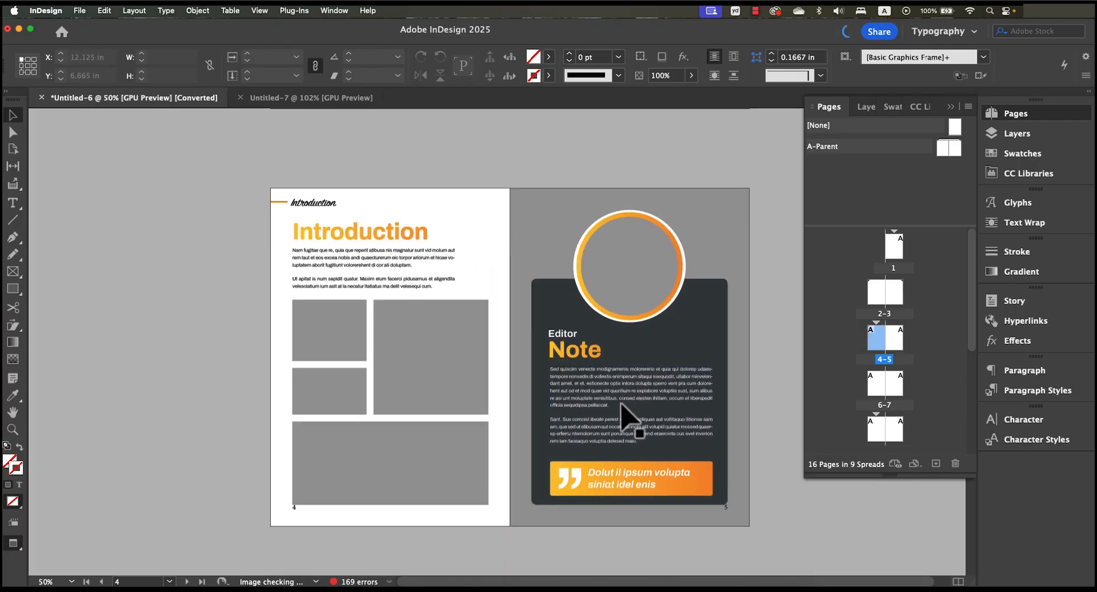
pyautogui.scroll(10, 624, 416)
pyautogui.scroll(-5, 628, 412)
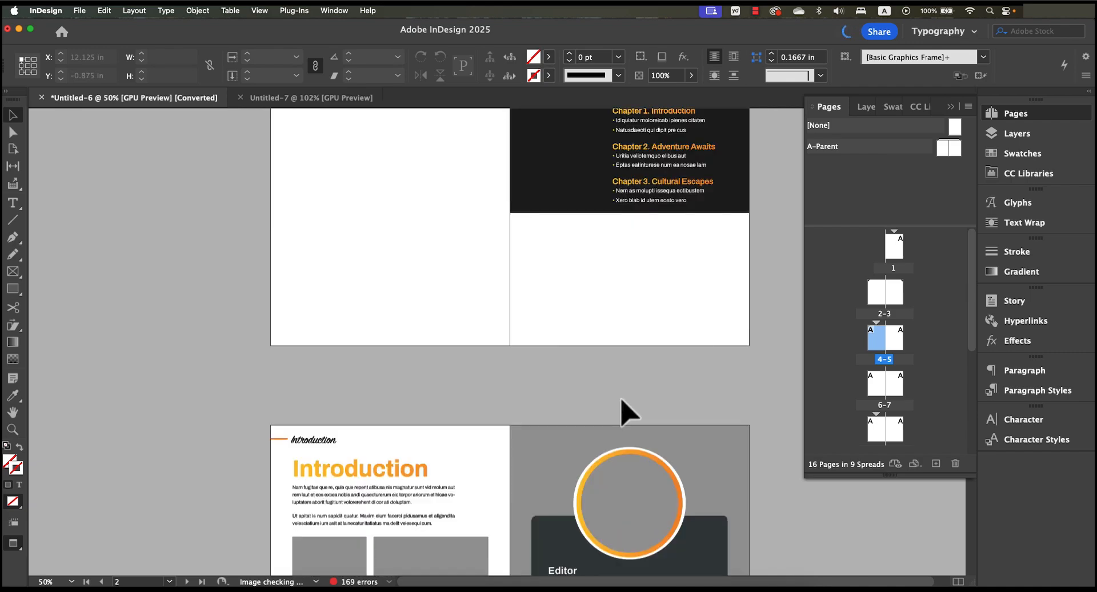
pyautogui.scroll(-1, 666, 421)
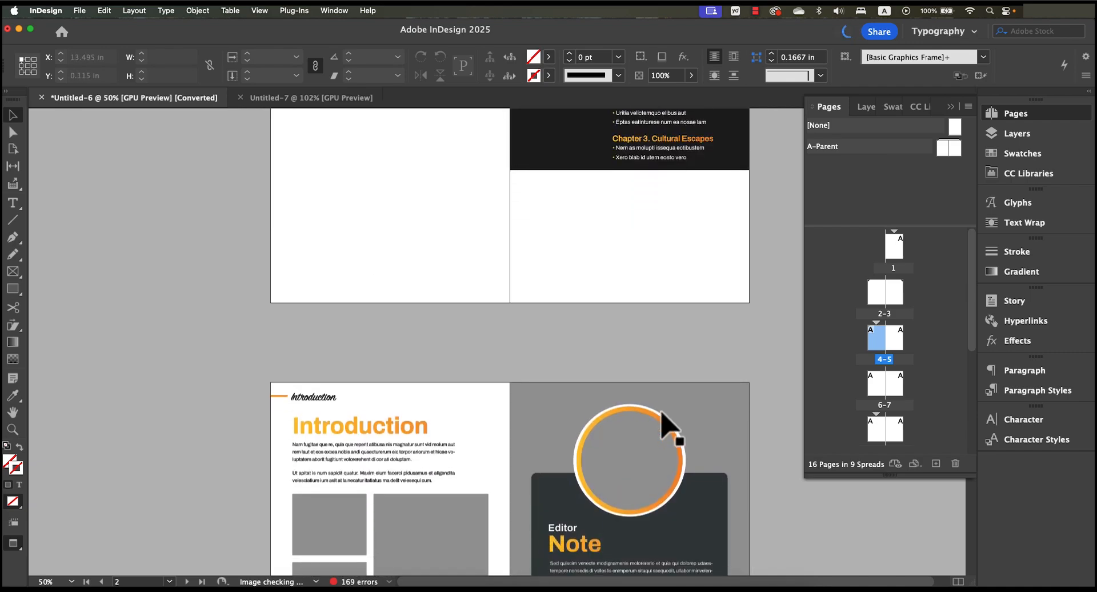
pyautogui.scroll(-5, 668, 425)
pyautogui.scroll(1, 669, 423)
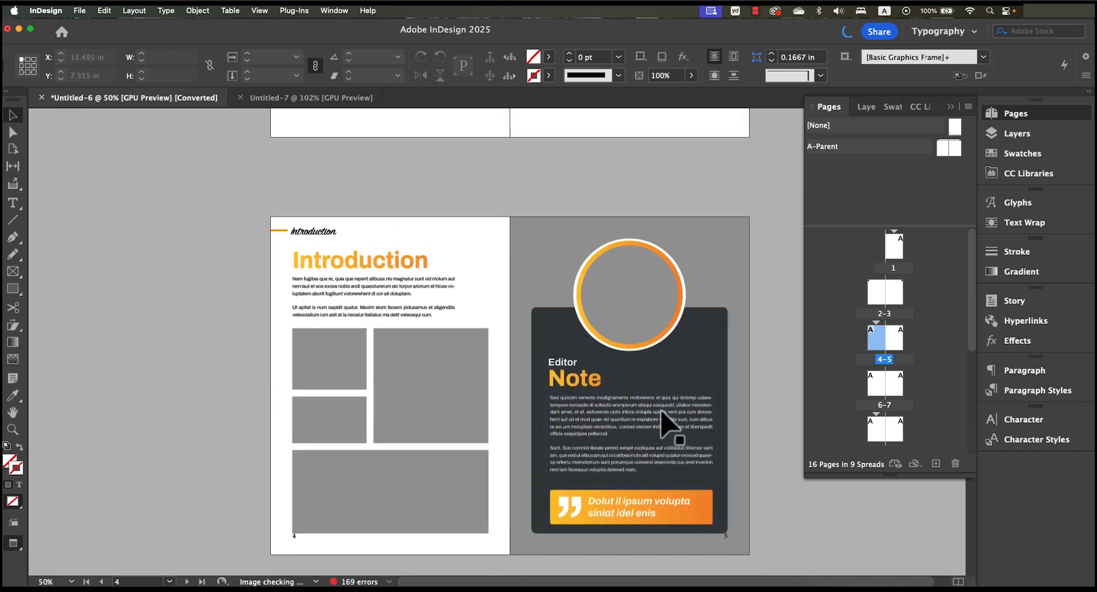
pyautogui.scroll(13, 666, 425)
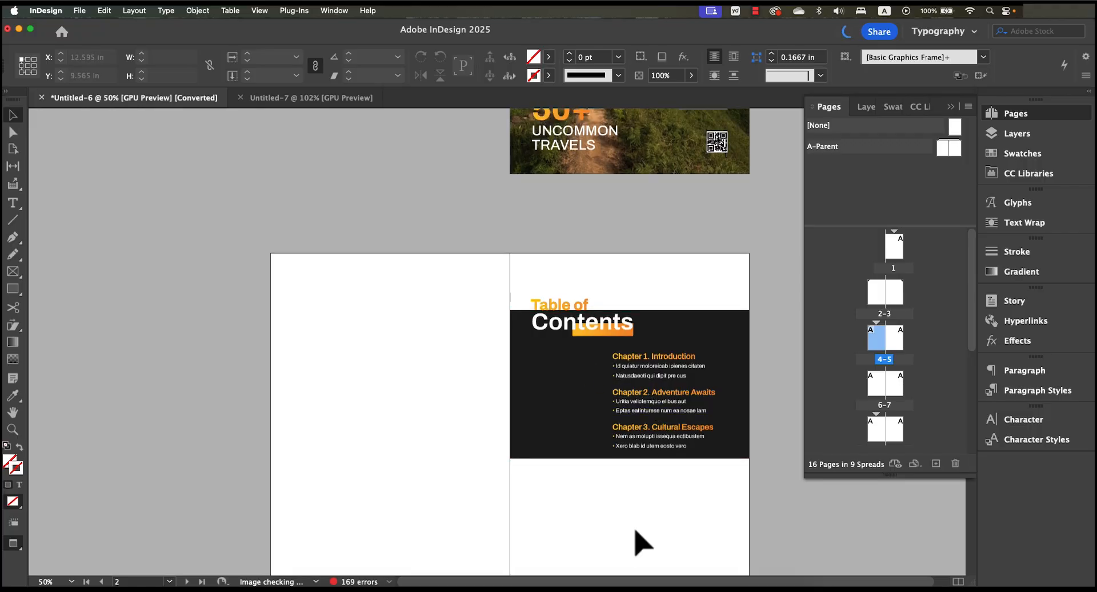
pyautogui.scroll(-12, 642, 541)
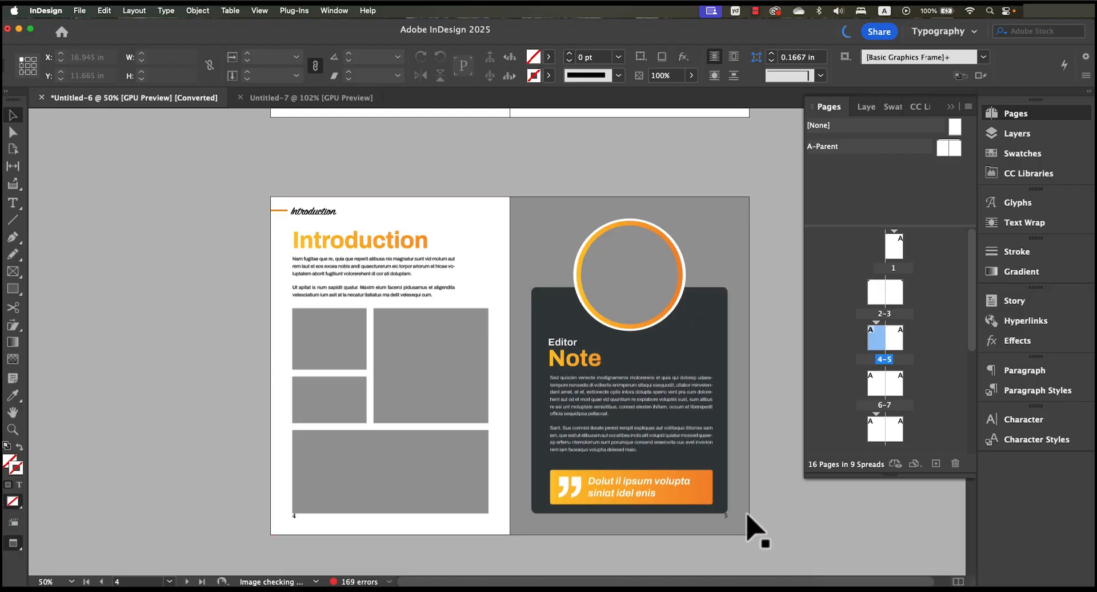
pyautogui.scroll(1, 709, 420)
pyautogui.scroll(12, 709, 414)
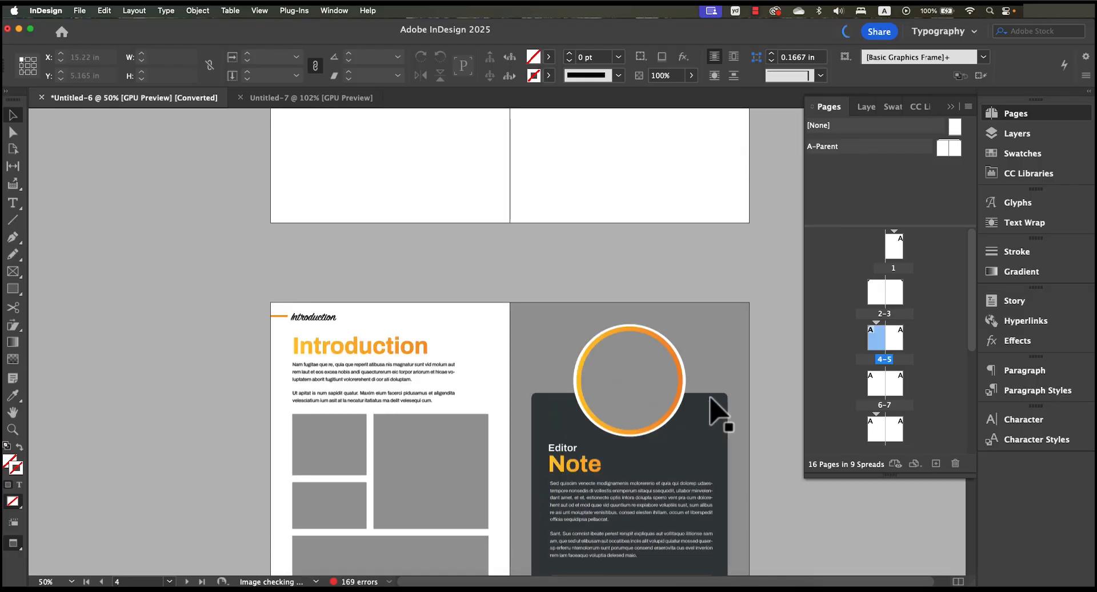
pyautogui.scroll(6, 711, 405)
pyautogui.scroll(-7, 715, 411)
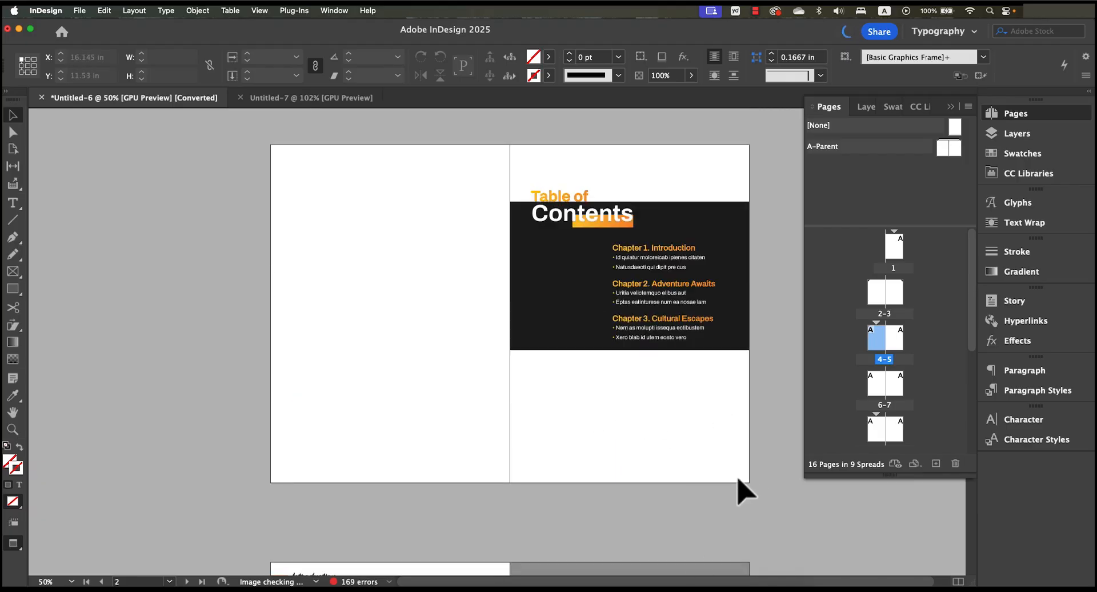
# - Start a new section at page 3, the table of contents page, with page numbering starting at 1, accepting duplicate page numbers
pyautogui.scroll(-10, 653, 502)
pyautogui.scroll(-5, 654, 502)
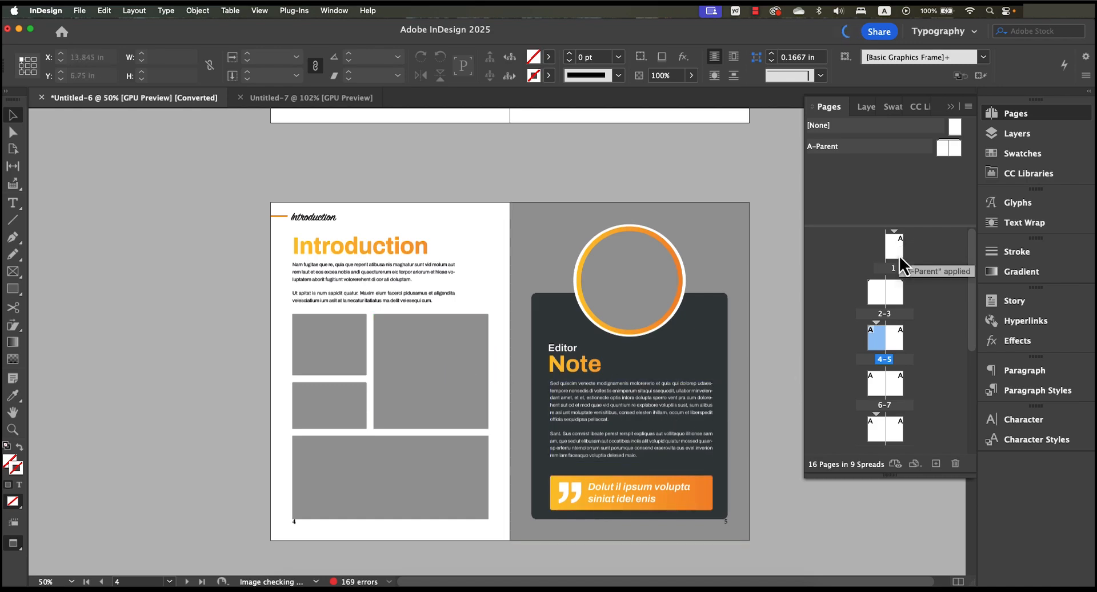
pyautogui.click(893, 288)
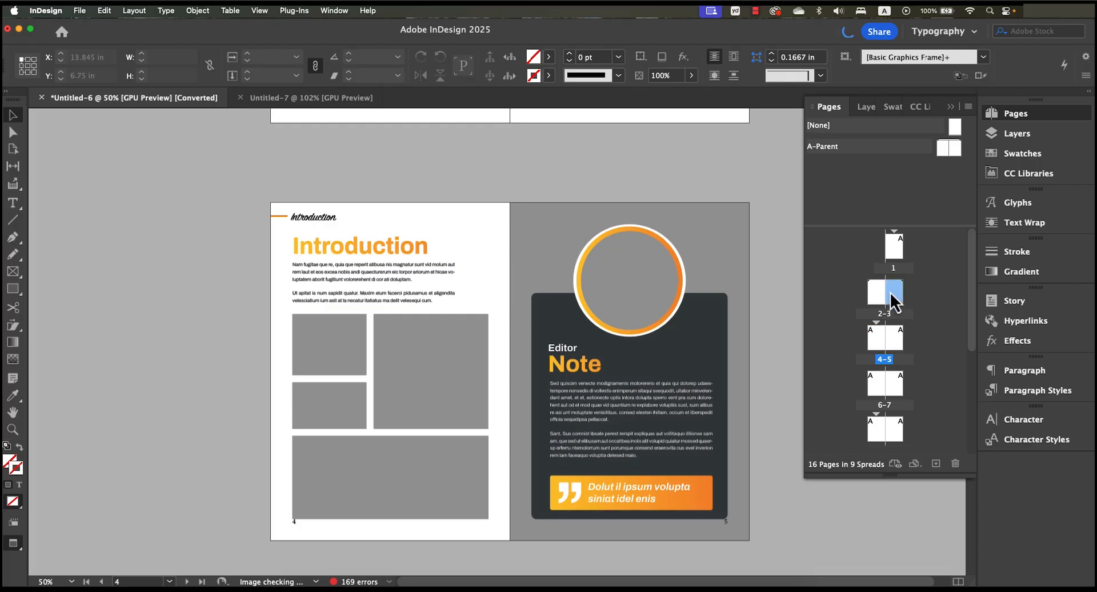
pyautogui.scroll(10, 749, 275)
pyautogui.scroll(-4, 746, 269)
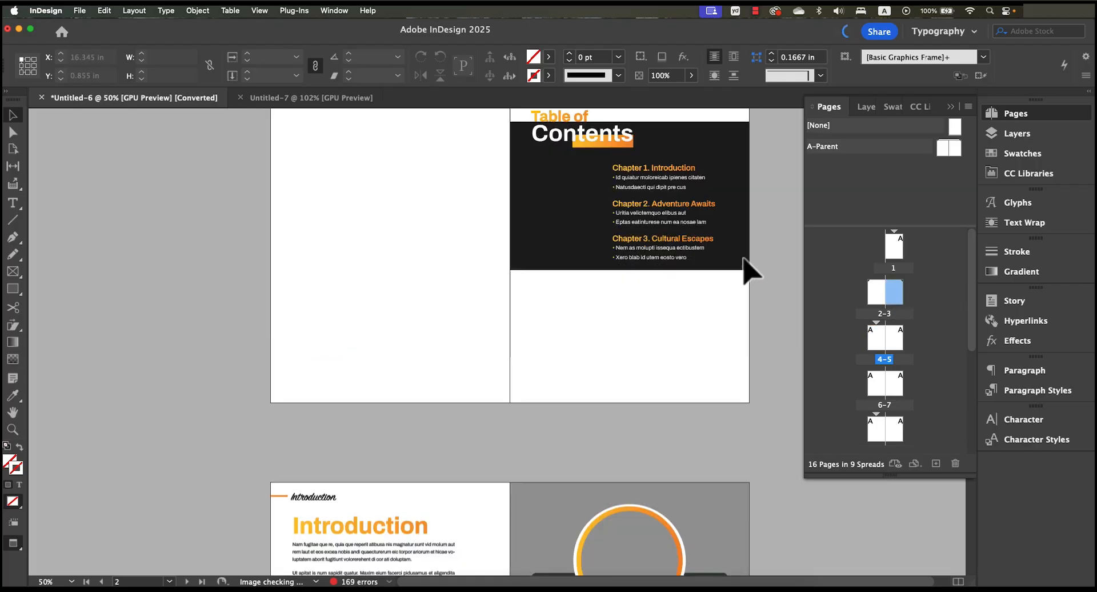
pyautogui.scroll(-2, 749, 274)
pyautogui.scroll(-2, 899, 300)
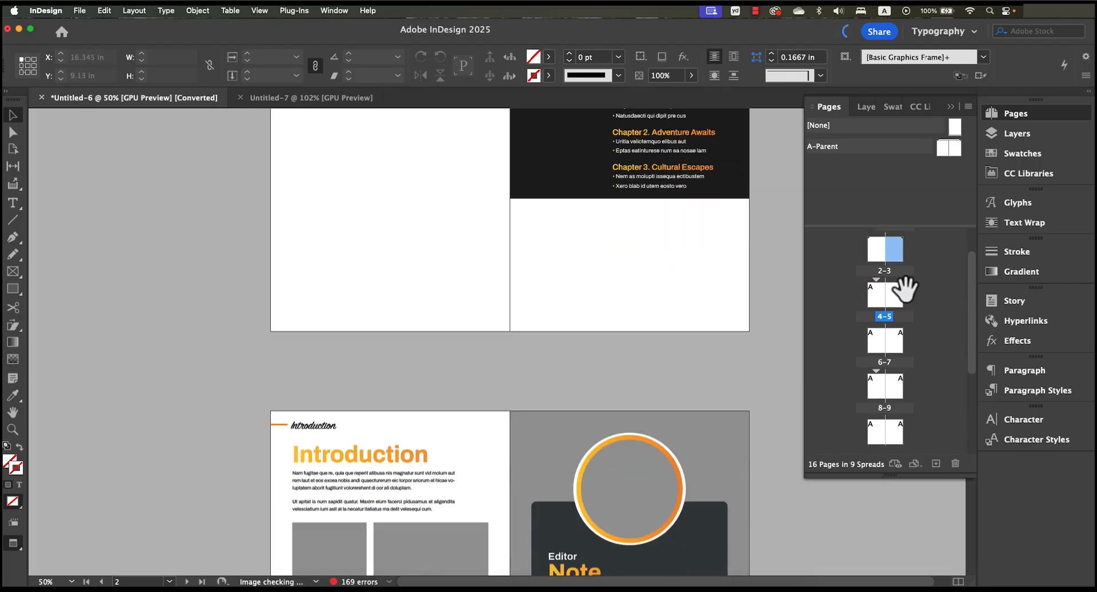
pyautogui.scroll(1, 902, 295)
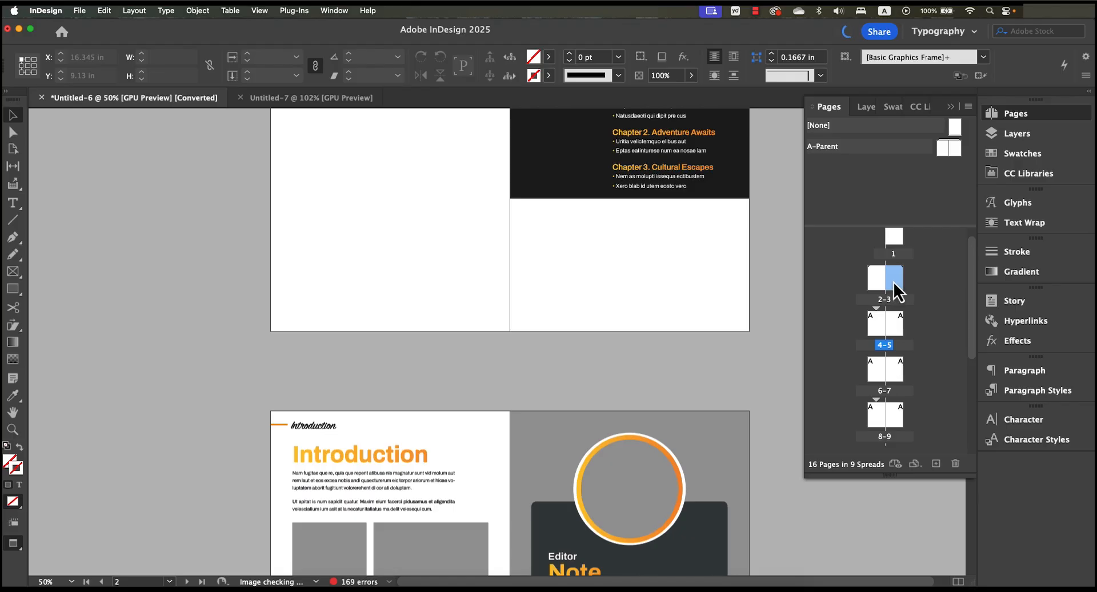
pyautogui.rightClick(893, 282)
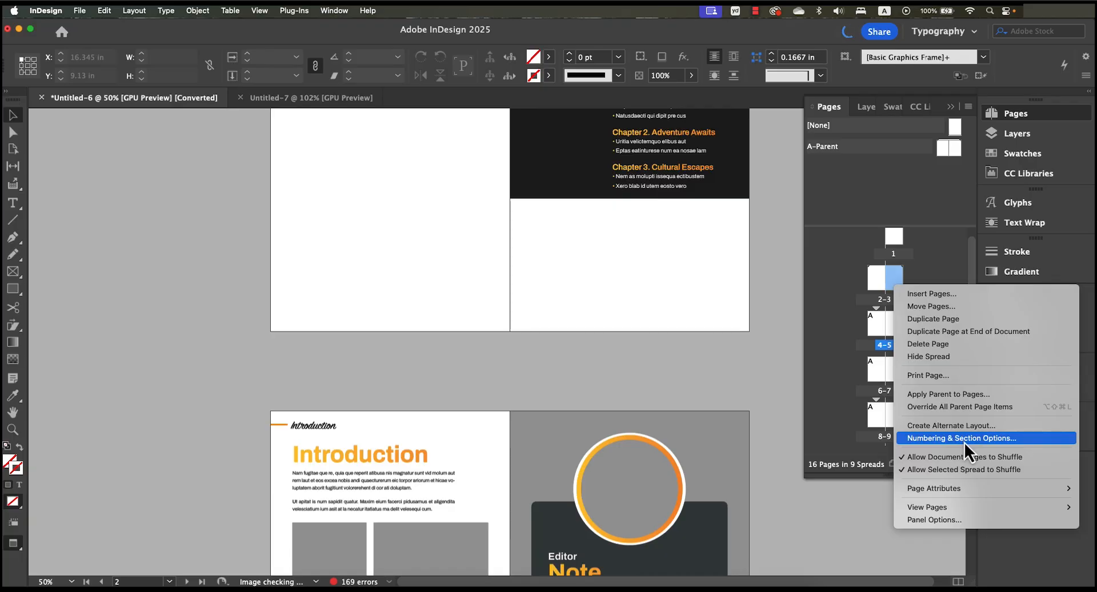
pyautogui.click(996, 438)
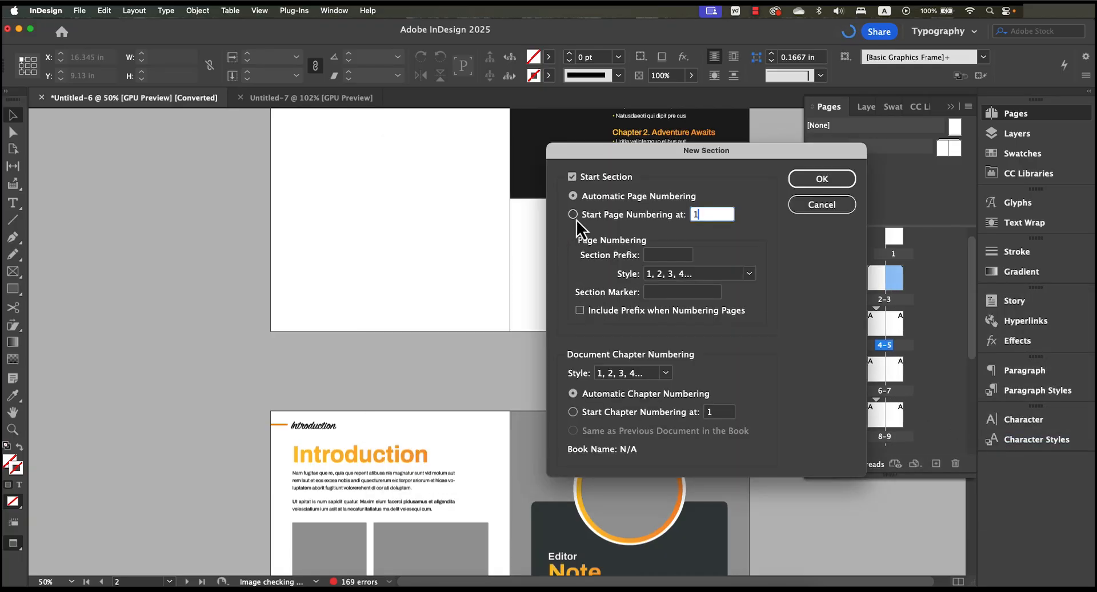
pyautogui.click(574, 217)
pyautogui.moveTo(699, 217); pyautogui.dragTo(729, 210)
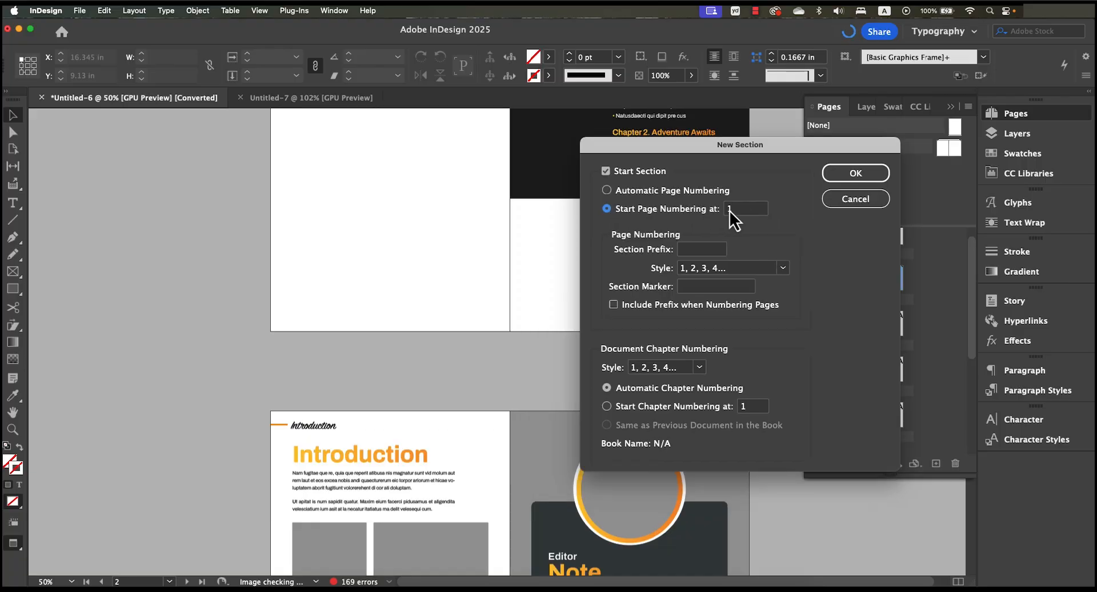
pyautogui.click(852, 177)
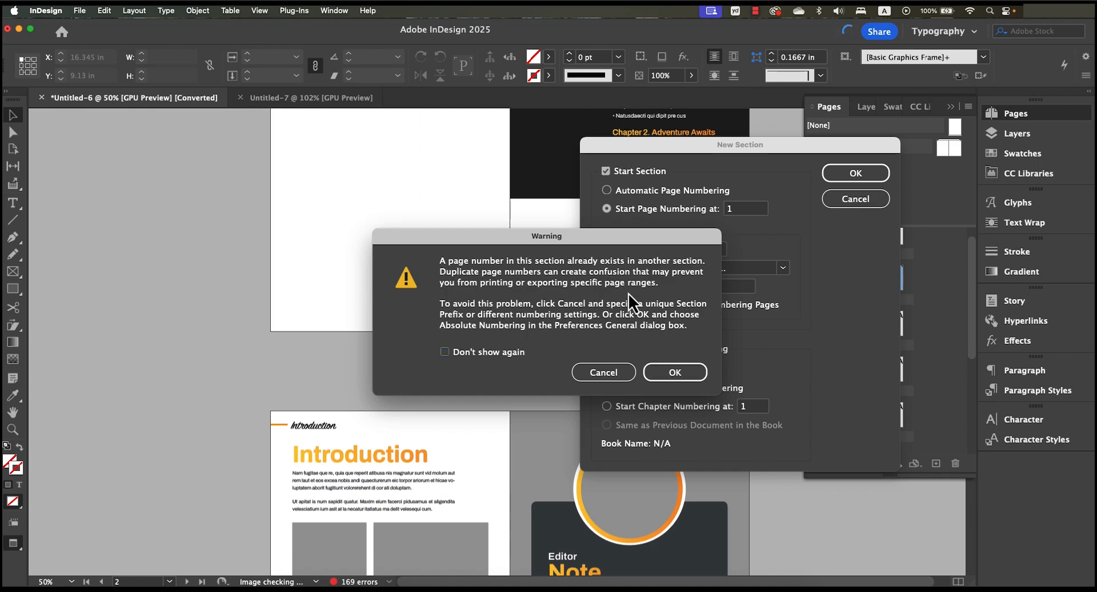
pyautogui.click(676, 375)
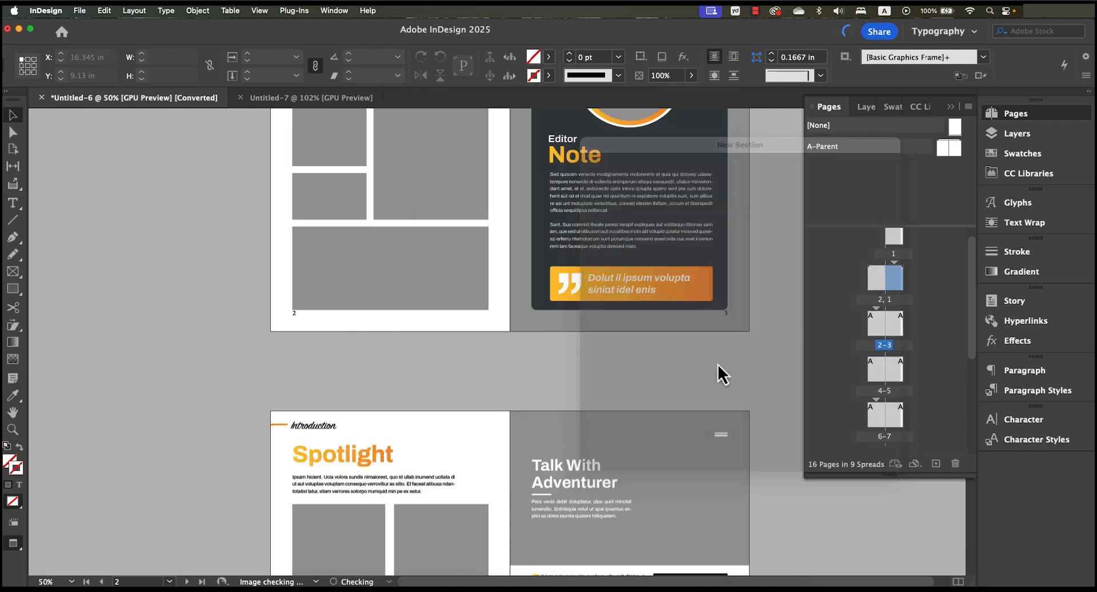
# - Open the table of contents spread and check the page numbering from there through the Introduction spread
pyautogui.doubleClick(884, 310)
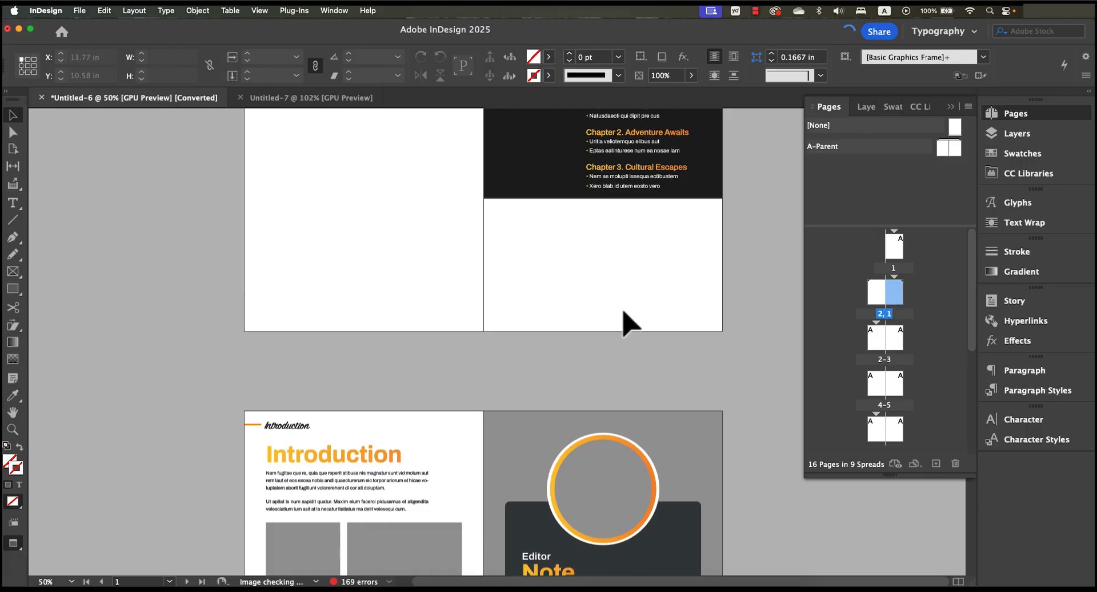
pyautogui.scroll(-5, 406, 422)
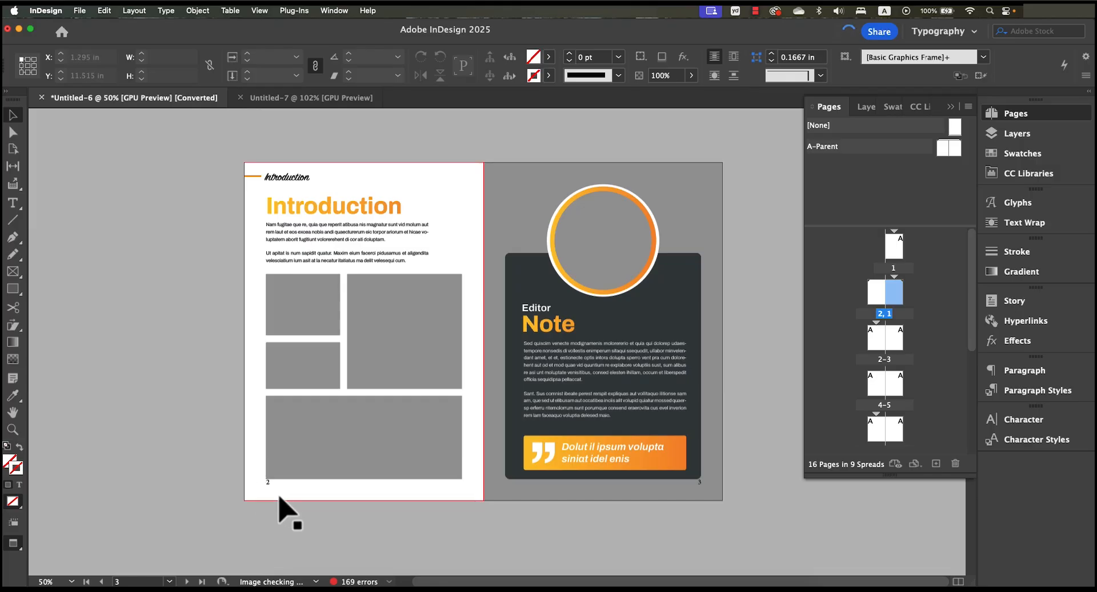
pyautogui.scroll(5, 710, 502)
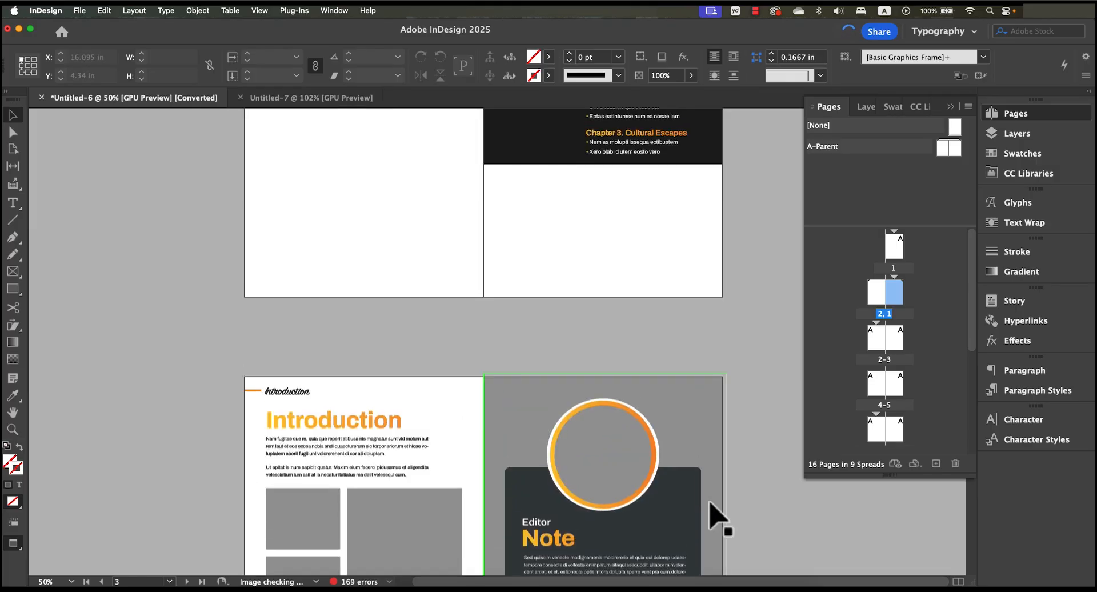
pyautogui.scroll(3, 710, 501)
pyautogui.scroll(-8, 696, 434)
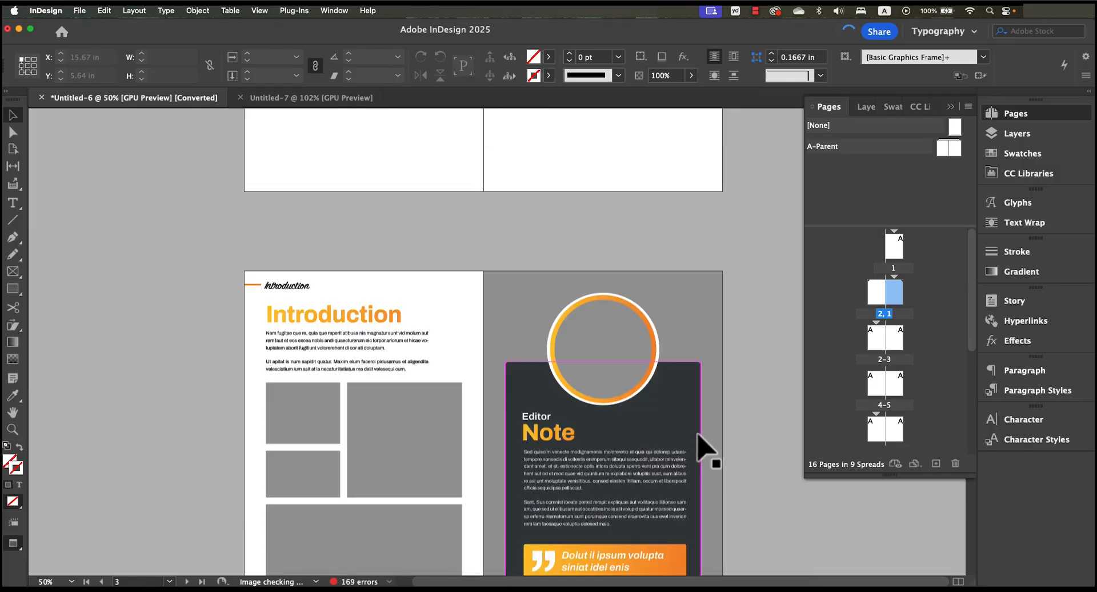